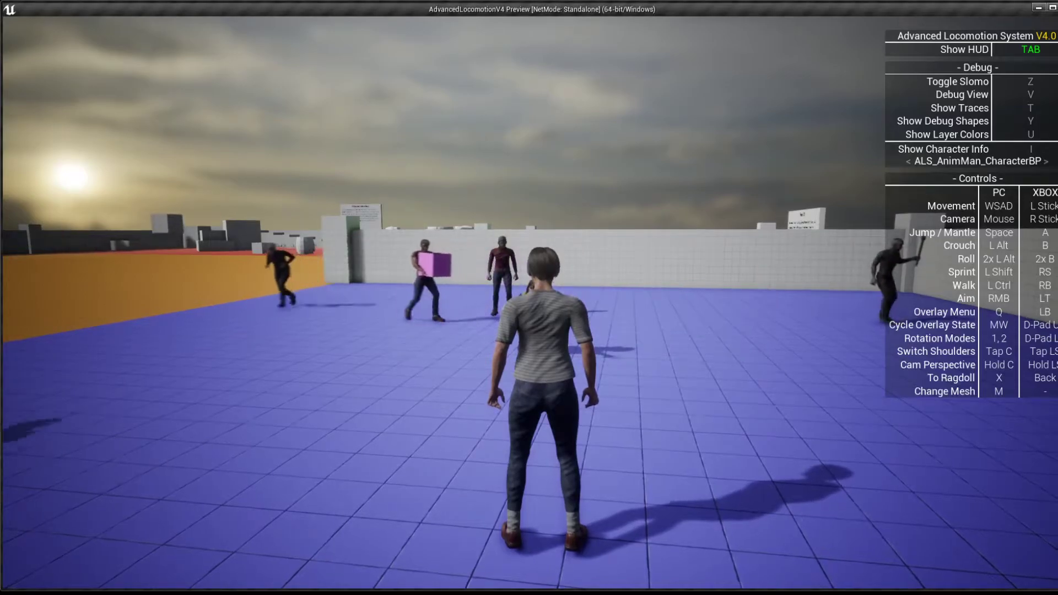
Run, roll, mantle a wall and climb the fountain, swap the character mesh, then exit the preview
key(w)
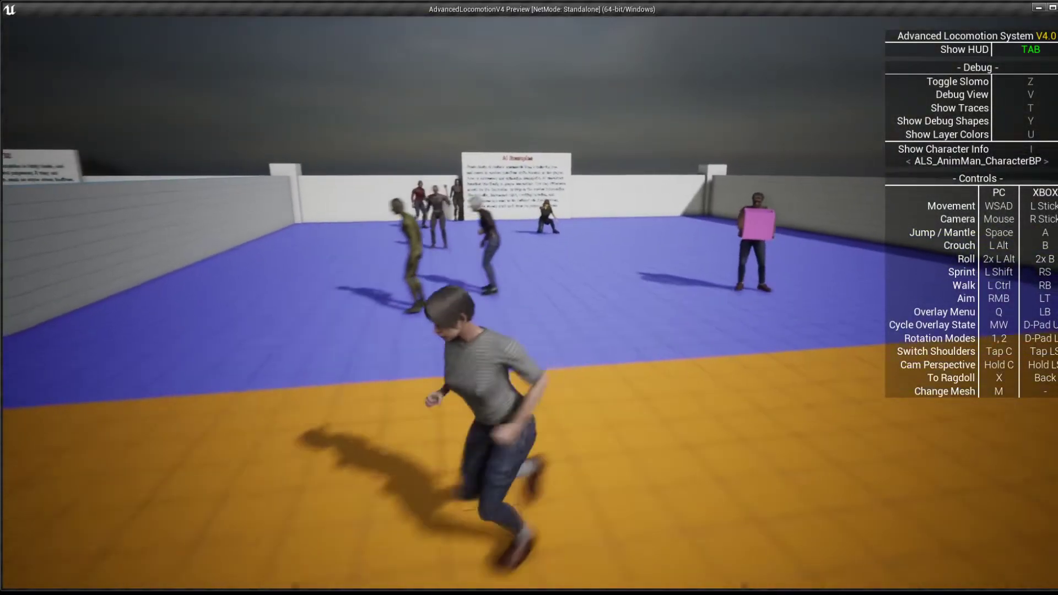
key(alt)
key(alt)
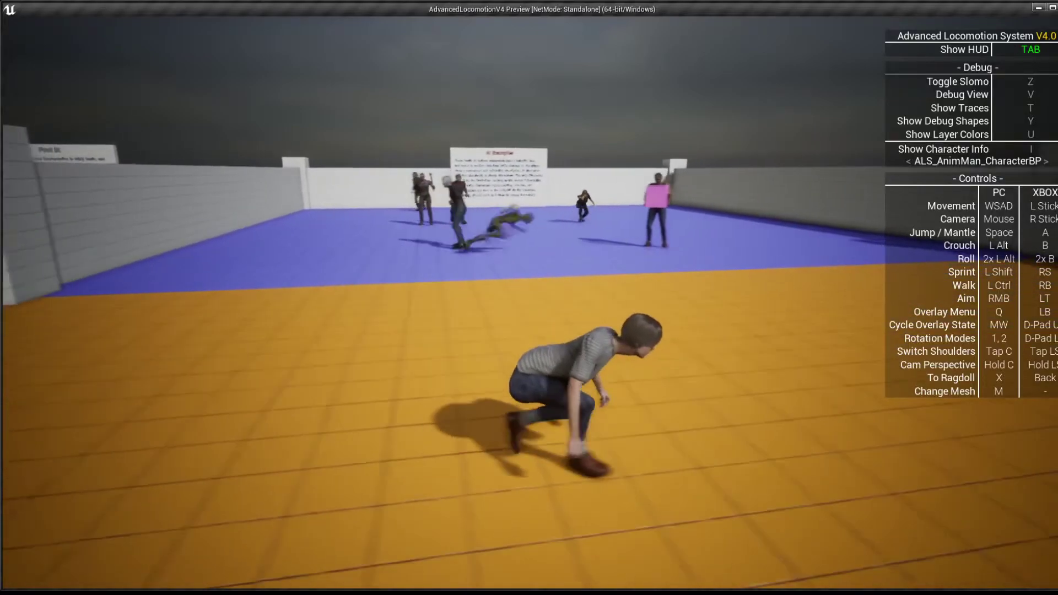
key(alt)
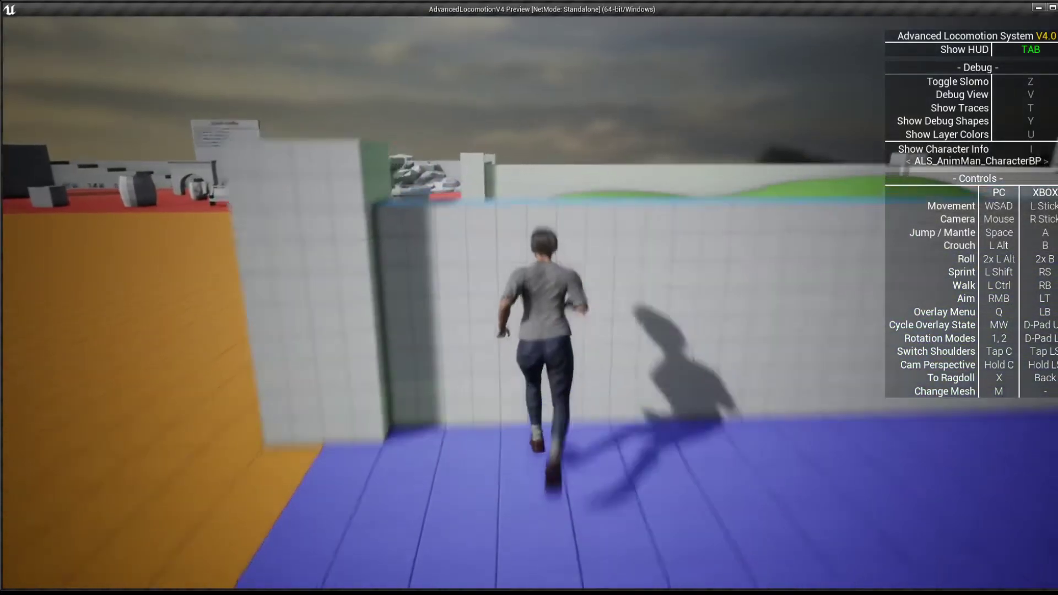
key(space)
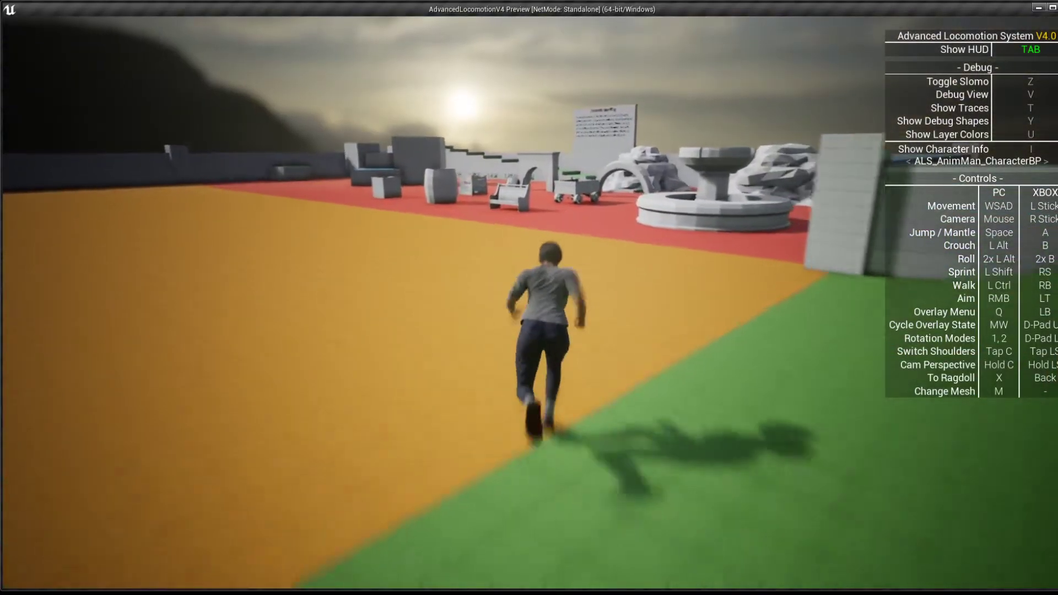
key(space)
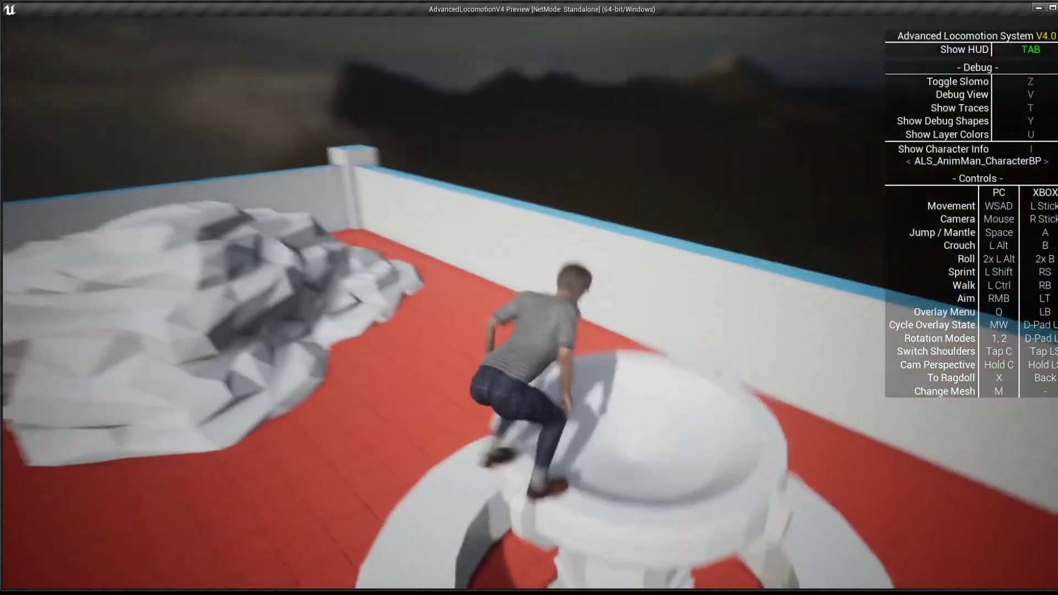
key(m)
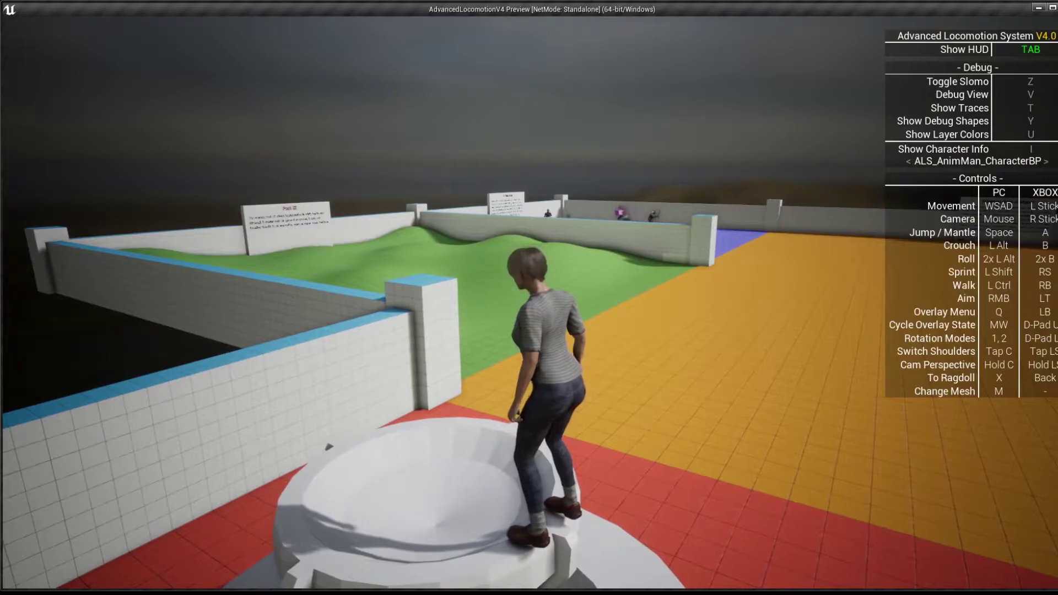
key(Escape)
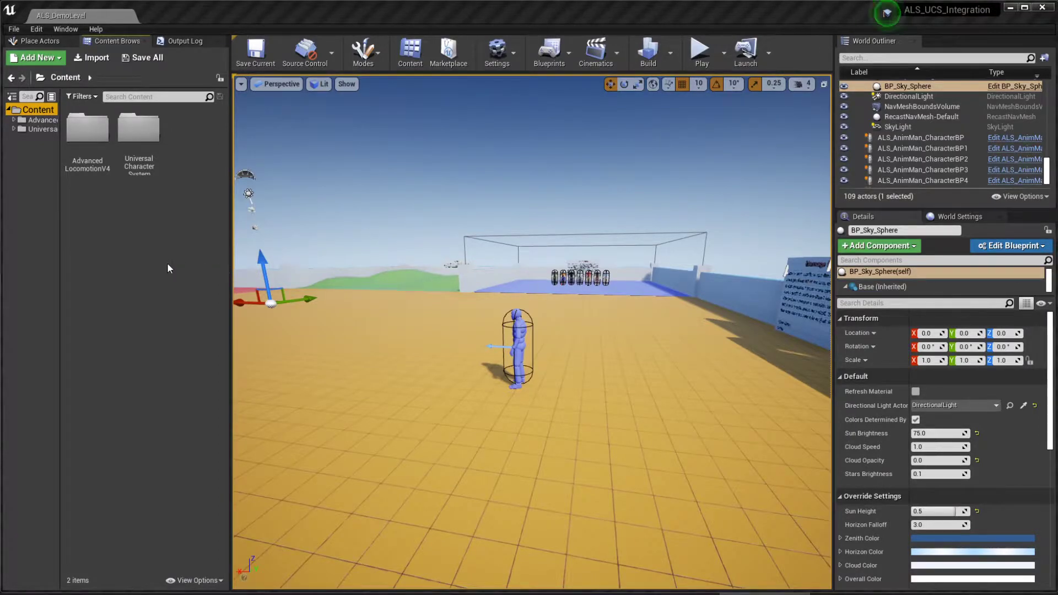
Filter the Content Browser to show only Skeleton assets
click(81, 97)
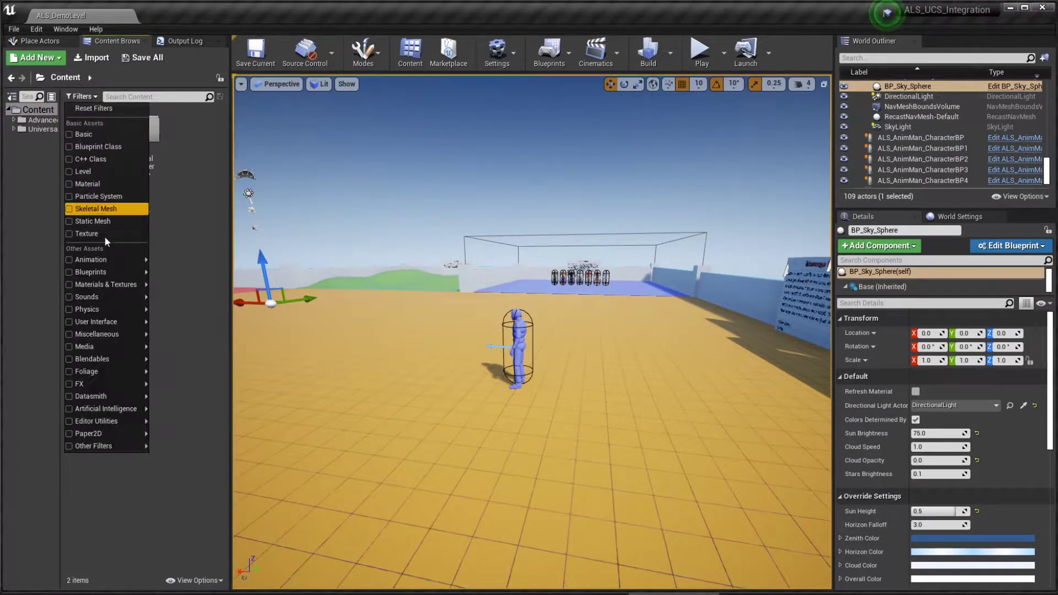
mouse_move(94, 259)
click(177, 484)
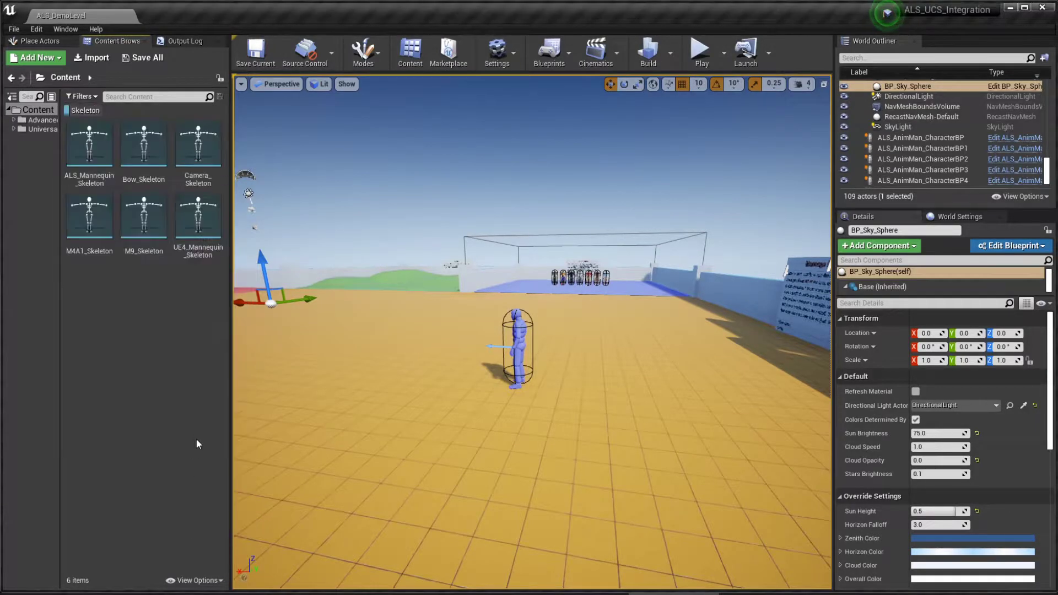
Duplicate ALS_Mannequin_Skeleton as ALS_Mannequin_Skeleton_BackUp
click(92, 159)
right_click(93, 159)
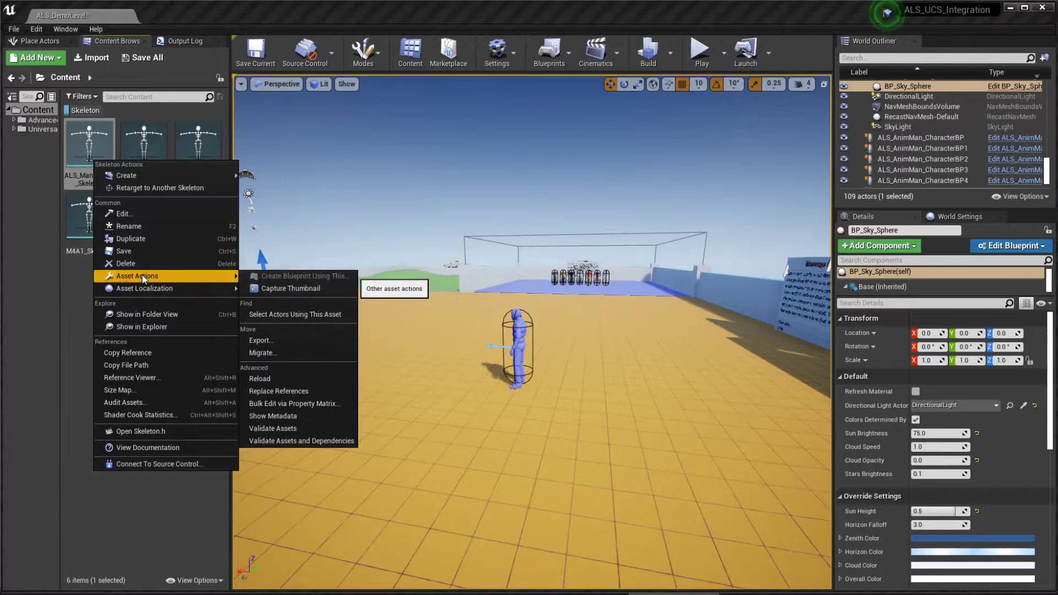
click(138, 239)
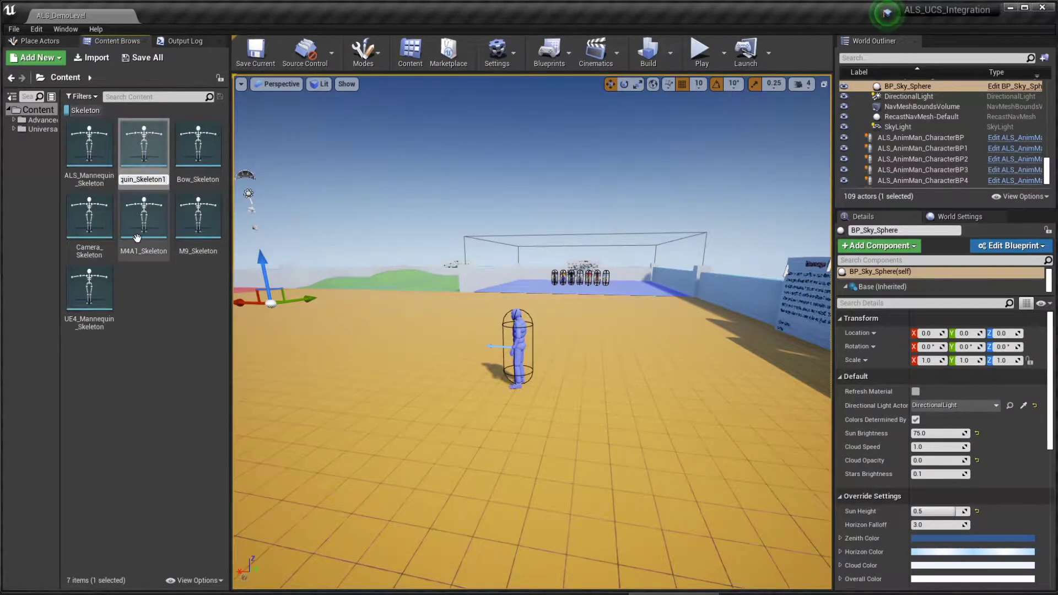
key(BackSpace)
text(_BackUp)
key(Return)
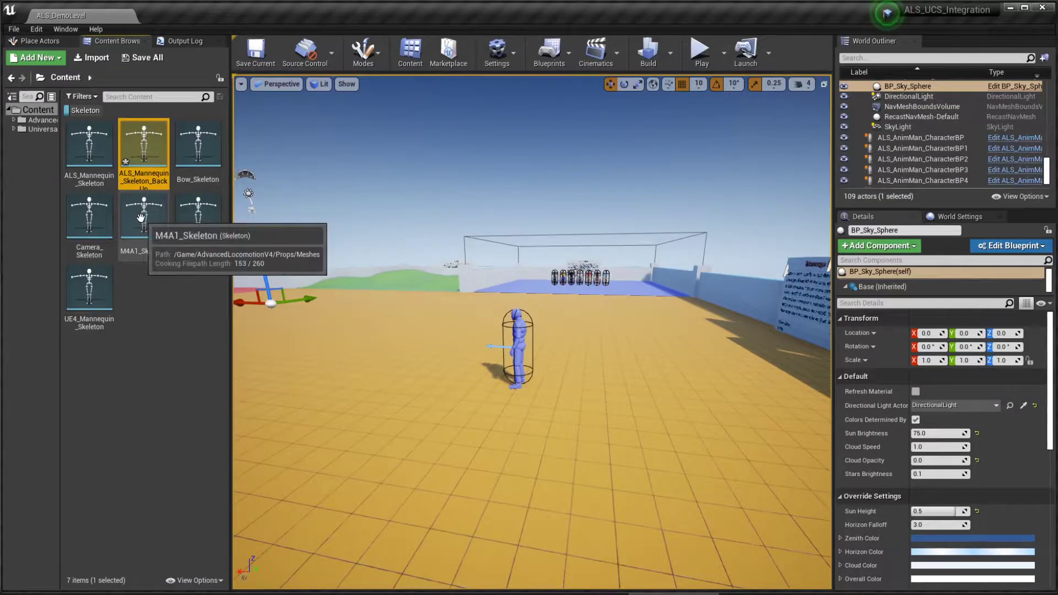
Open ALS_Mannequin_Skeleton and delete its left- and right-hand virtual bones
double_click(90, 158)
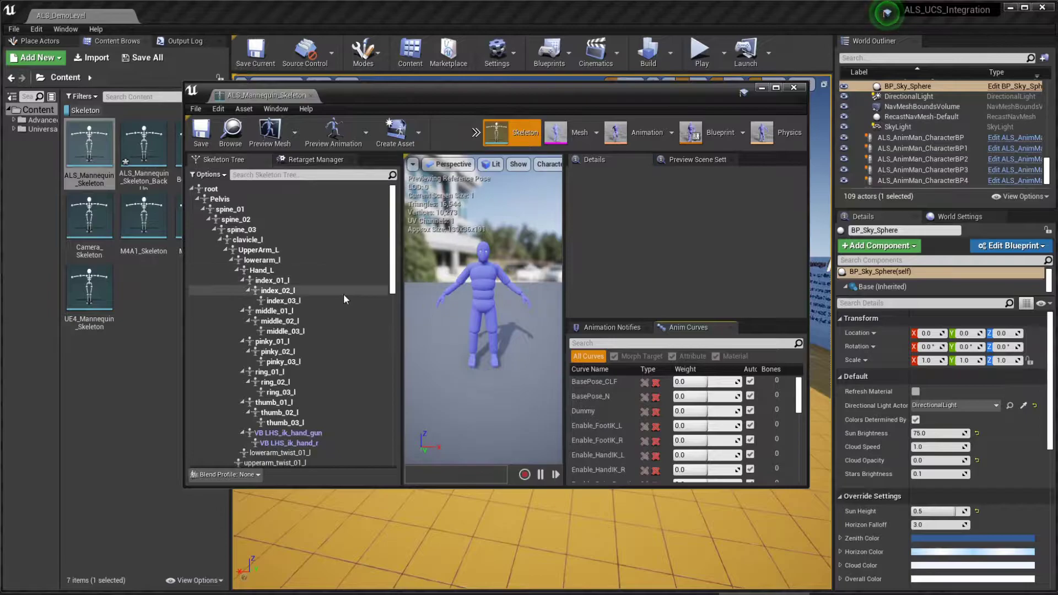
scroll(343, 293, down, 5)
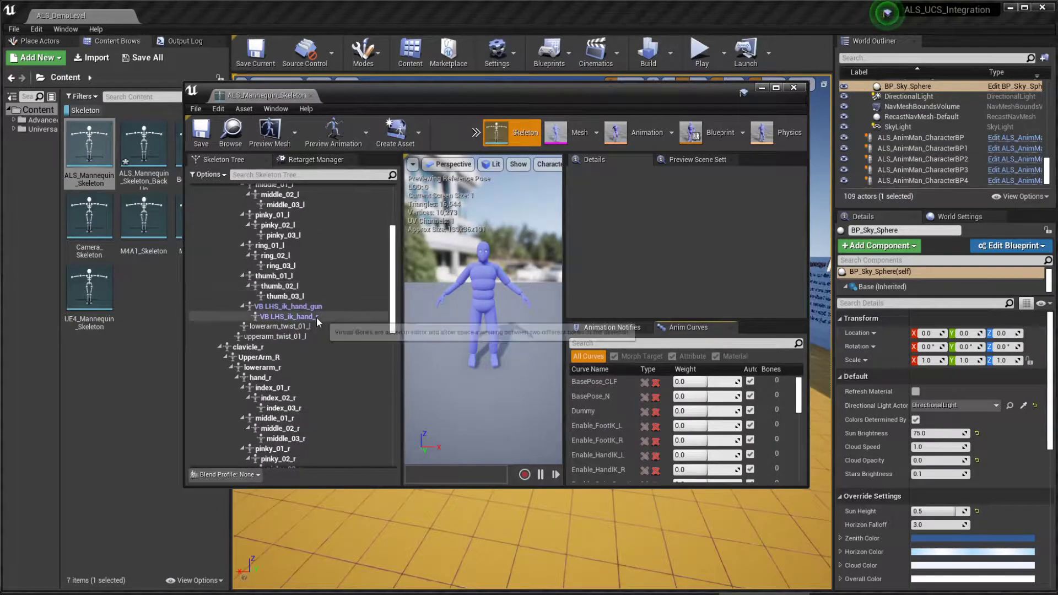
click(316, 316)
shift+click(288, 306)
right_click(318, 317)
click(345, 324)
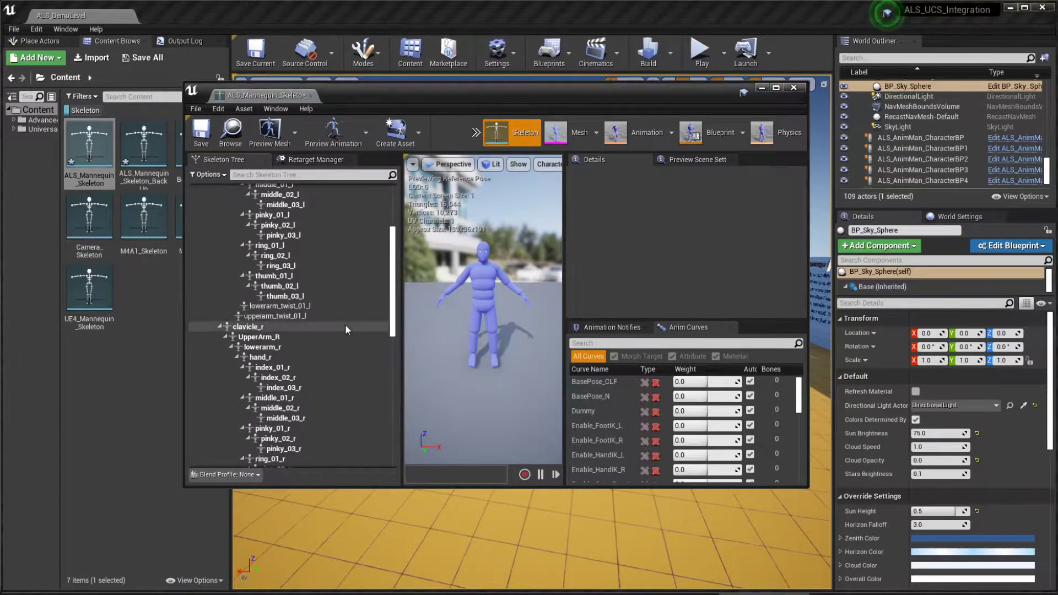
scroll(341, 308, down, 10)
key(ctrl+z)
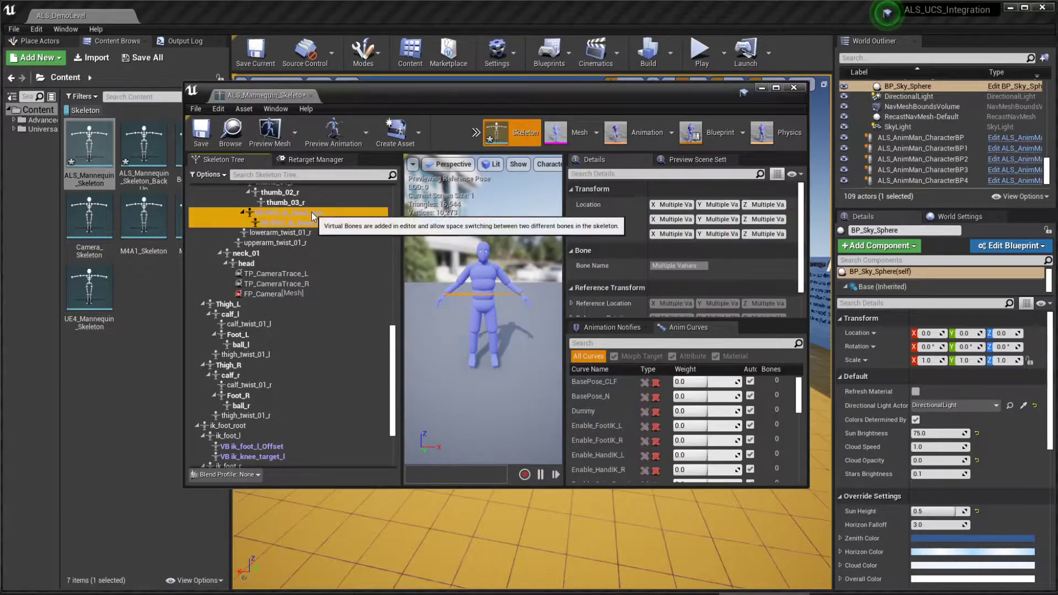
right_click(313, 216)
click(319, 248)
Delete the ik_foot Offset and ik_knee_target virtual bones for both legs
scroll(320, 248, down, 3)
click(277, 352)
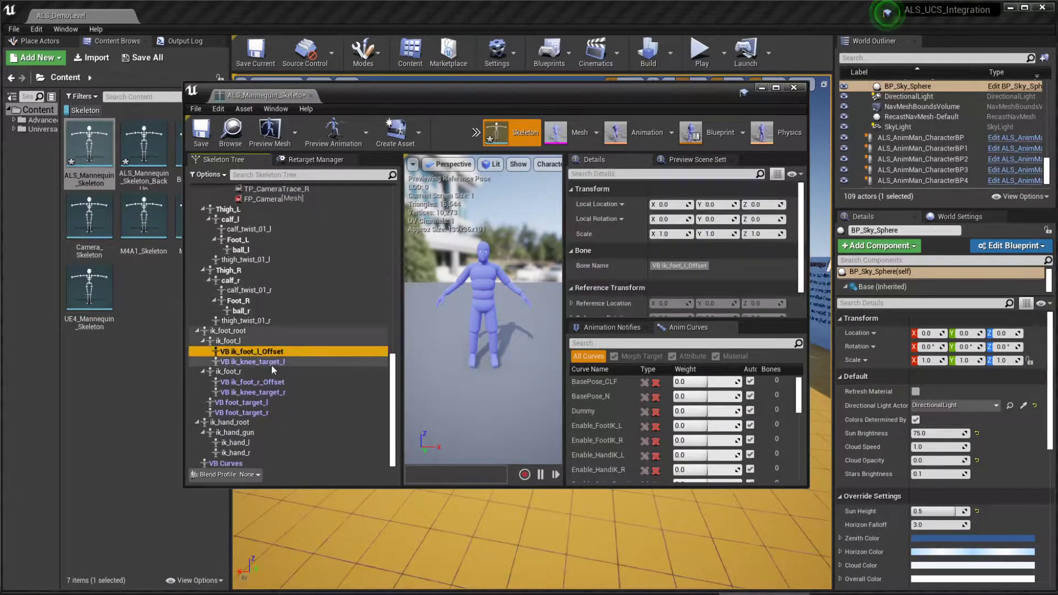
shift+click(271, 362)
right_click(273, 356)
click(289, 366)
click(279, 383)
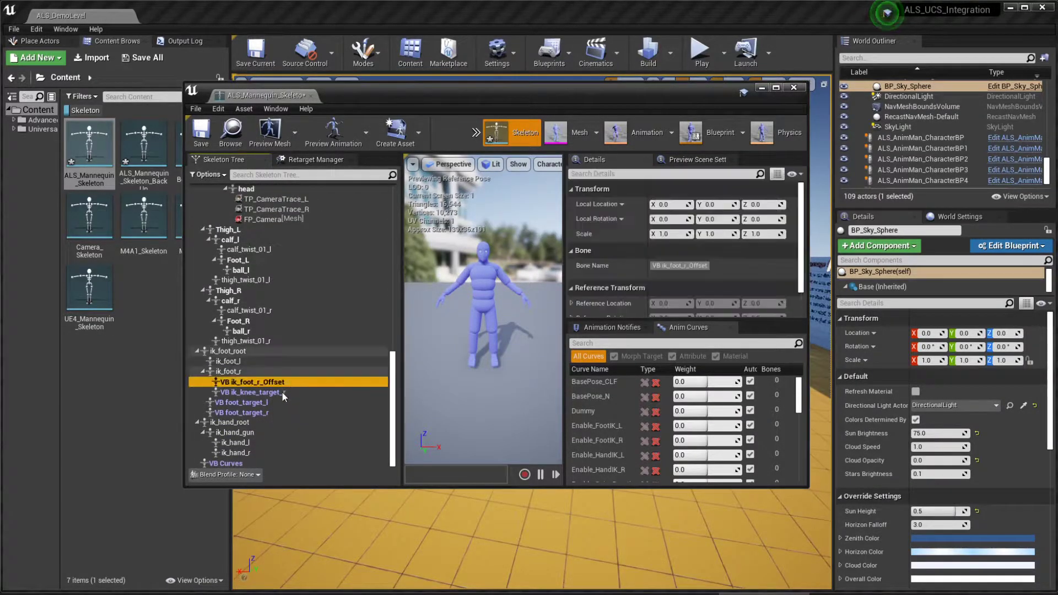
shift+click(265, 412)
right_click(263, 413)
click(279, 429)
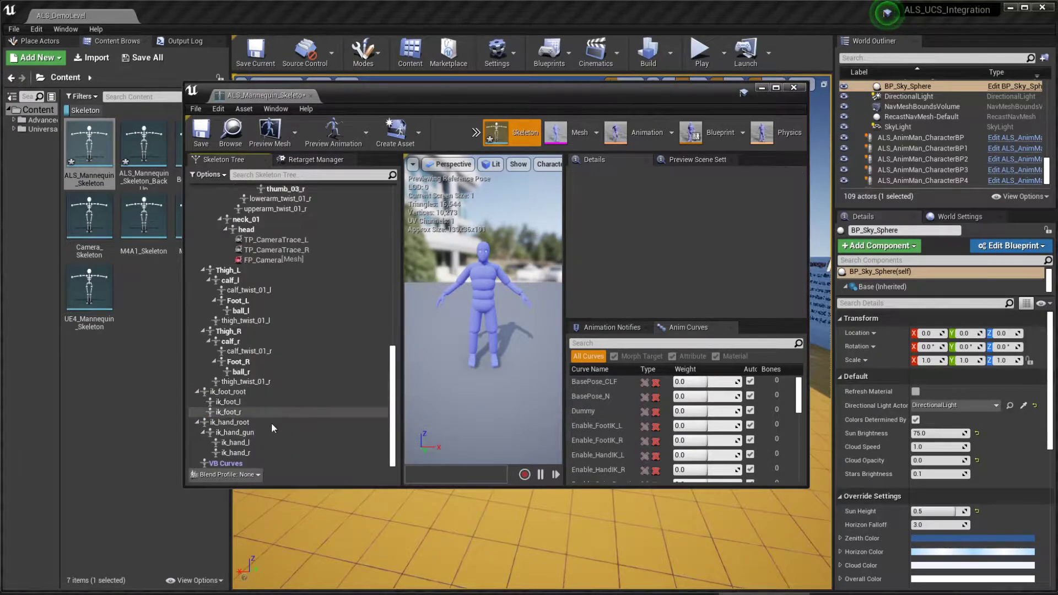
Delete the VB Curves virtual bone and save the skeleton
click(248, 464)
right_click(248, 464)
click(311, 479)
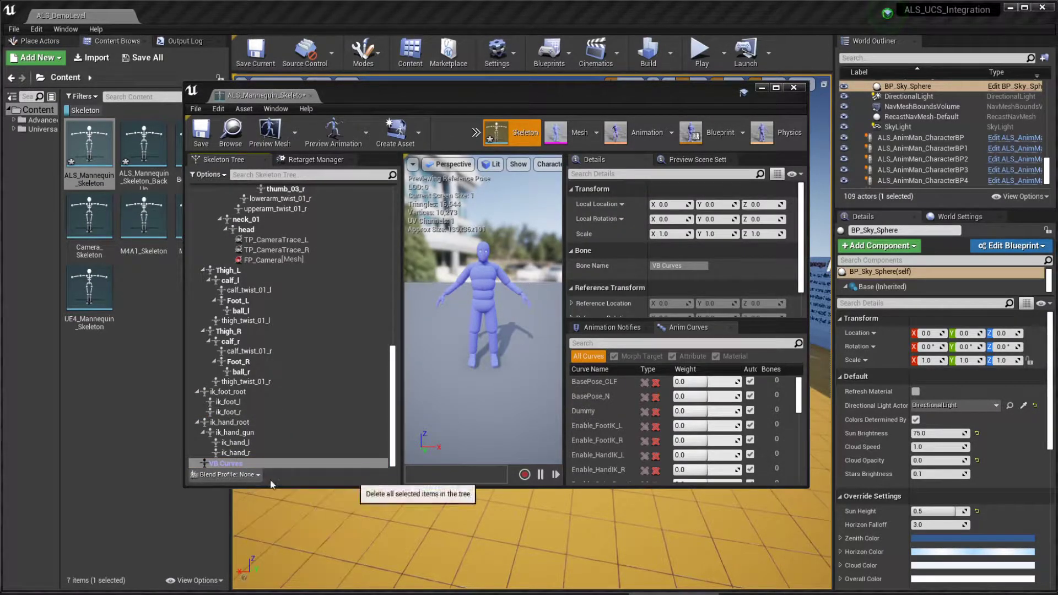
click(202, 142)
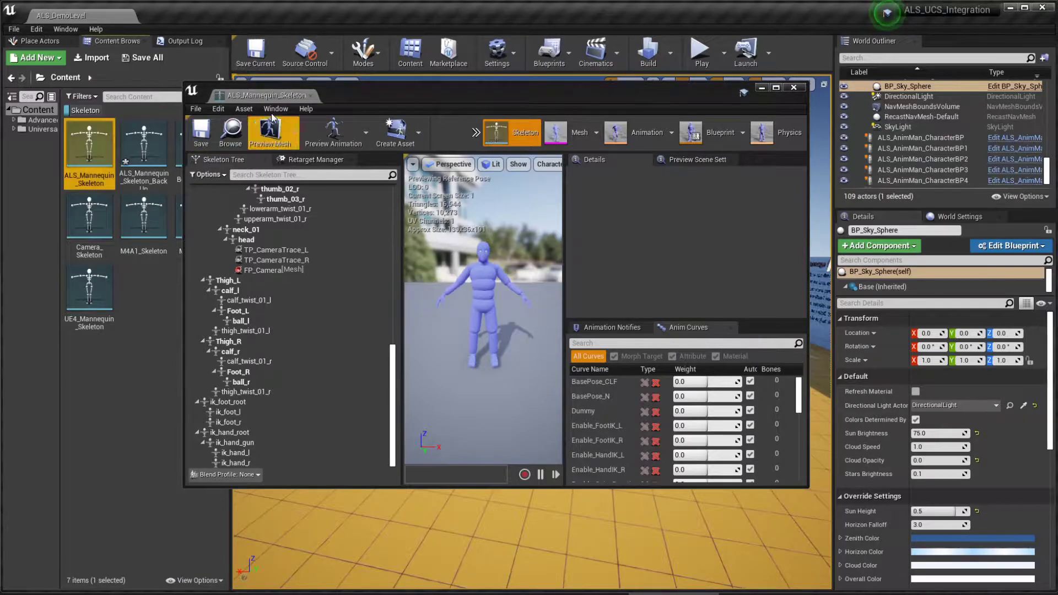
click(144, 414)
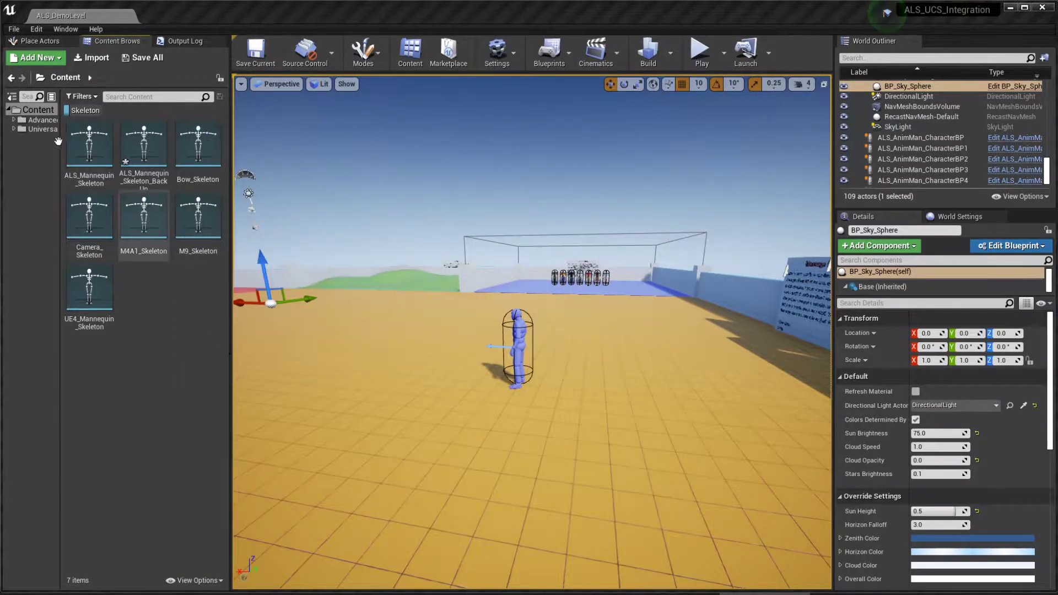
Delete UE4_Mannequin_Skeleton, redirecting its references to ALS_Mannequin_Skeleton, and save the affected assets
click(44, 129)
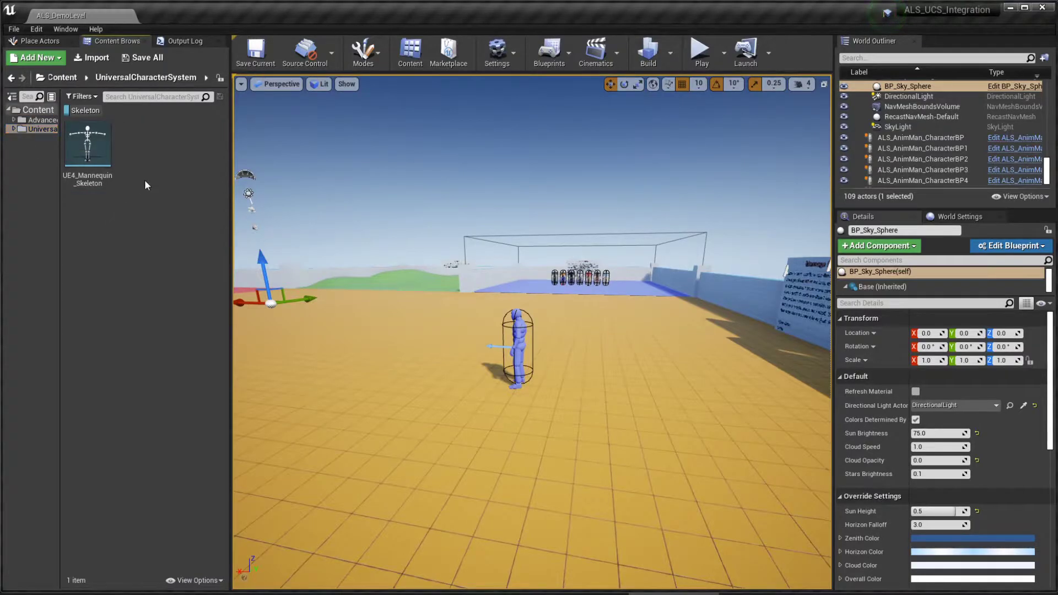
click(91, 145)
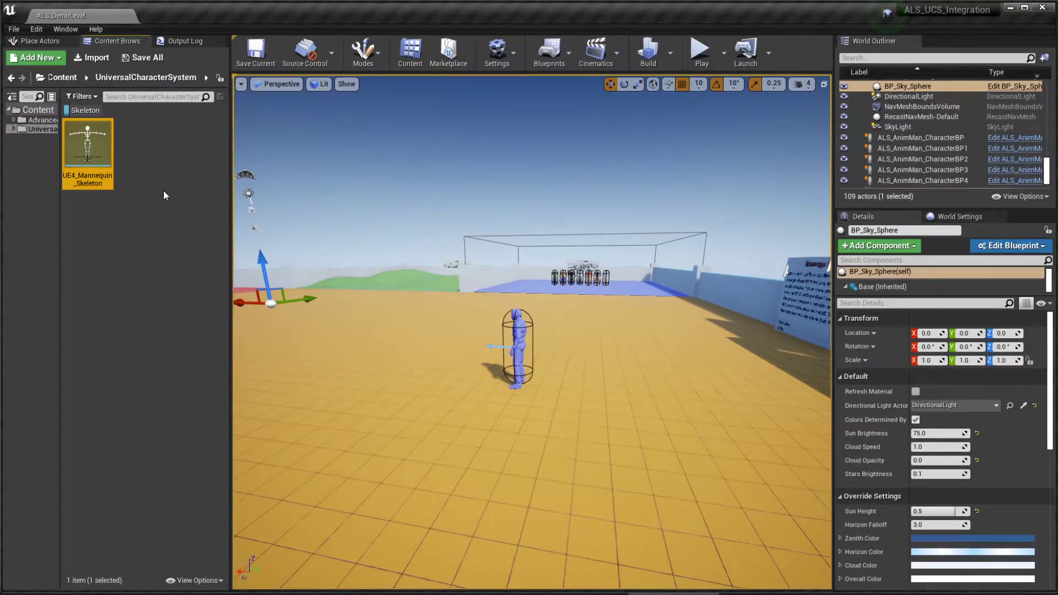
key(Delete)
click(464, 452)
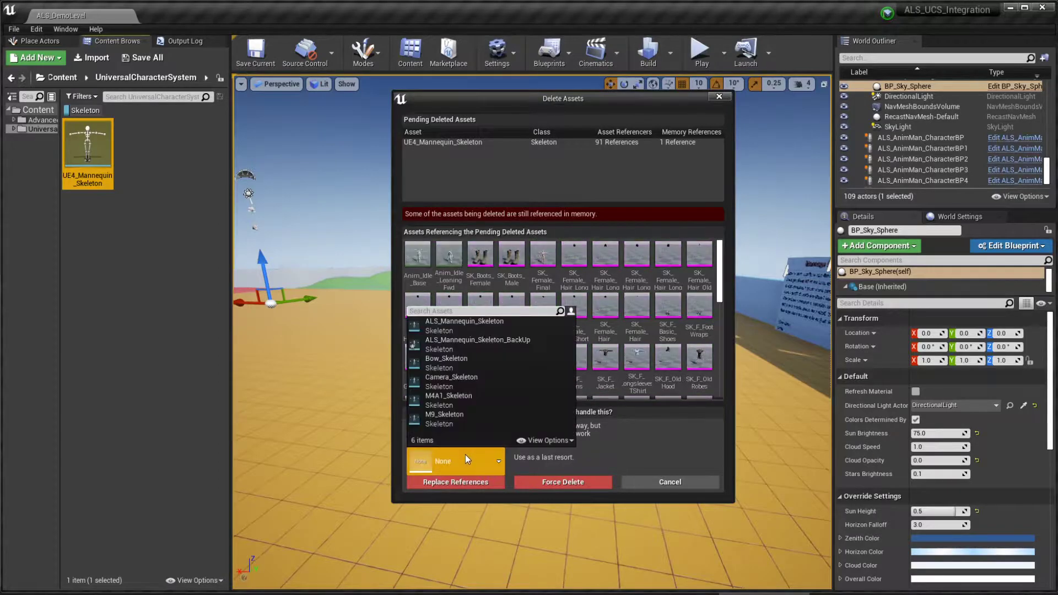
click(456, 322)
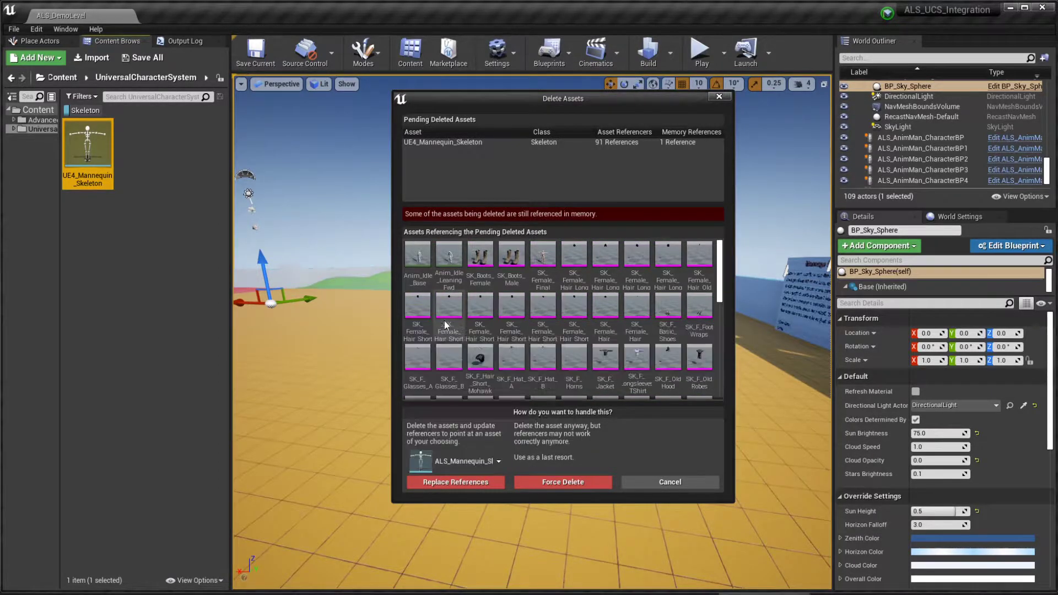
click(456, 482)
click(630, 344)
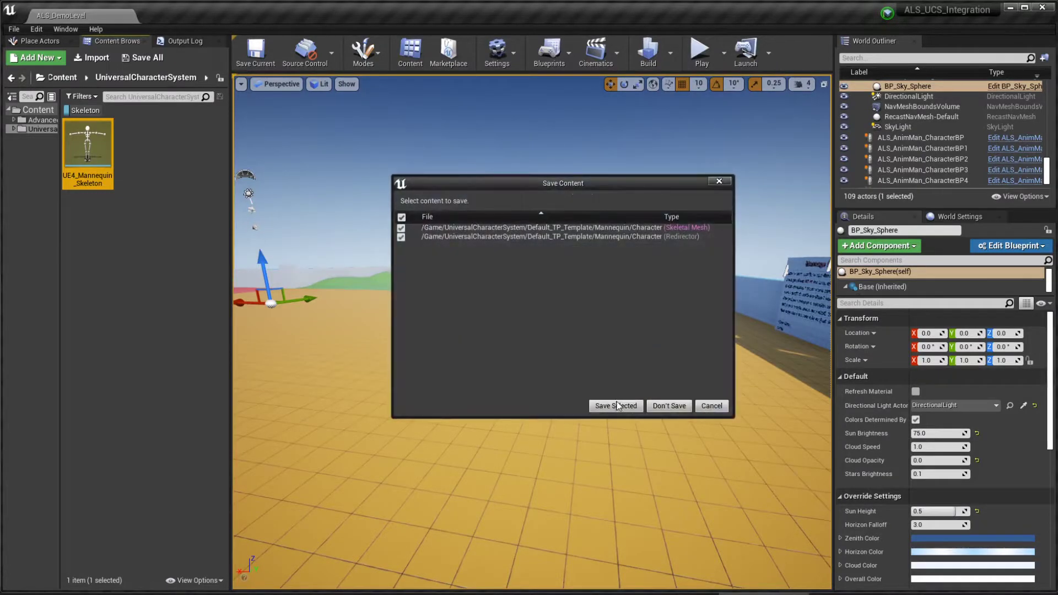
click(616, 406)
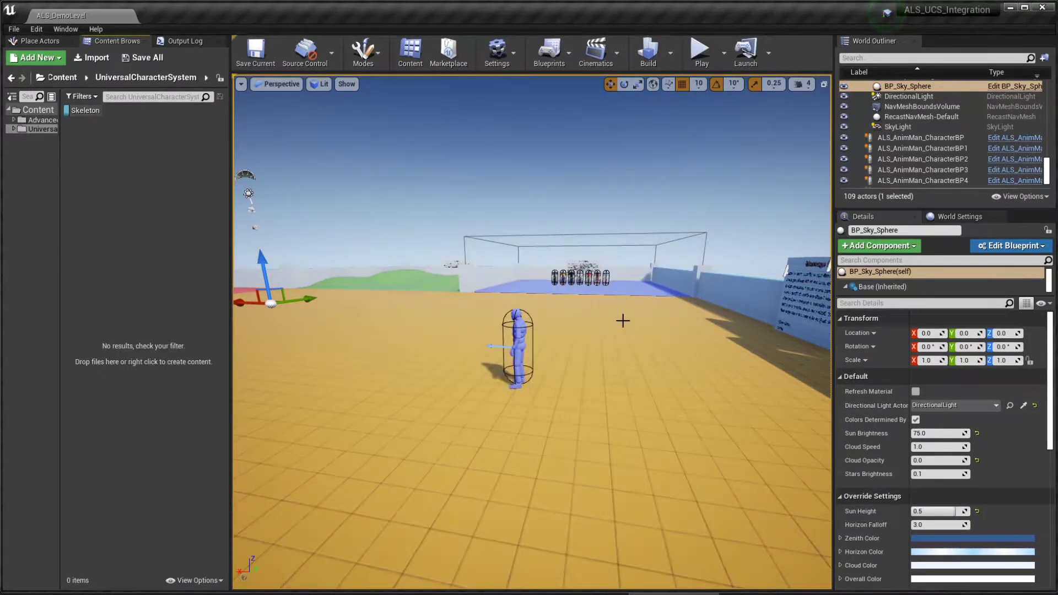
Clear the skeleton filter and open SK_Female_Final, accepting the missing-bones message
click(87, 109)
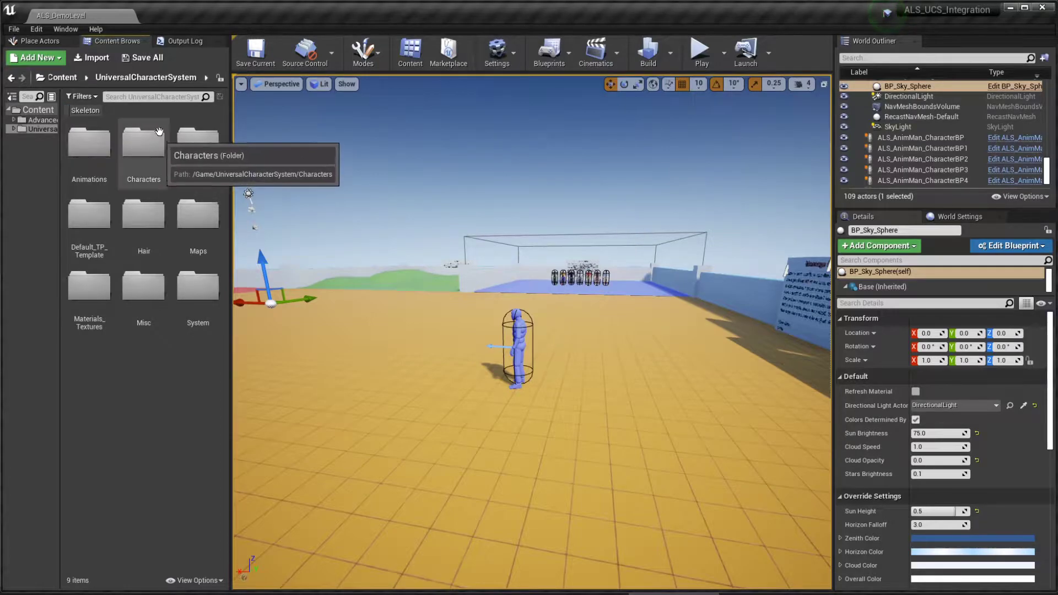
click(50, 109)
click(82, 95)
click(43, 129)
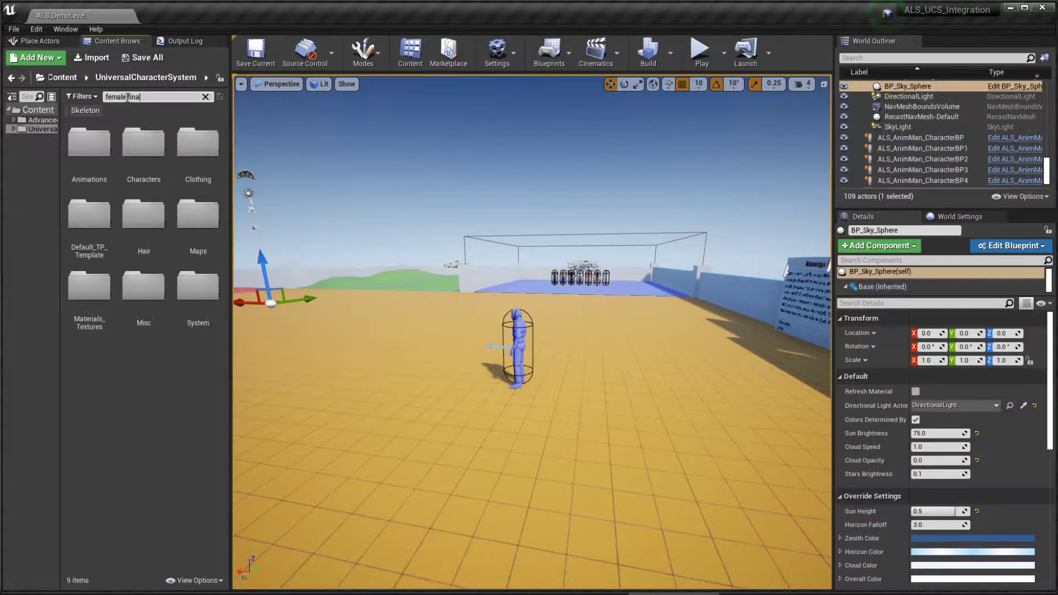
click(95, 175)
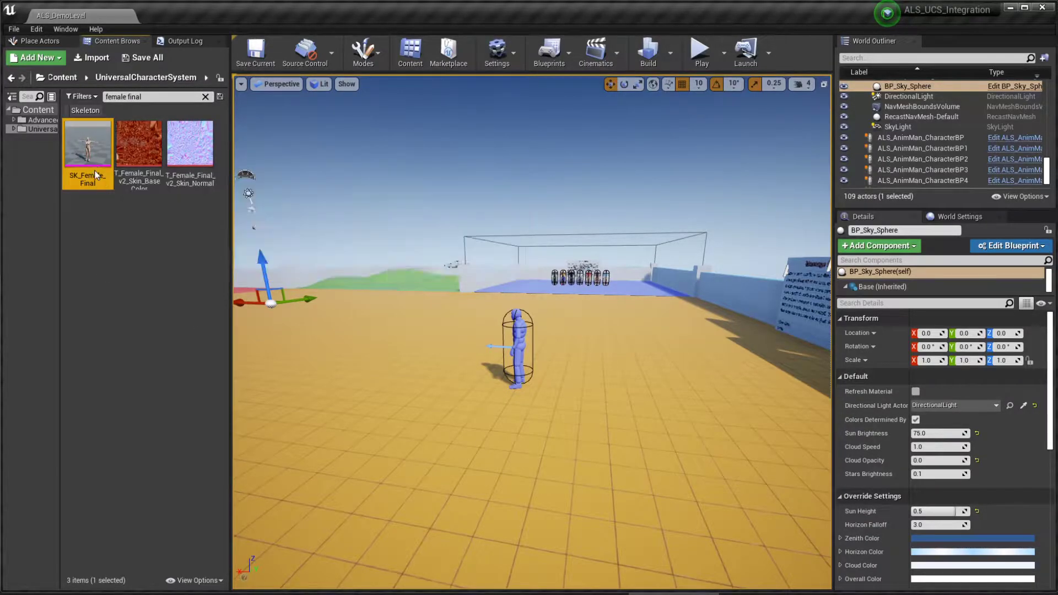
double_click(96, 175)
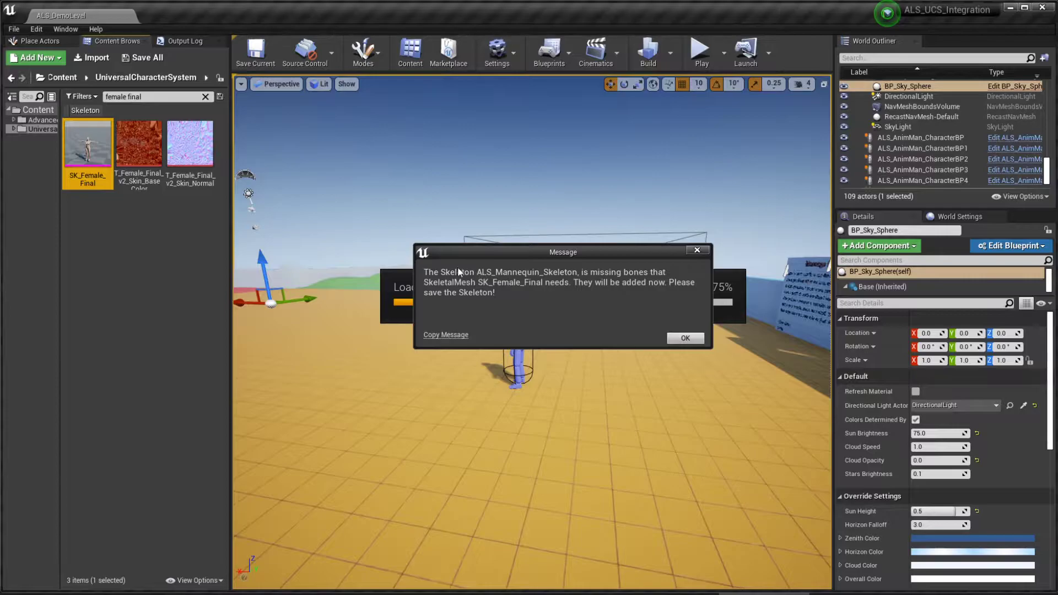
click(684, 338)
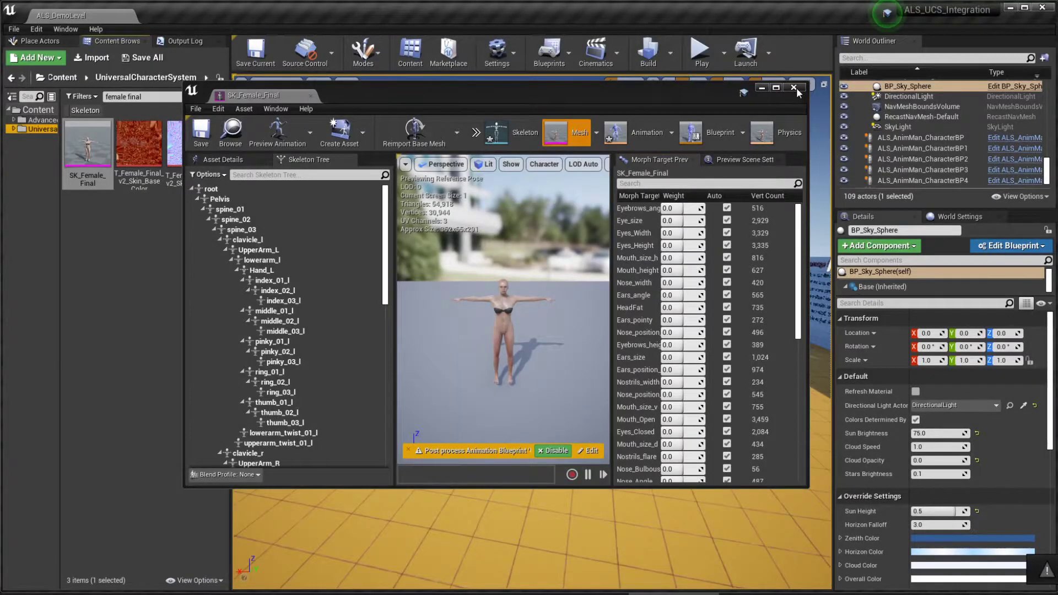
Close the SK_Female_Final mesh editor and save all modified packages
click(796, 88)
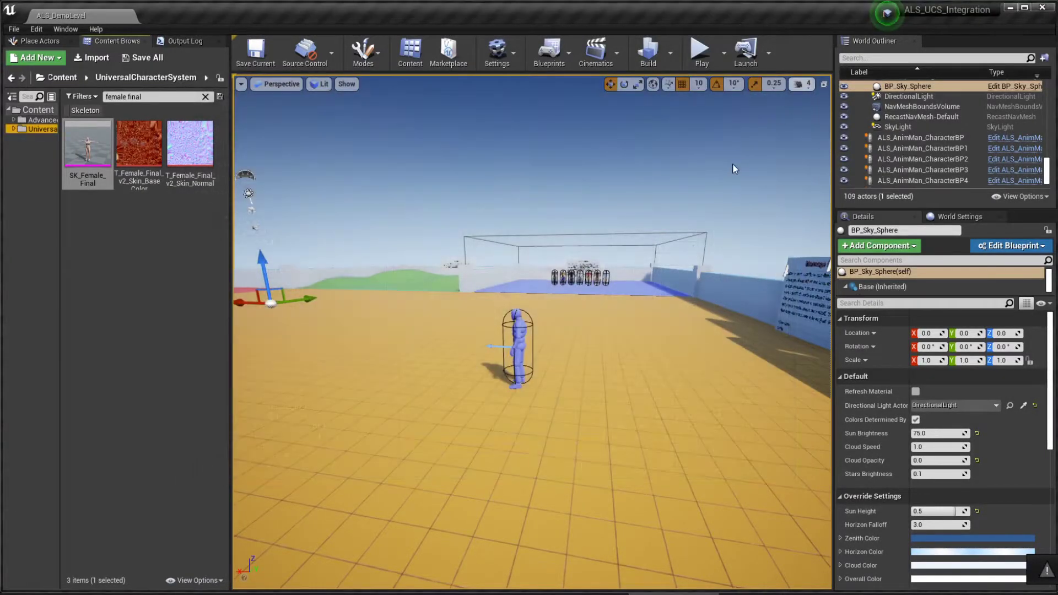
click(14, 29)
click(94, 118)
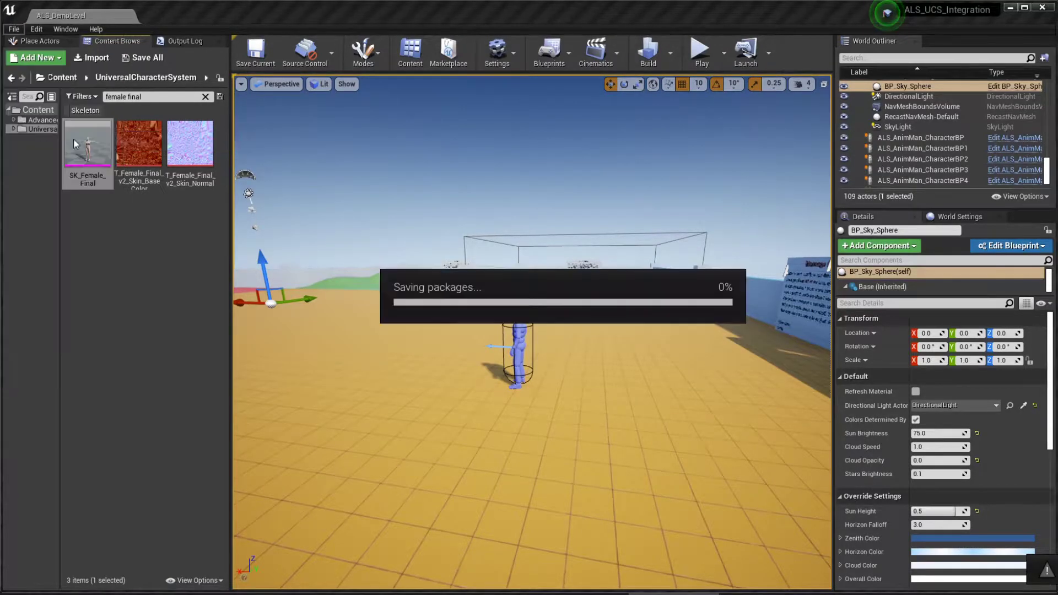
double_click(921, 138)
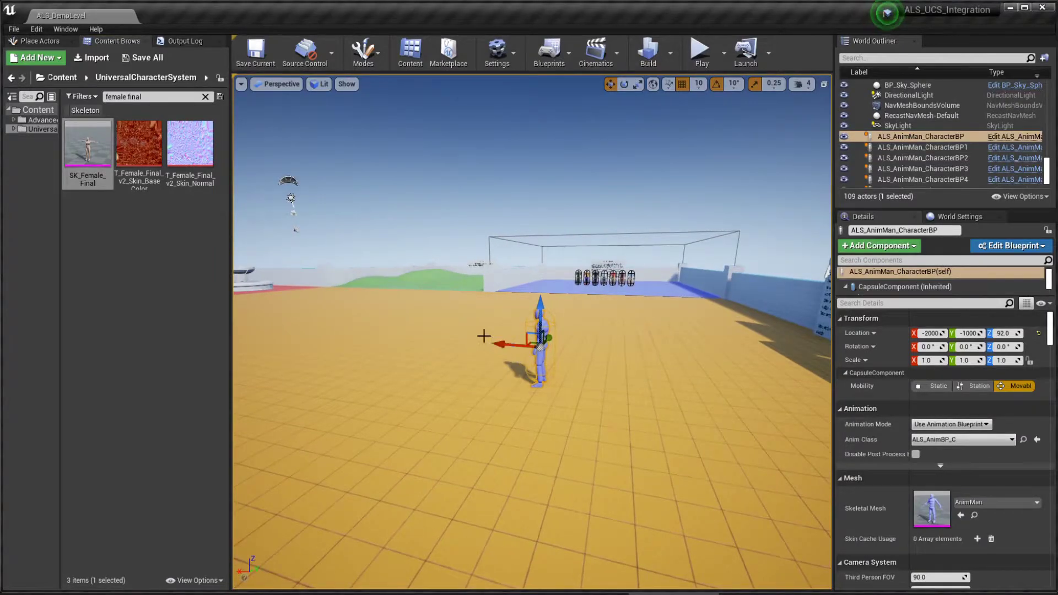
Open ALS_AnimMan_CharacterBP in the Blueprint editor and move its window lower
click(1017, 137)
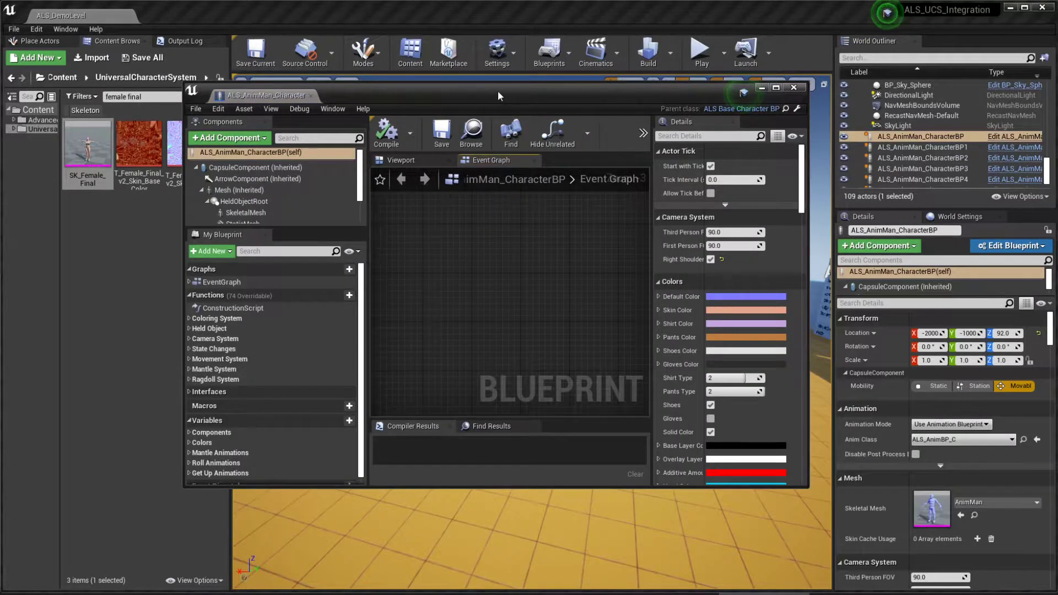
drag(498, 96, 565, 167)
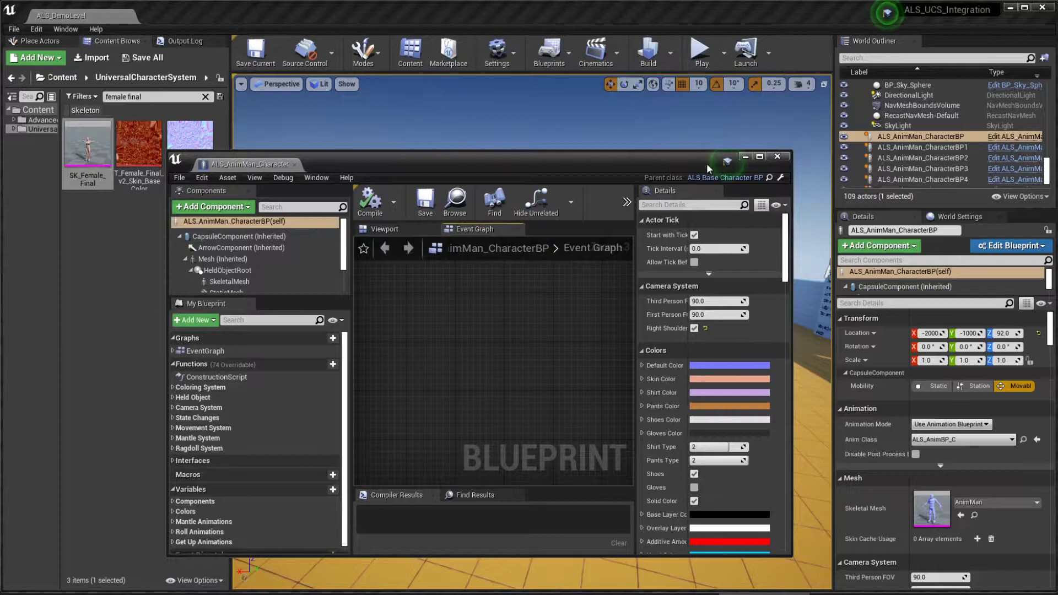
Delete the four Coloring System functions: SetDynamicMaterials, Set/ResetColors, UpdateColoringSystem, UpdateLayeringColors
drag(791, 166, 1019, 166)
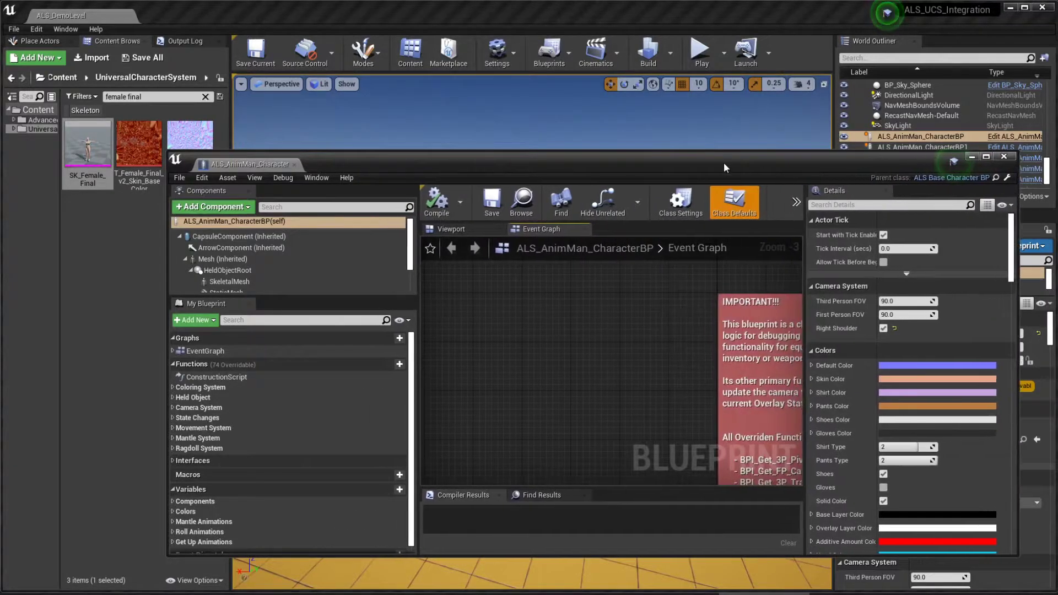
drag(703, 152, 683, 34)
right_drag(557, 220, 372, 175)
double_click(226, 300)
click(216, 310)
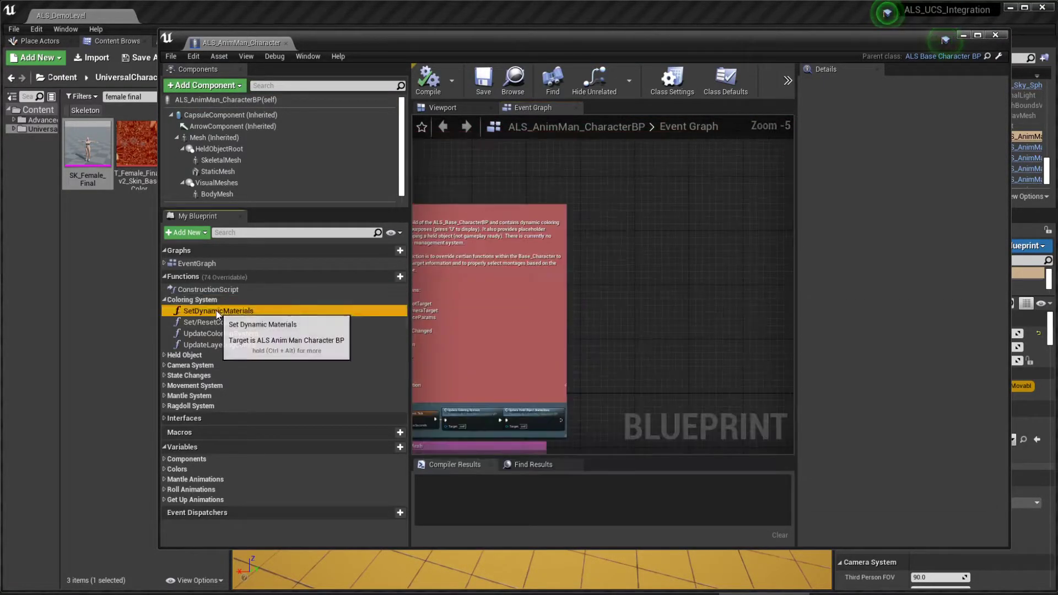
key(Delete)
click(217, 315)
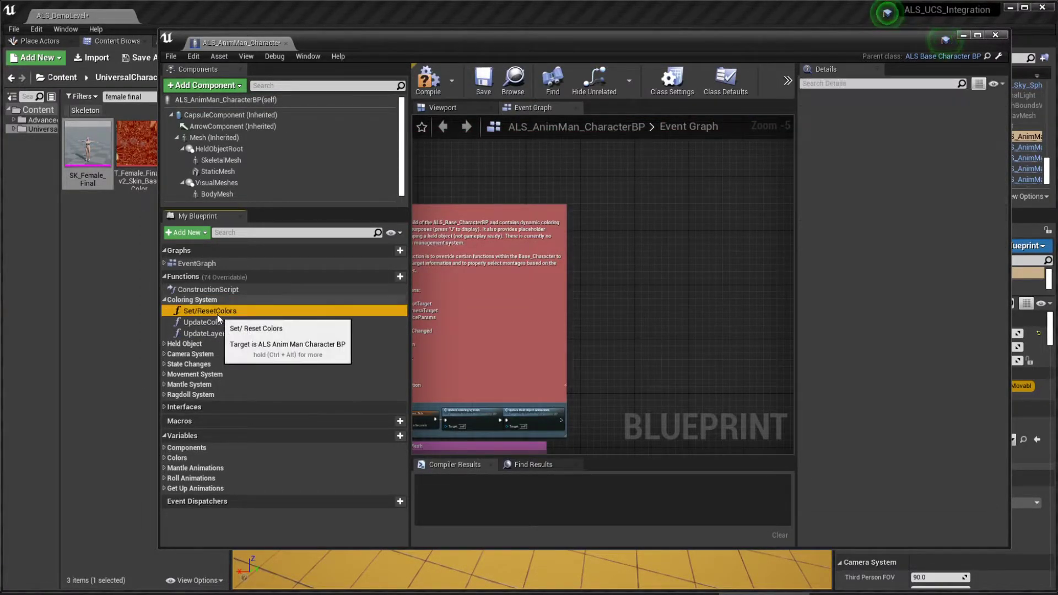
key(Delete)
click(235, 312)
key(Delete)
click(235, 310)
key(Delete)
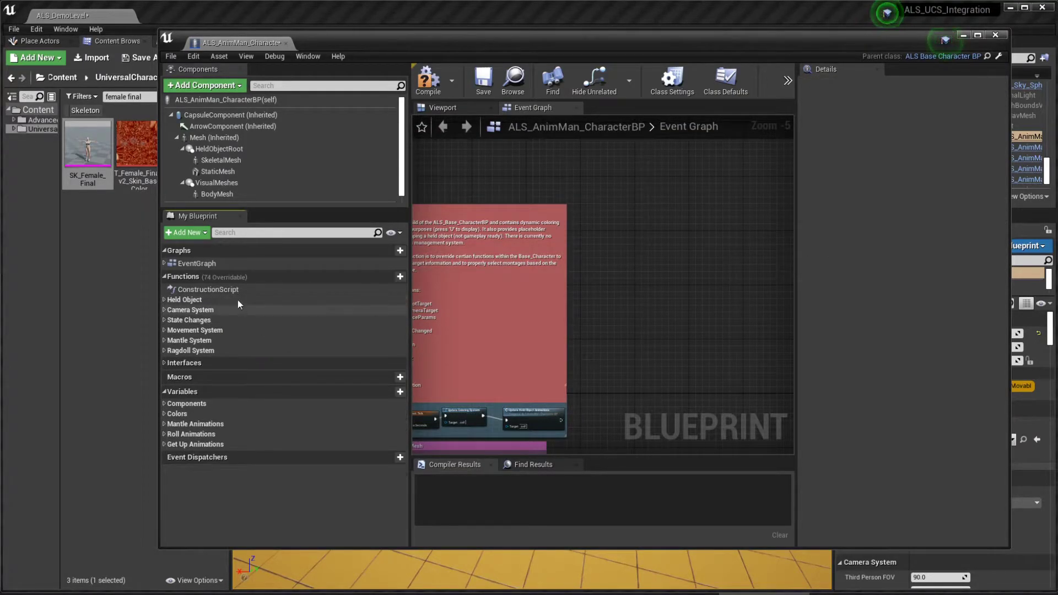
Remove the Set Dynamic Materials and Set/Reset Colors nodes from the Construction Script
double_click(214, 290)
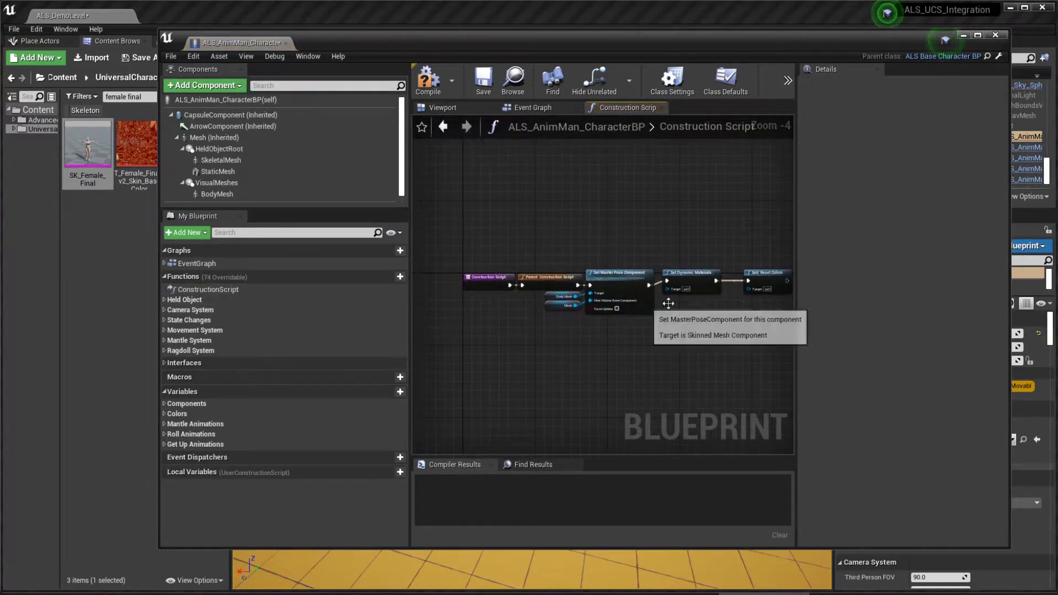
right_drag(661, 358, 608, 339)
click(606, 233)
key(Delete)
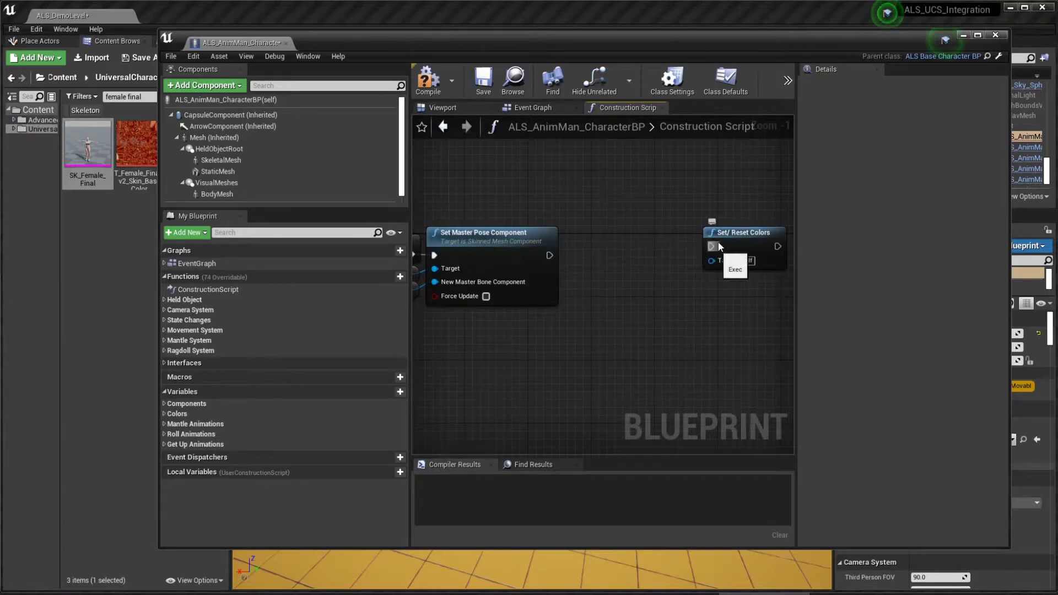
key(Delete)
Delete Update Coloring System in Event Graph and wire Parent Tick to Update Held Object Animations
double_click(196, 264)
right_drag(500, 280, 551, 221)
scroll(590, 233, up, 3)
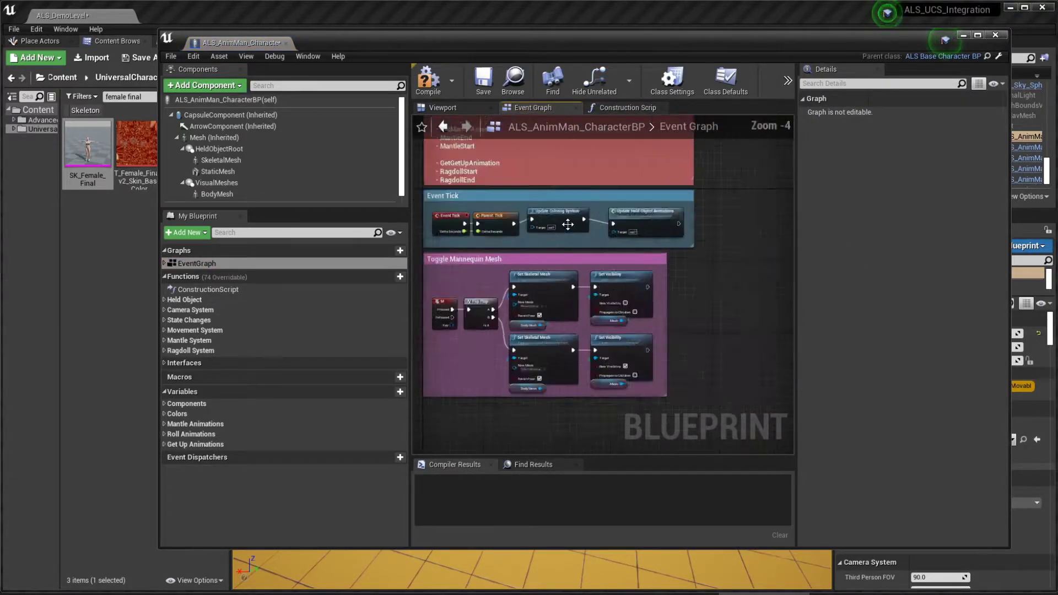
click(591, 234)
key(Delete)
drag(496, 222, 580, 222)
drag(649, 222, 645, 222)
Compile and save the ALS_AnimMan_CharacterBP Blueprint
click(428, 78)
click(483, 89)
drag(461, 51, 537, 49)
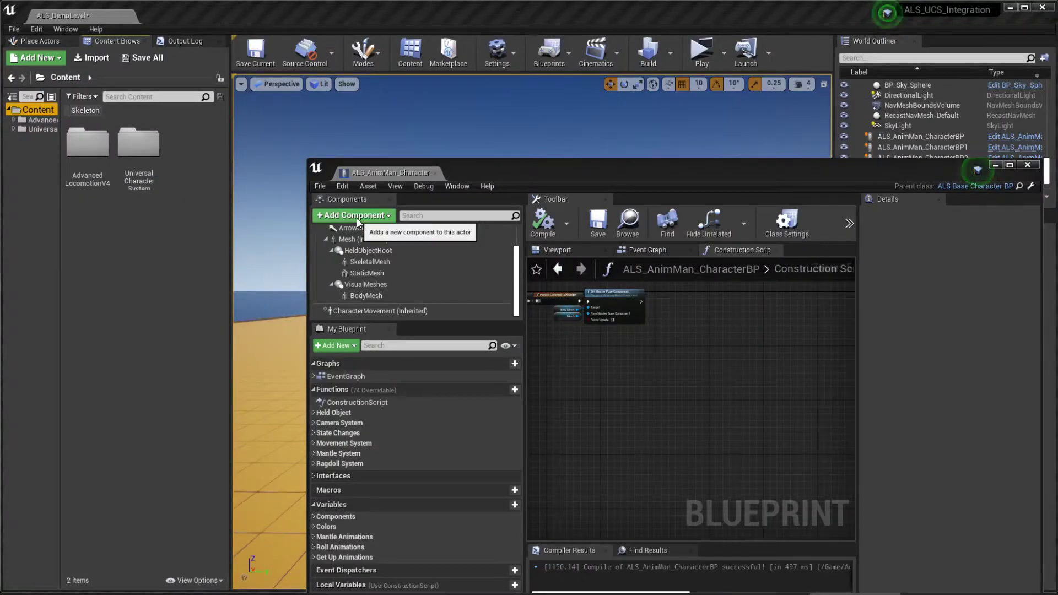
Add a UCS Component named UCS_Component to the character Blueprint
click(356, 216)
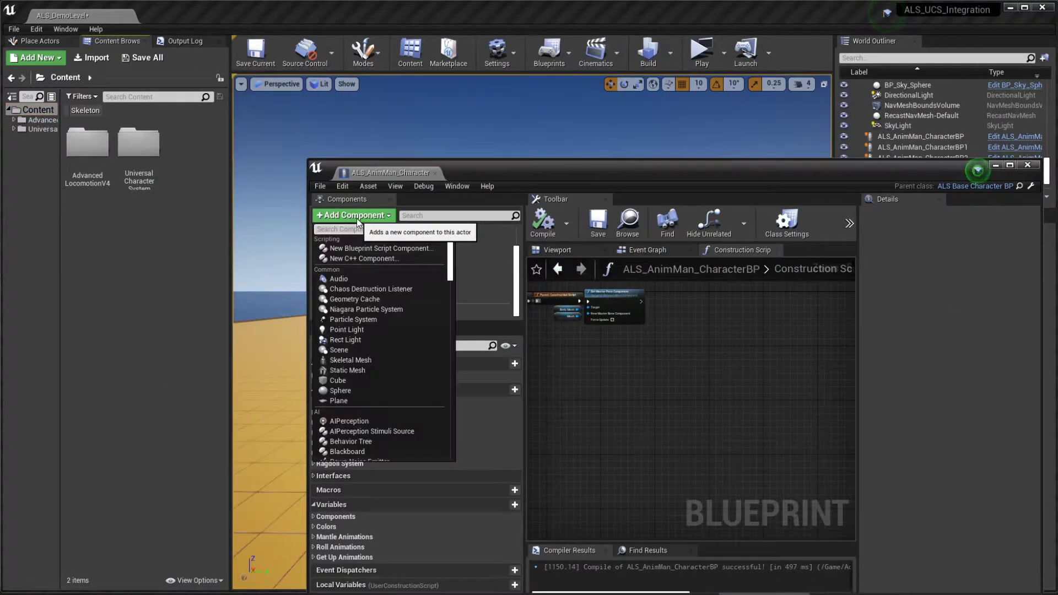
text(ucs)
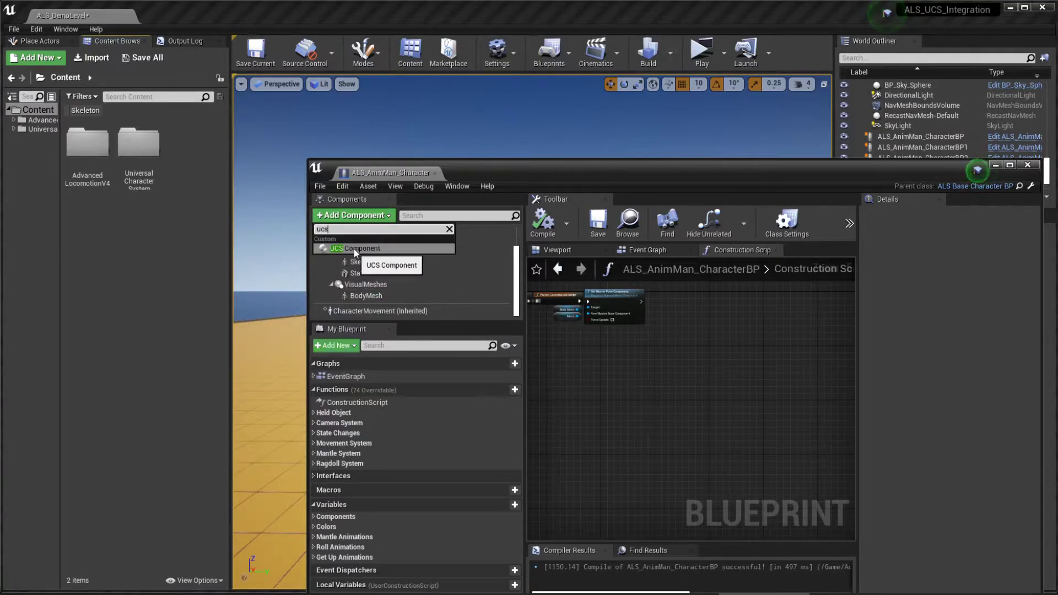
click(357, 248)
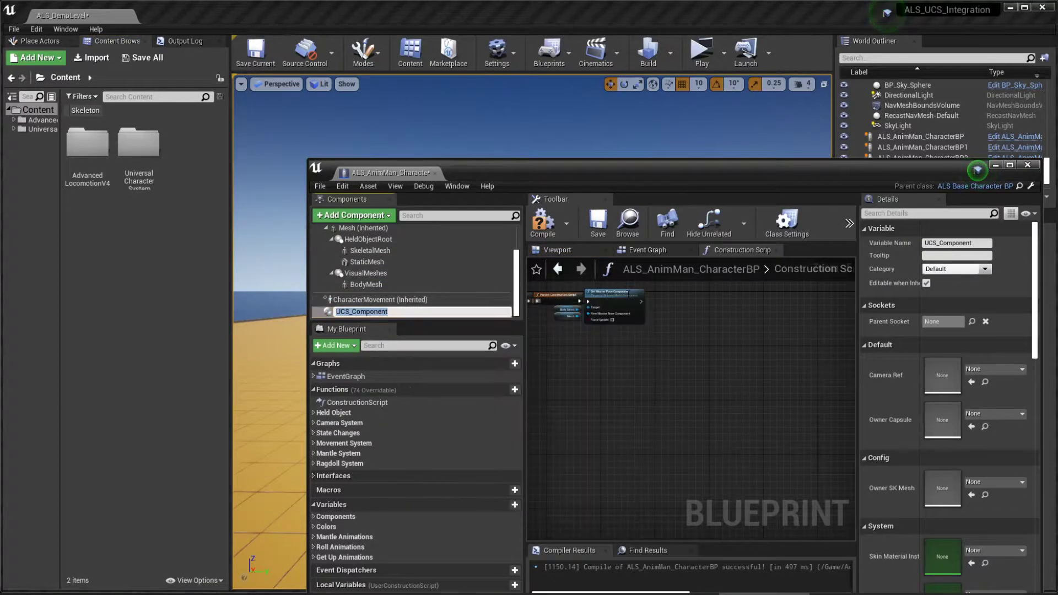
key(Return)
Set the UCS_Component's Data Table row to Default_Female
click(895, 213)
text(data)
click(956, 272)
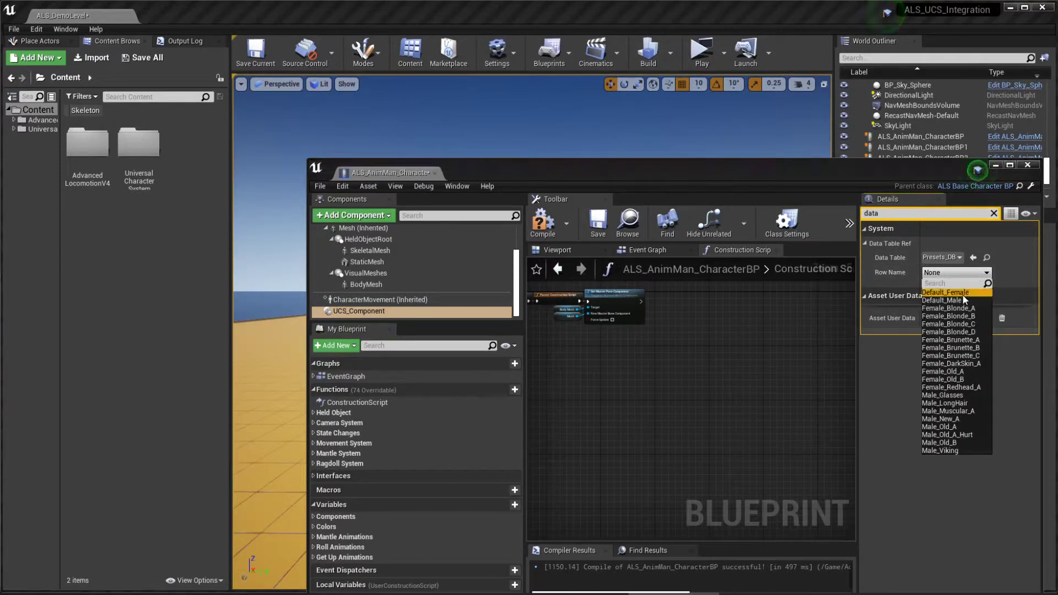
click(958, 293)
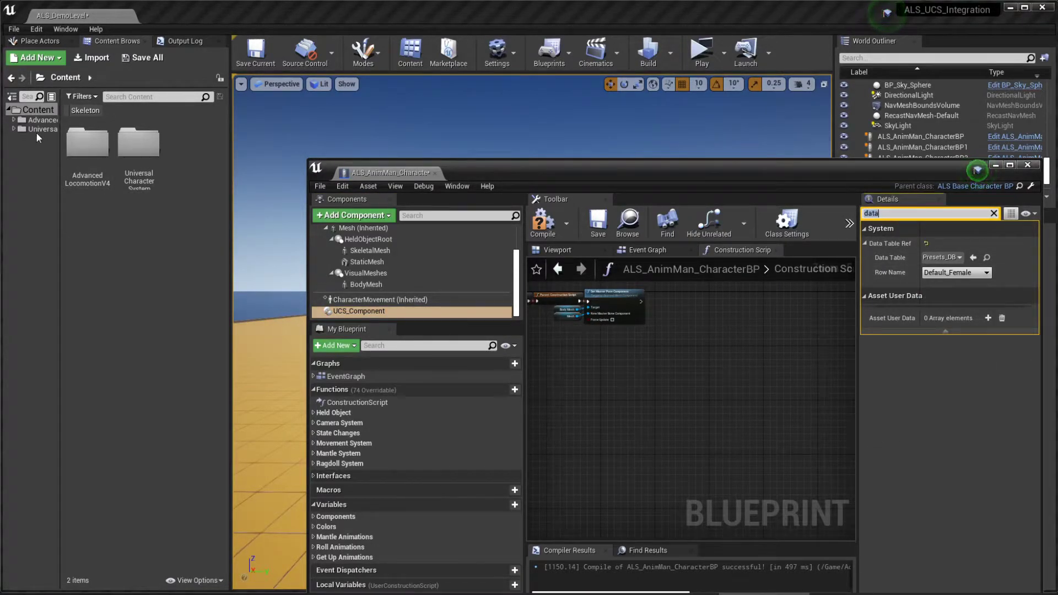
click(31, 128)
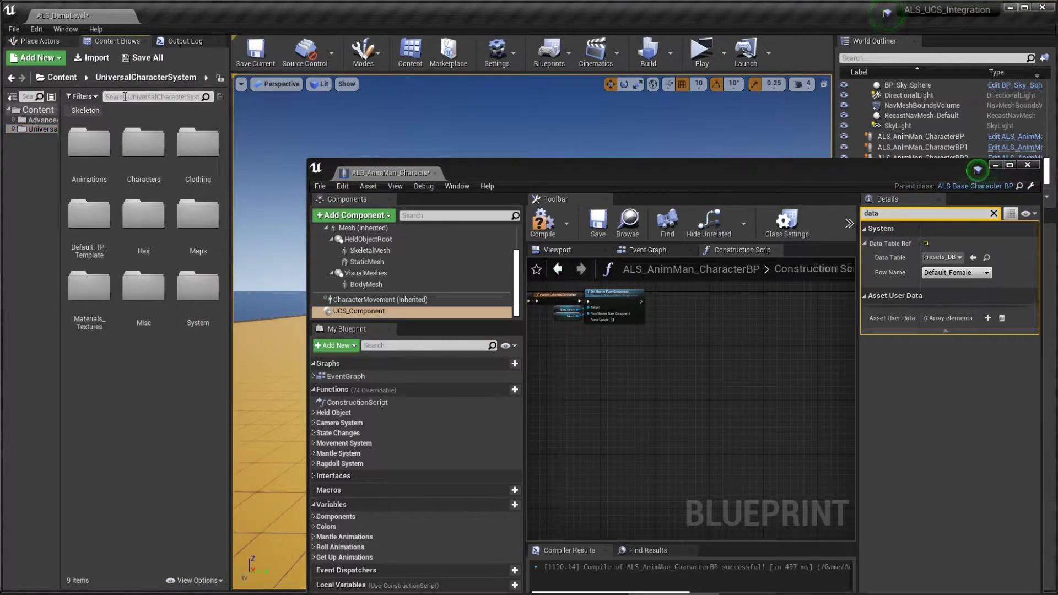
Open BP_Sample_Character and copy its mesh components from SK_Hair through SK_Custom_B
click(125, 96)
text(sample)
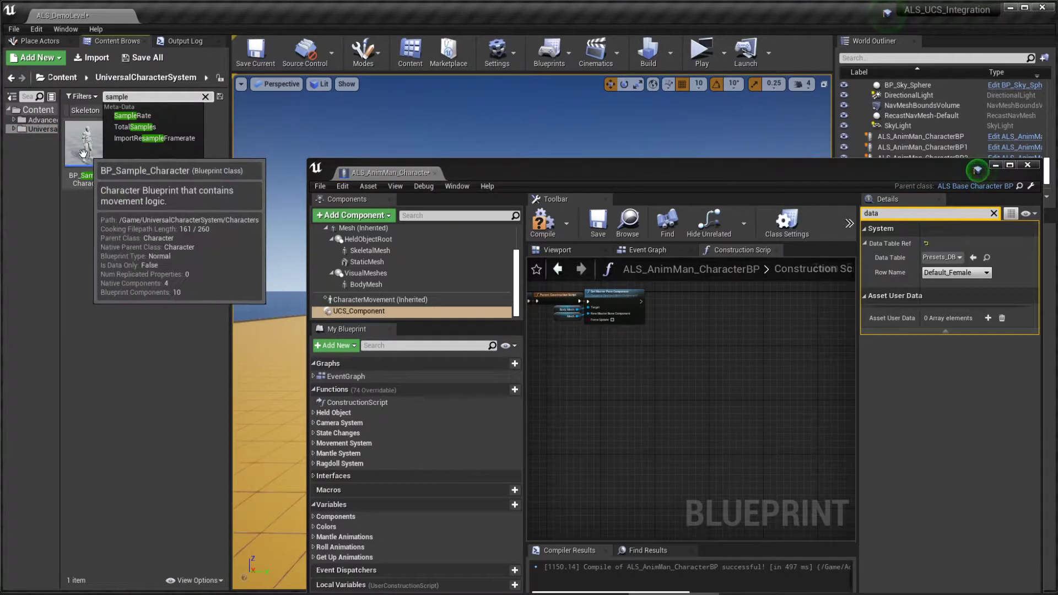
double_click(86, 159)
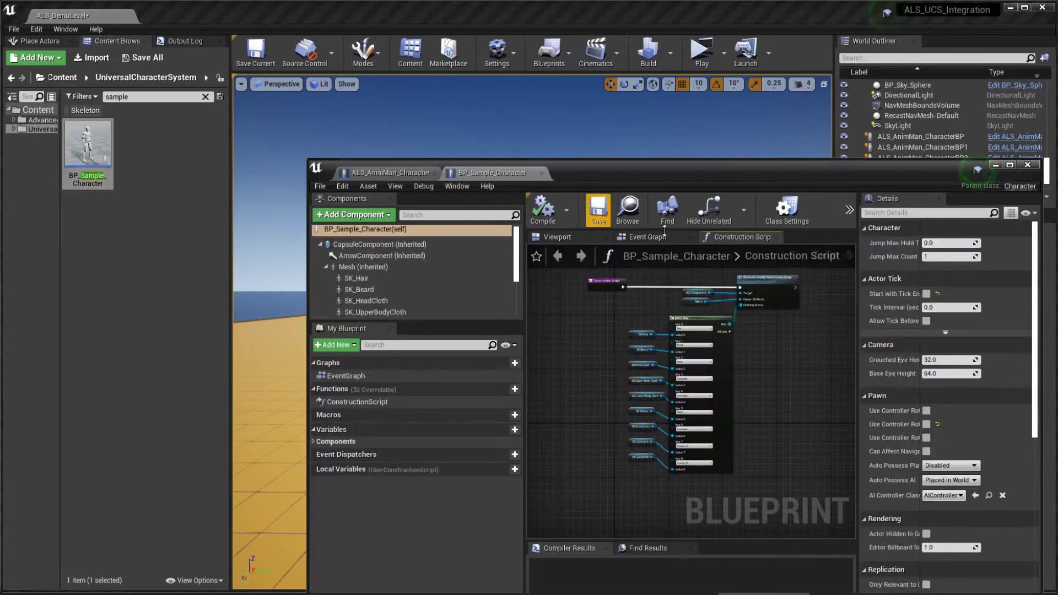
click(378, 280)
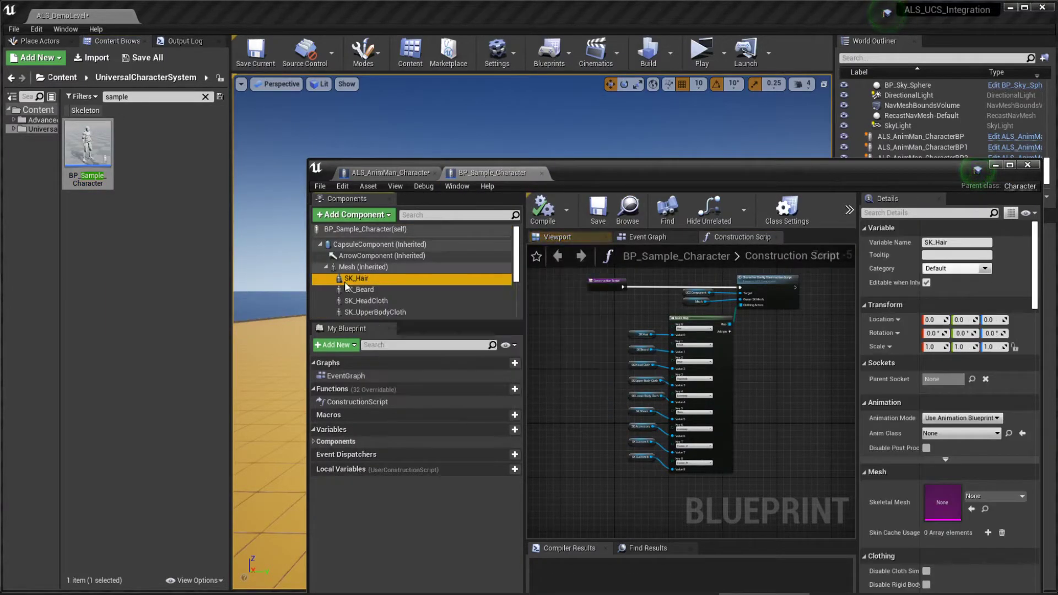
scroll(385, 276, down, 3)
shift+click(365, 297)
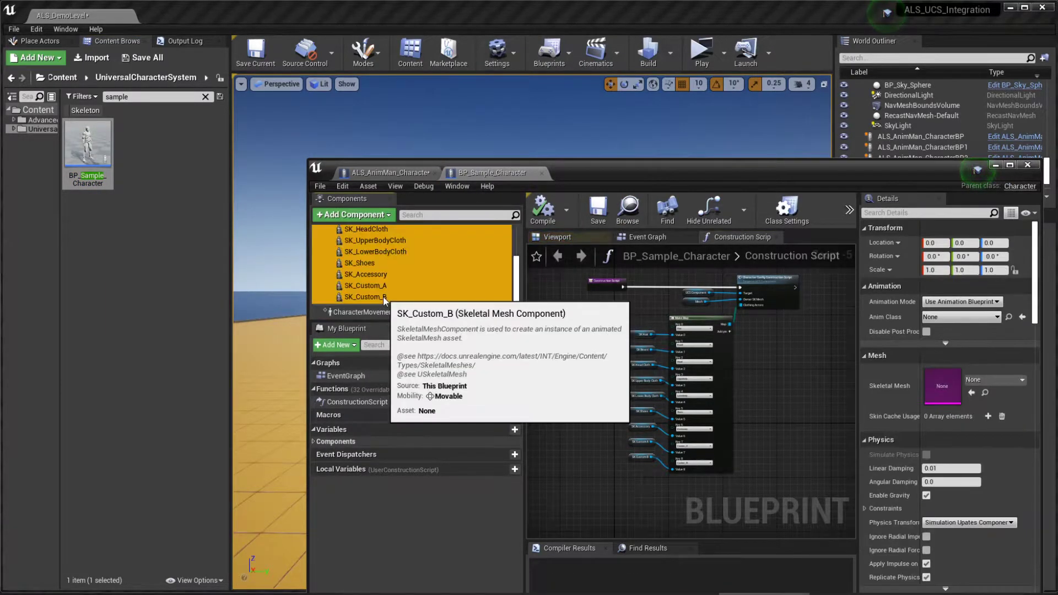
right_click(386, 242)
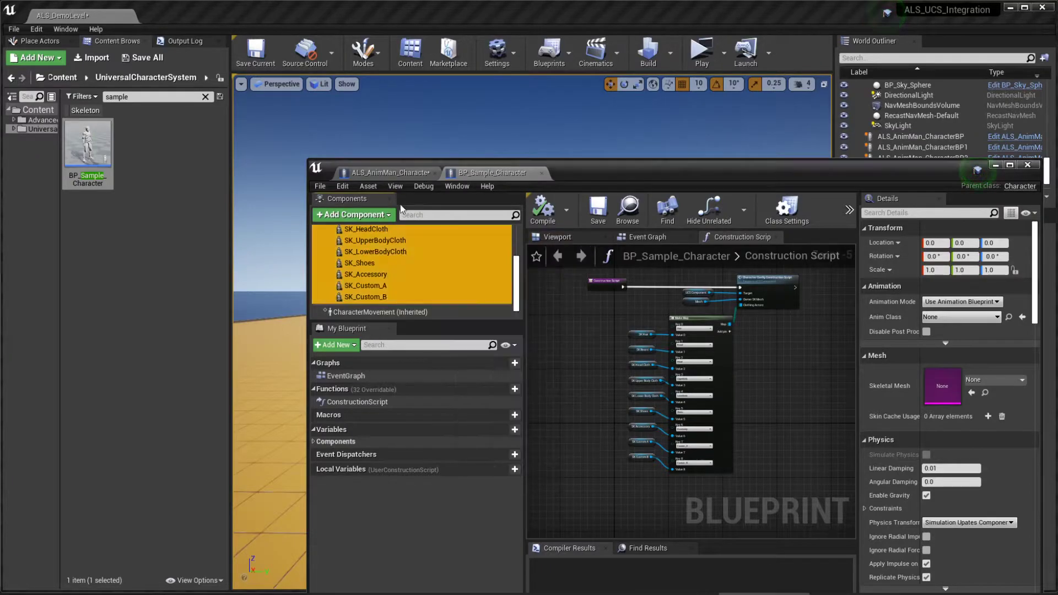
Paste the copied mesh components into ALS_AnimMan_CharacterBP, attached under BodyMesh
click(390, 173)
scroll(391, 253, up, 3)
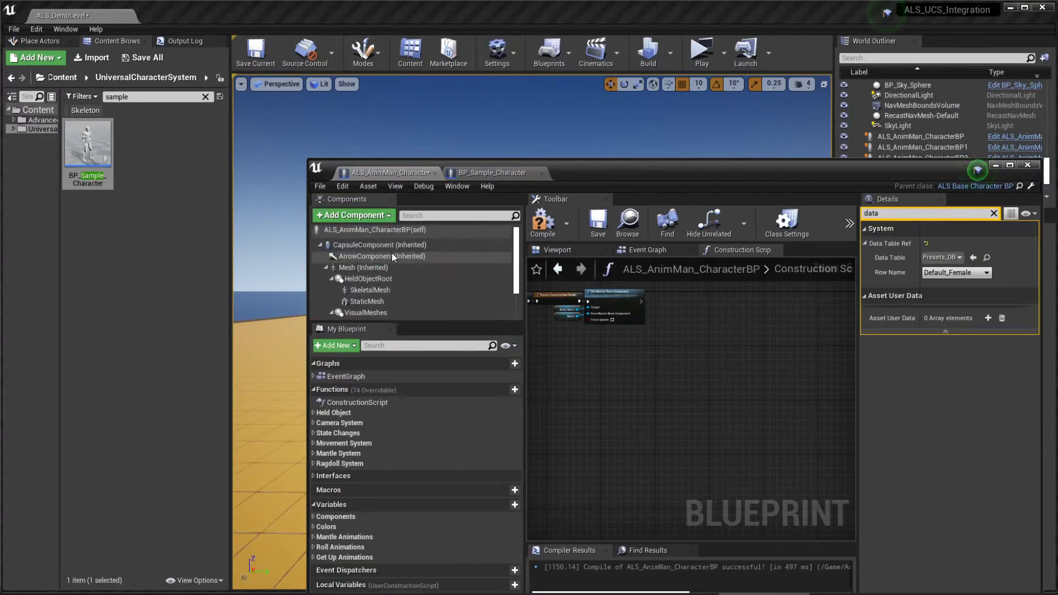
right_click(376, 273)
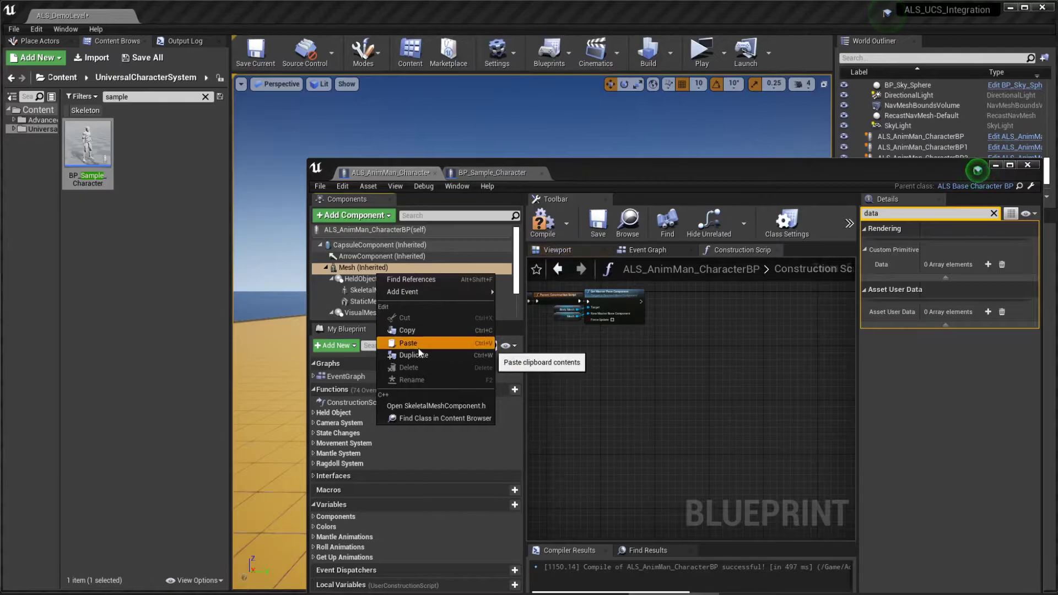
click(410, 342)
scroll(404, 262, down, 2)
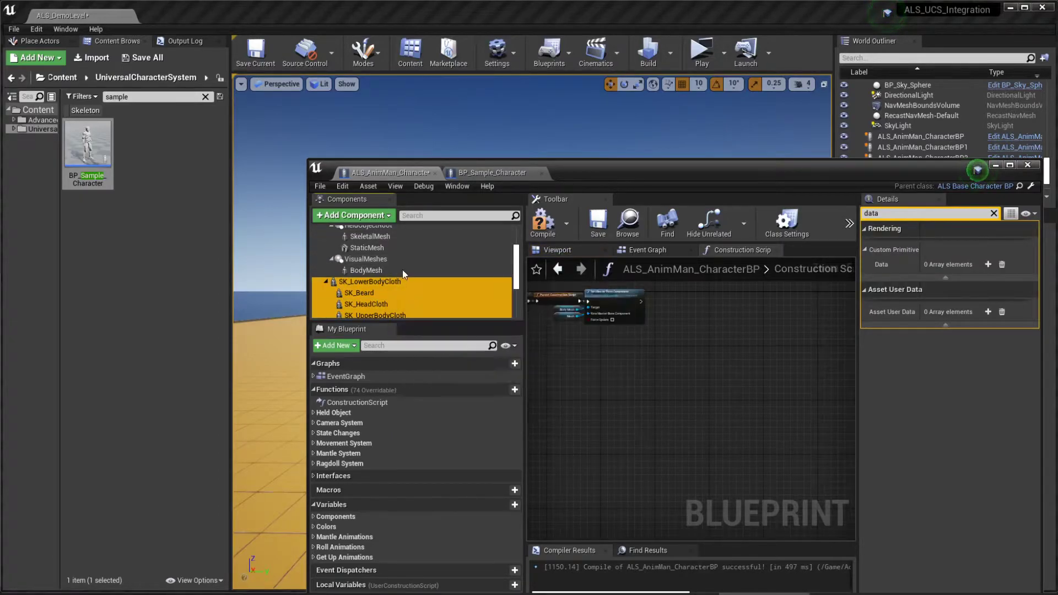
drag(403, 271, 403, 269)
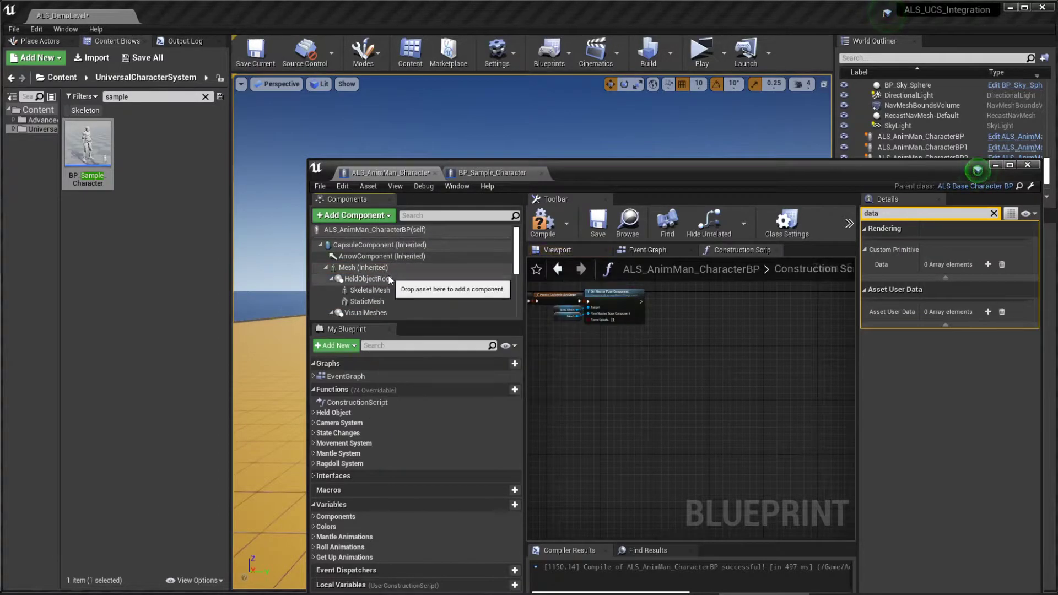
Set the pasted SK components' location and rotation values to 0
click(994, 213)
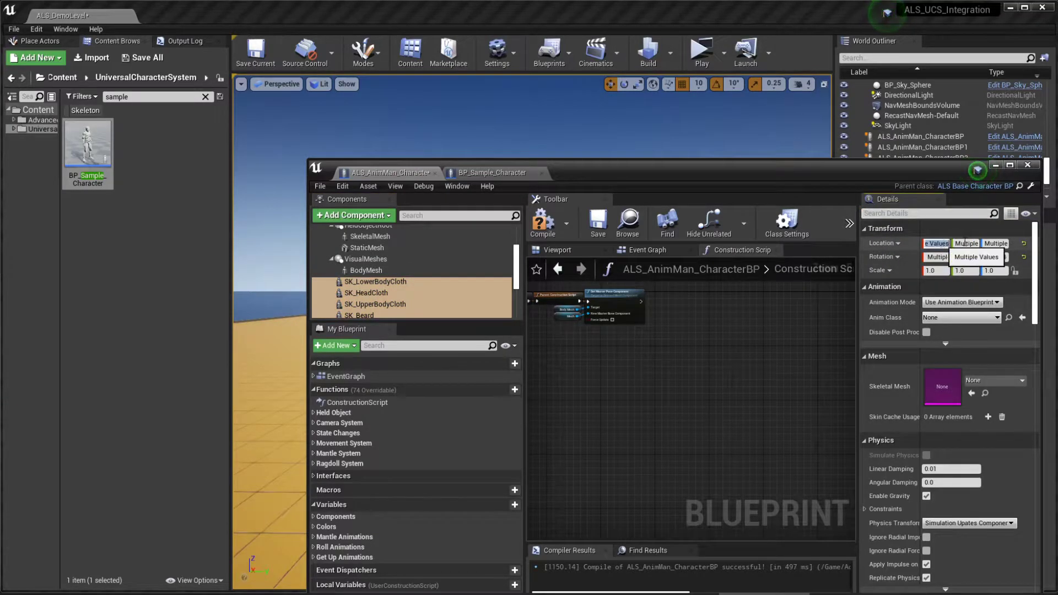
text(0)
key(Tab)
text(0)
key(Return)
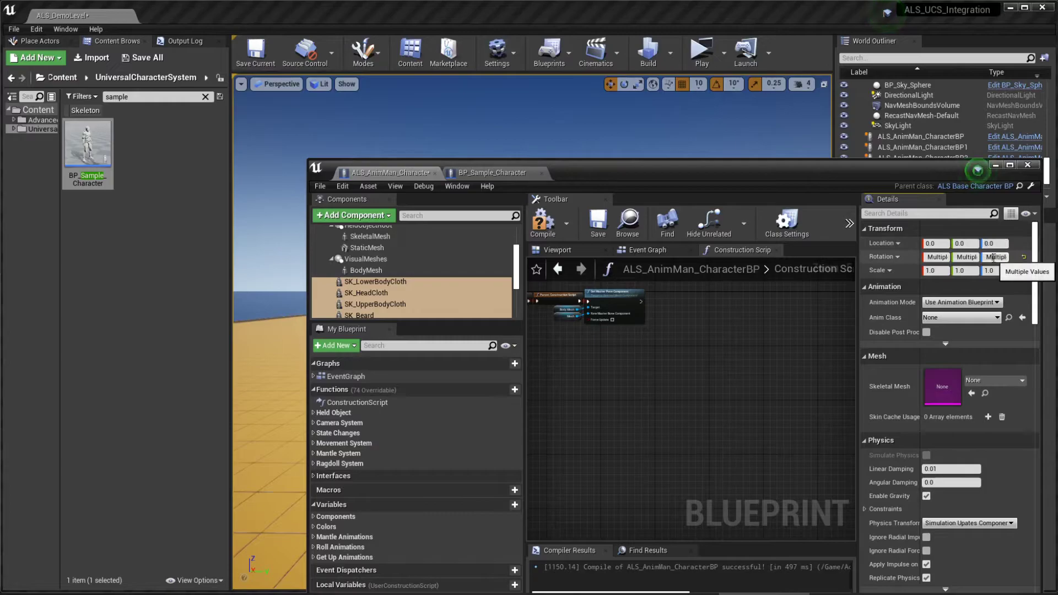
click(989, 257)
text(0)
key(Return)
click(937, 257)
Copy BP_Sample_Character's construction script nodes into ALS_AnimMan_CharacterBP and wire them into the config node
click(498, 173)
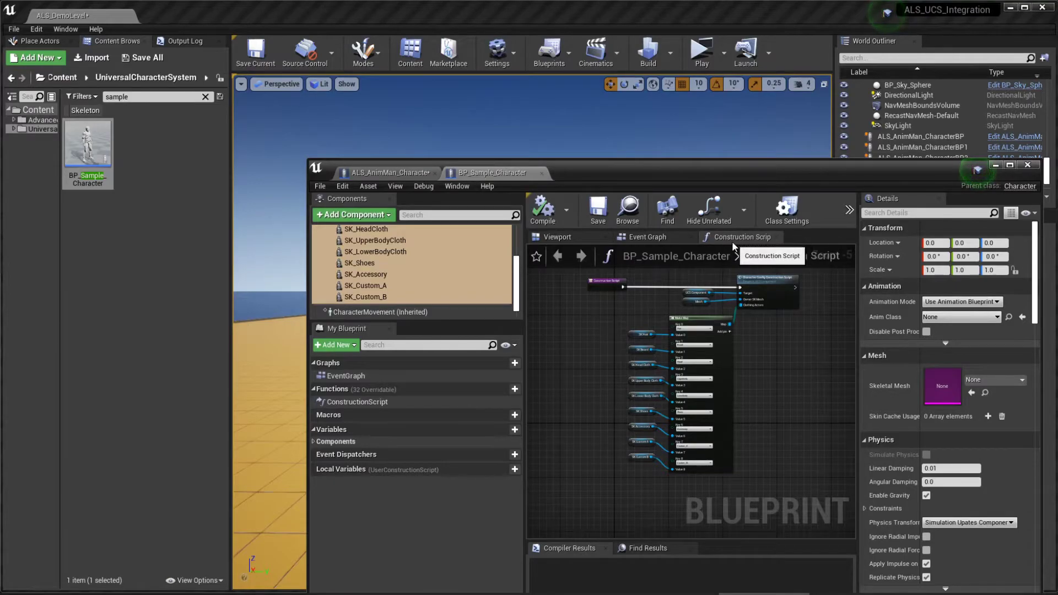
drag(637, 269, 774, 458)
click(397, 175)
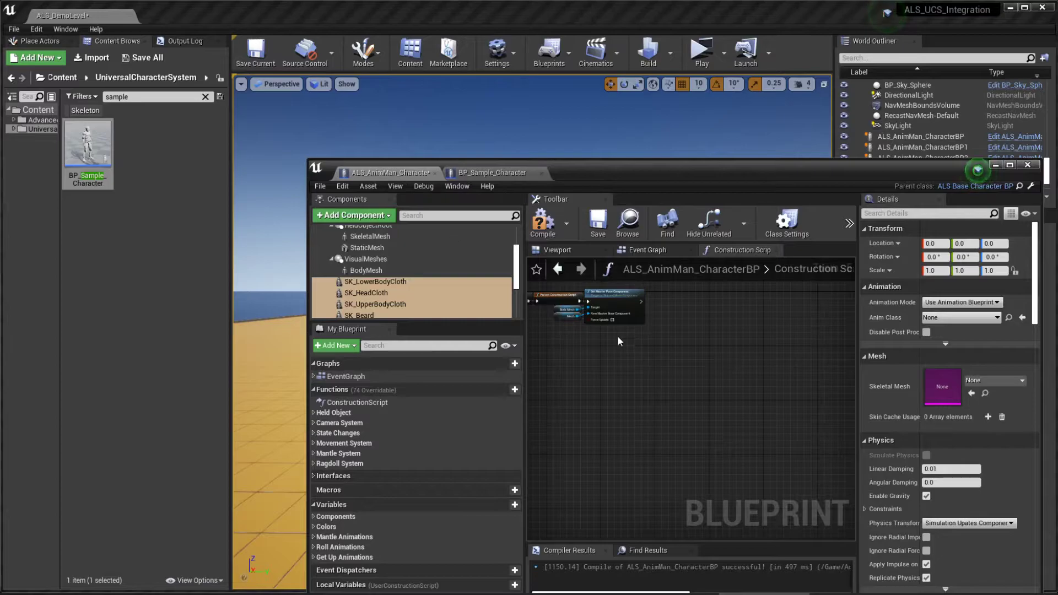
key(ctrl+v)
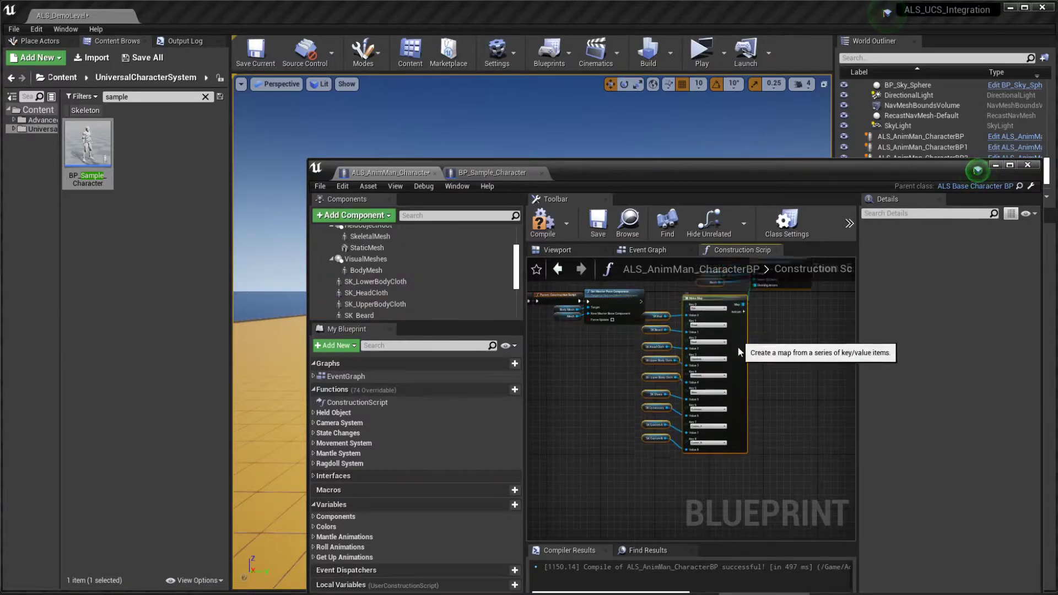
drag(727, 299, 723, 347)
drag(750, 303, 643, 300)
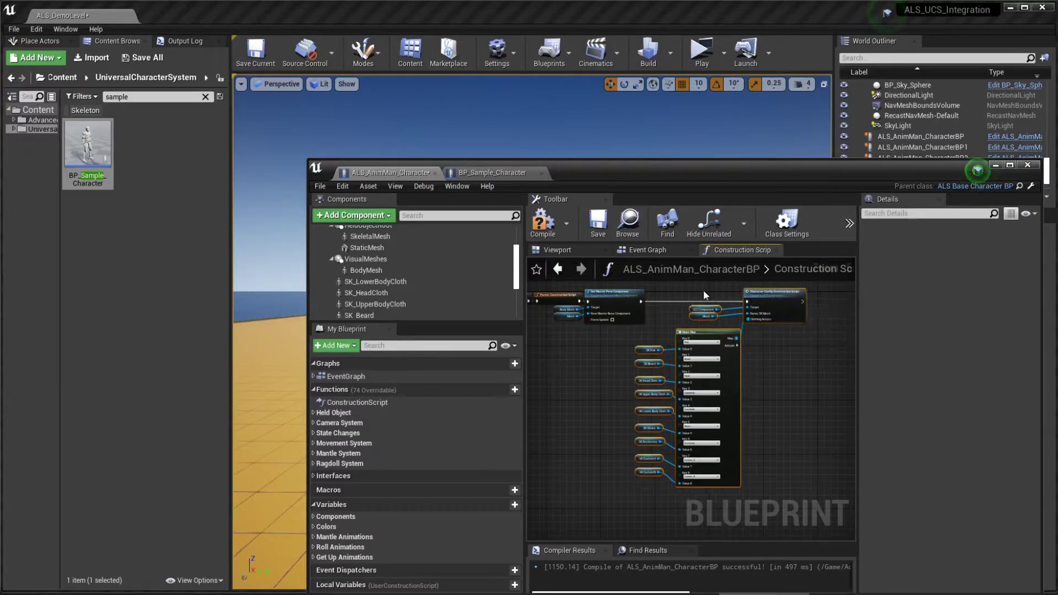
Check the Mesh component's Physics Asset setting, then compile and save the Blueprint
scroll(436, 302, up, 3)
click(356, 268)
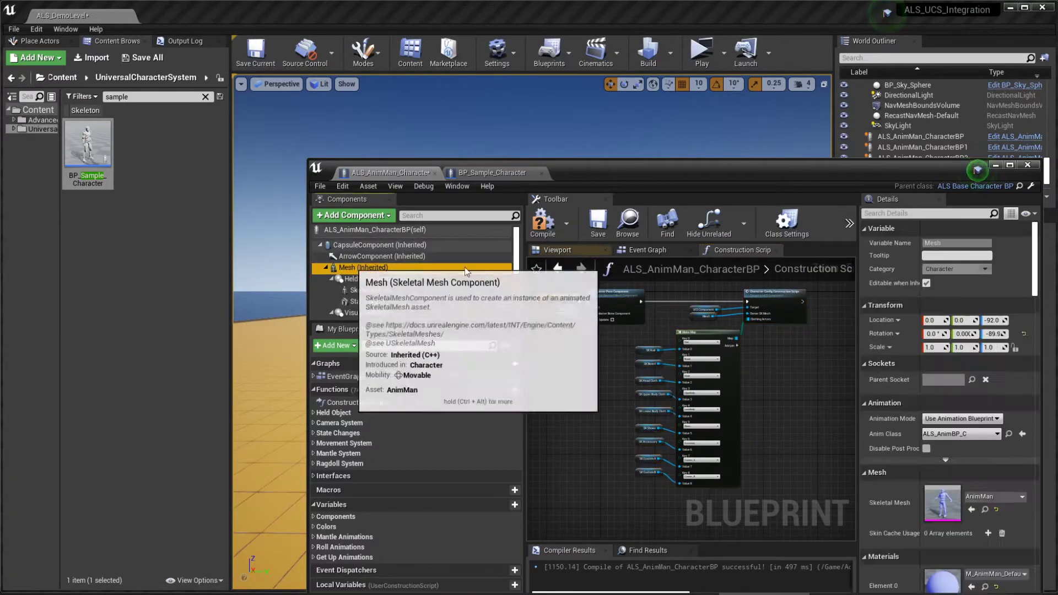
click(902, 213)
text(phy)
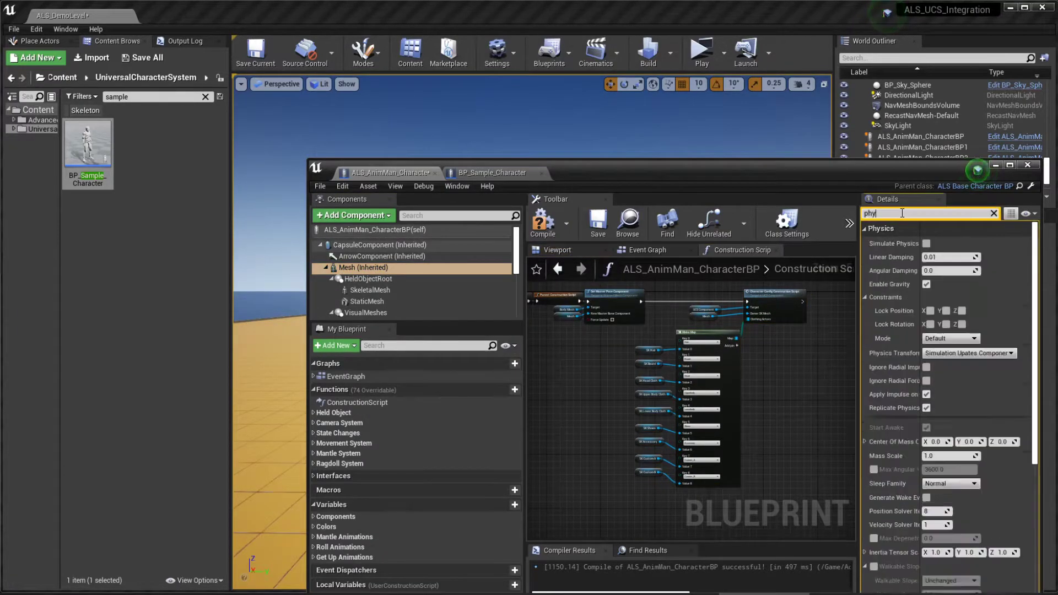
text(sics asset)
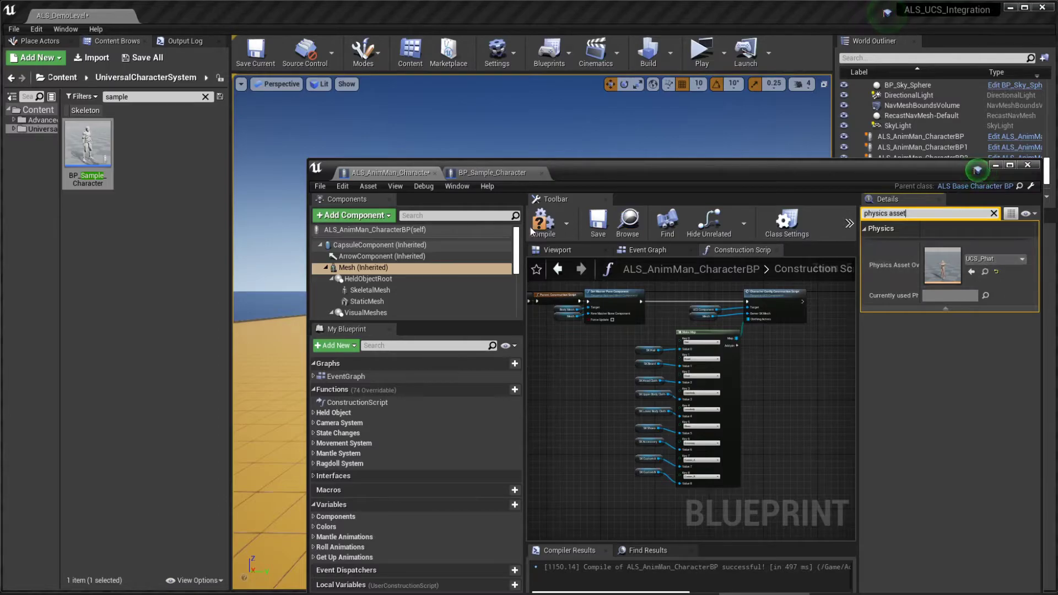
click(547, 226)
click(598, 225)
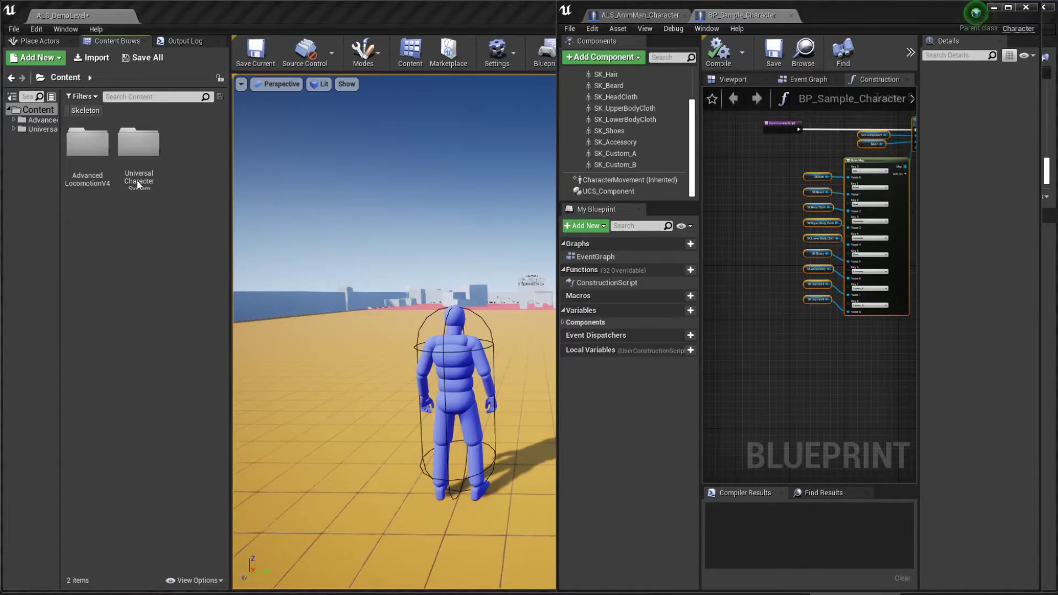
Filter to skeletons, open ALS_Mannequin_Skeleton and ALS_Mannequin_Skeleton_BackUp, and float the backup editor
click(85, 110)
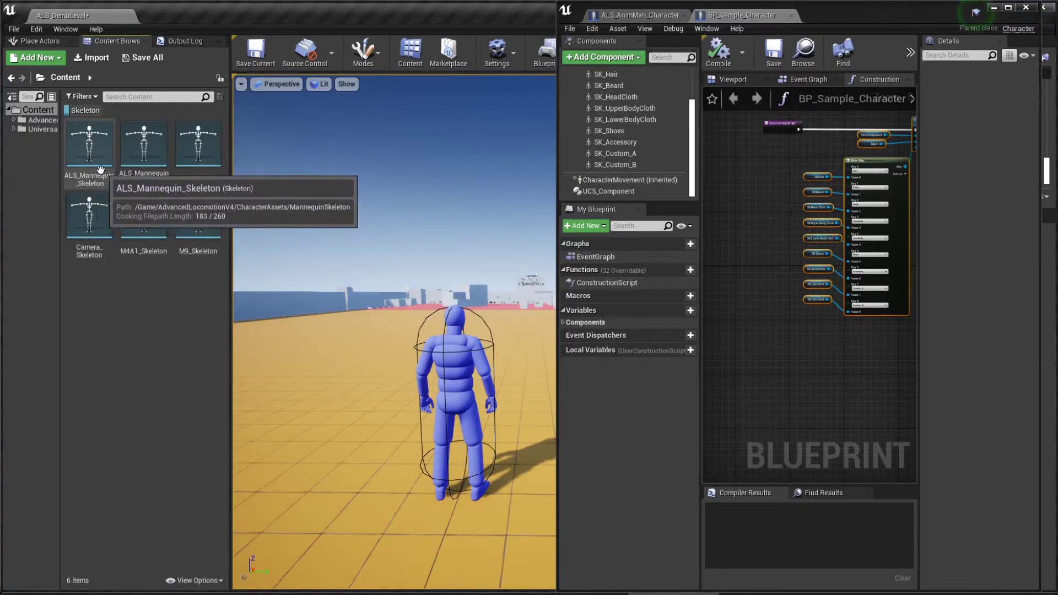
click(77, 172)
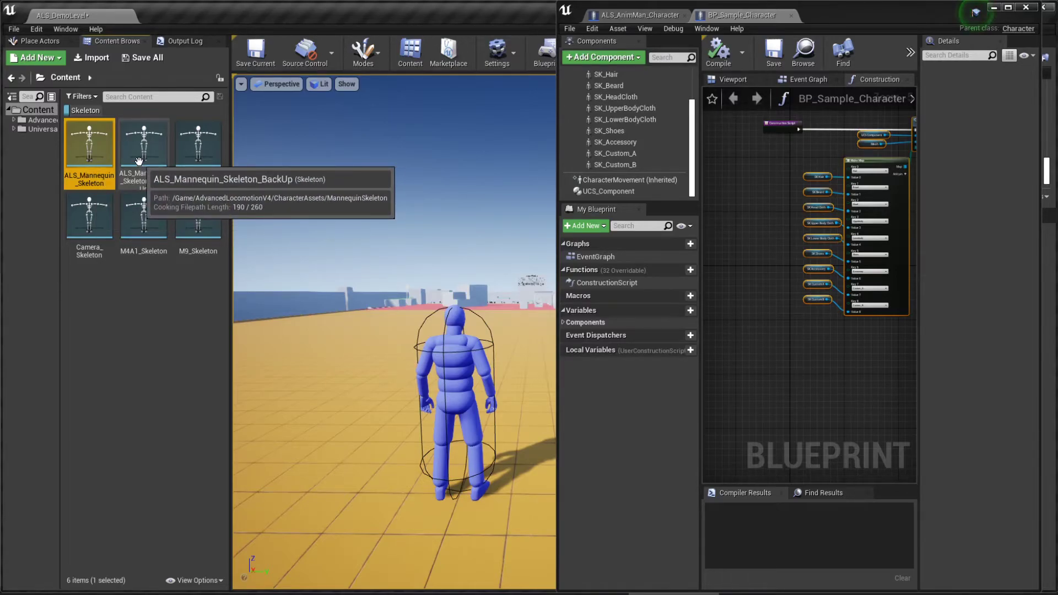
double_click(138, 157)
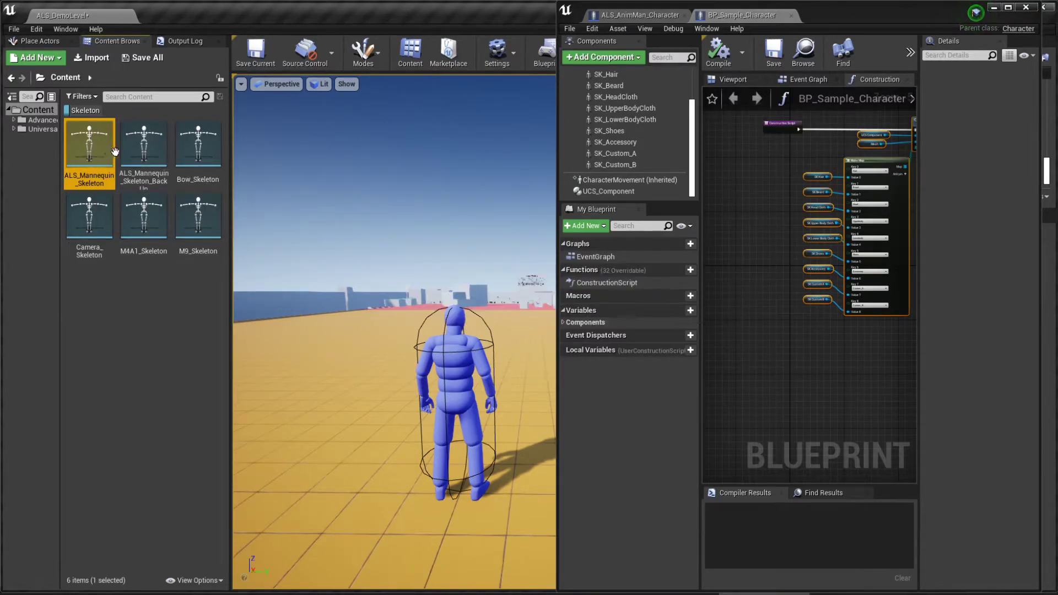
double_click(137, 150)
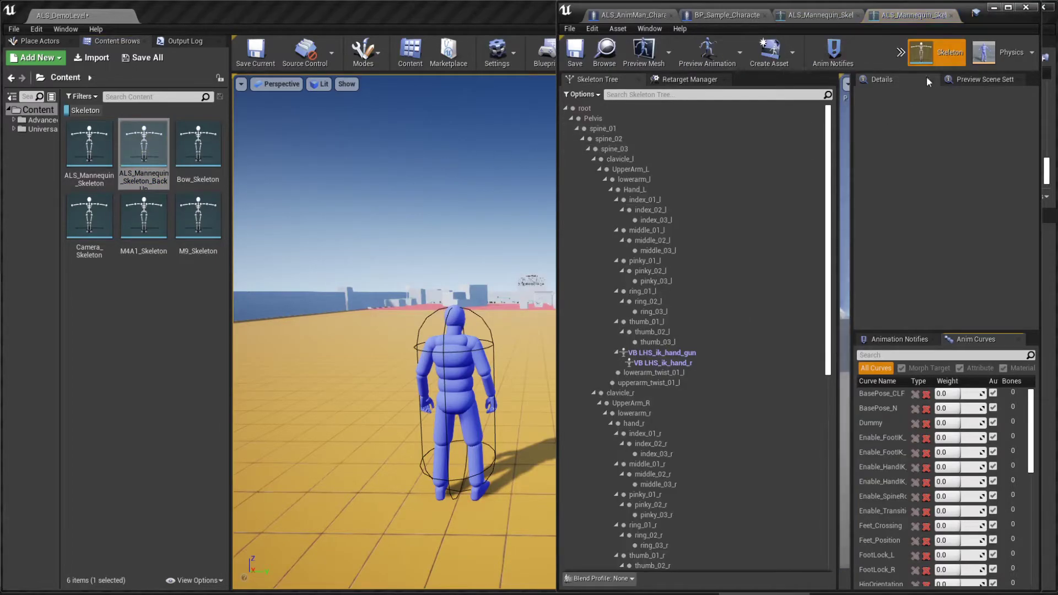
drag(912, 16, 248, 87)
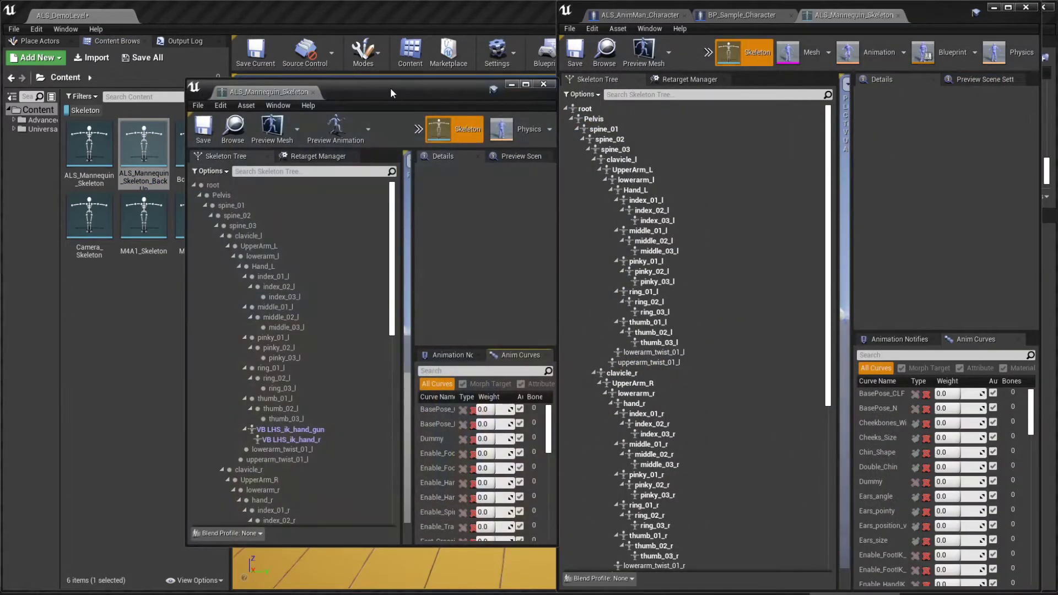
drag(391, 89, 446, 21)
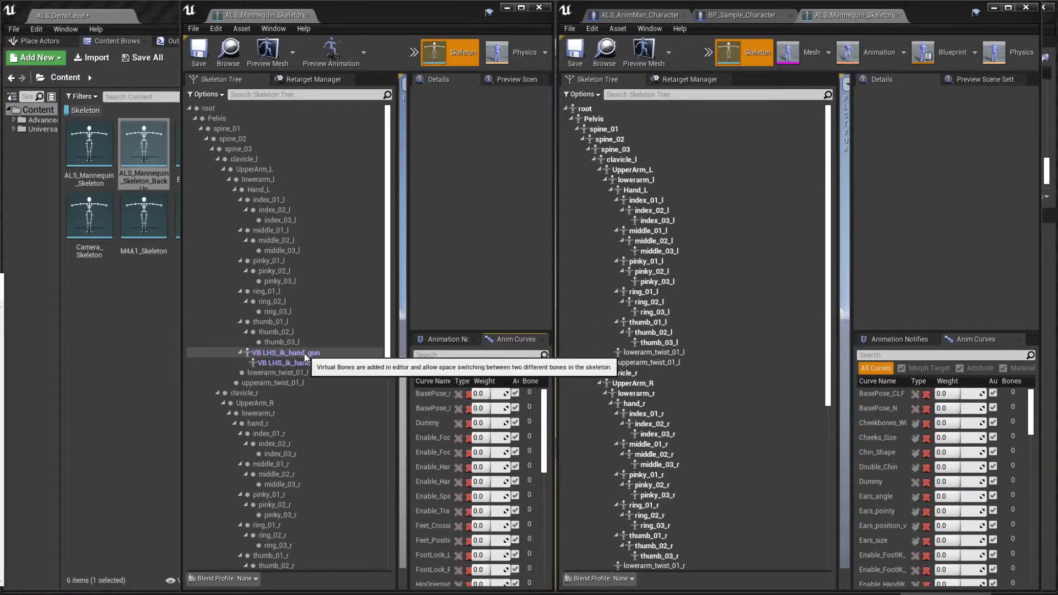
Add a Hand_l-to-ik_hand_gun virtual bone named LHS_ik_hand_gun, copying the backup's name
scroll(623, 337, down, 1)
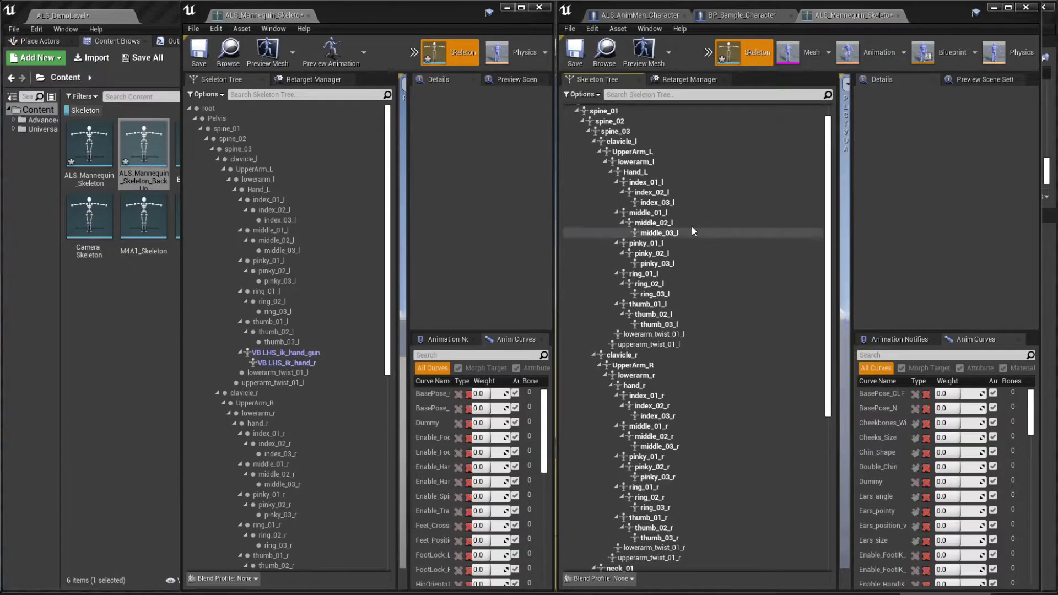
click(647, 173)
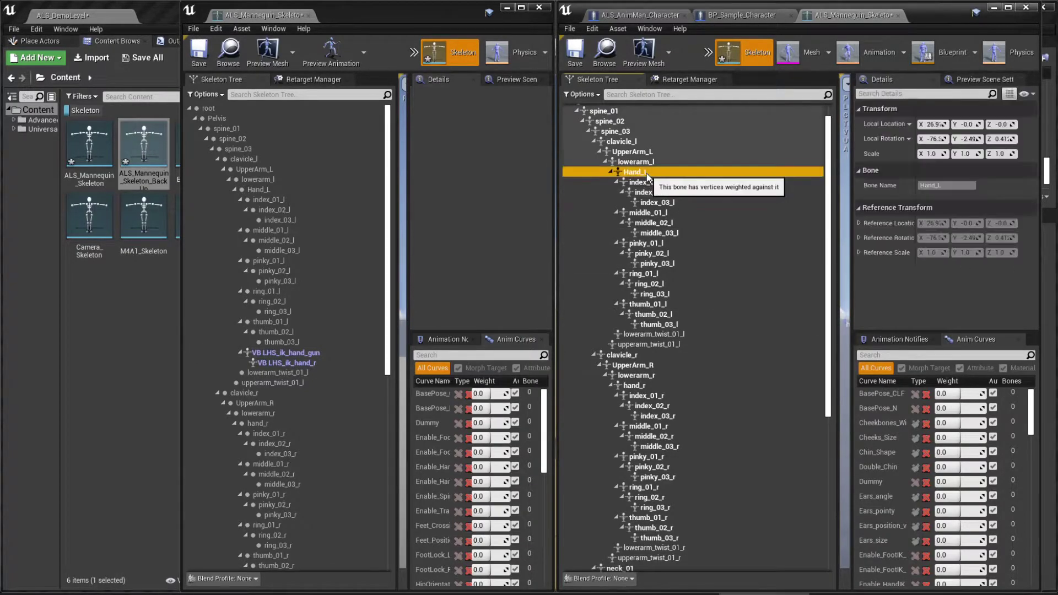
right_click(647, 173)
mouse_move(705, 251)
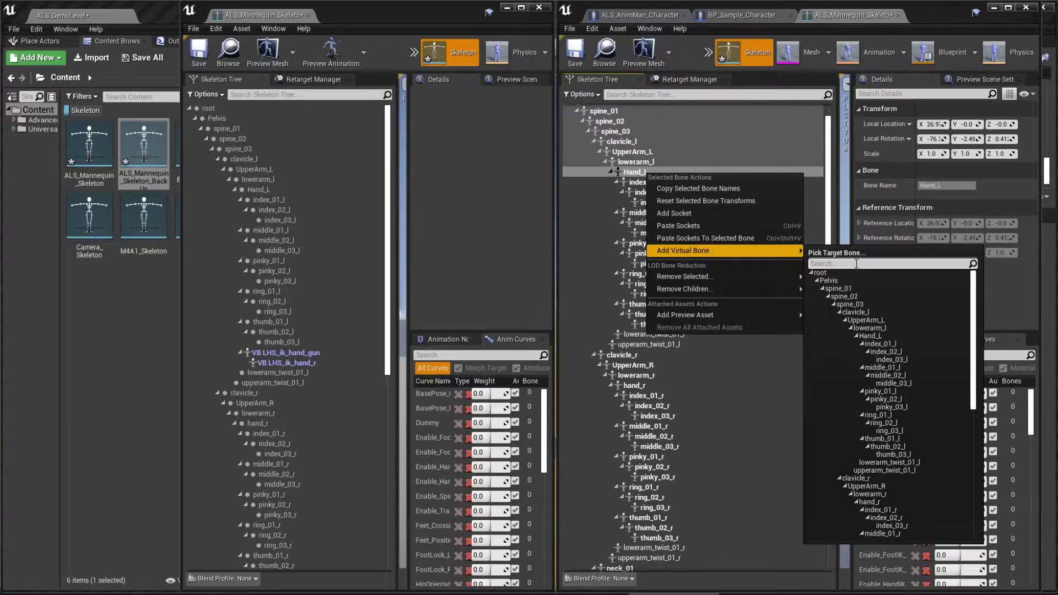
text(gun)
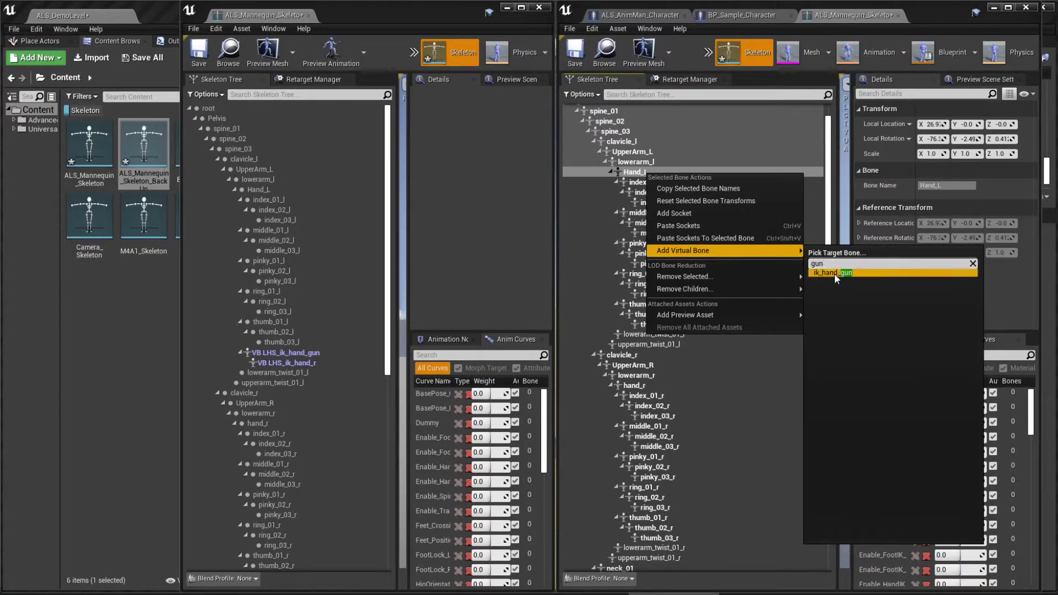
click(834, 273)
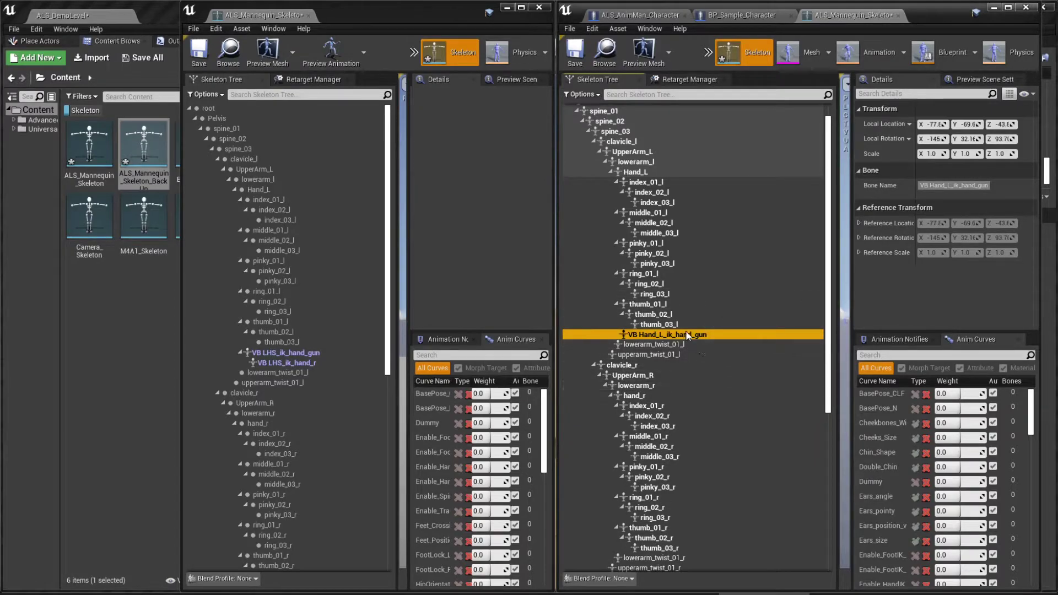
click(270, 353)
click(267, 353)
key(ctrl+c)
double_click(681, 334)
key(ctrl+v)
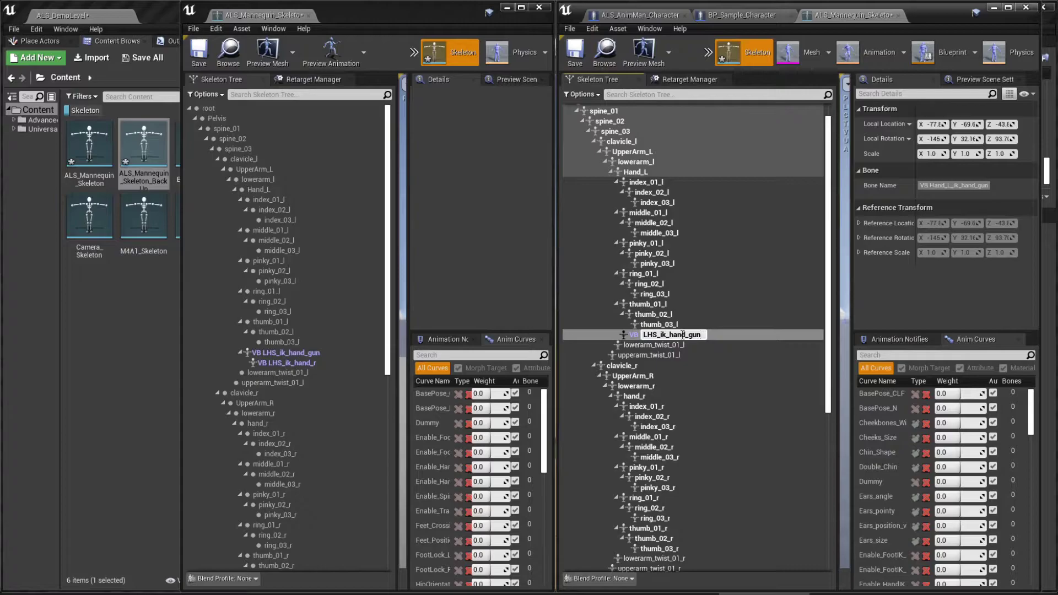
key(Return)
Add a child virtual bone to ik_hand_r under it, named LHS_ik_hand_r
right_click(656, 335)
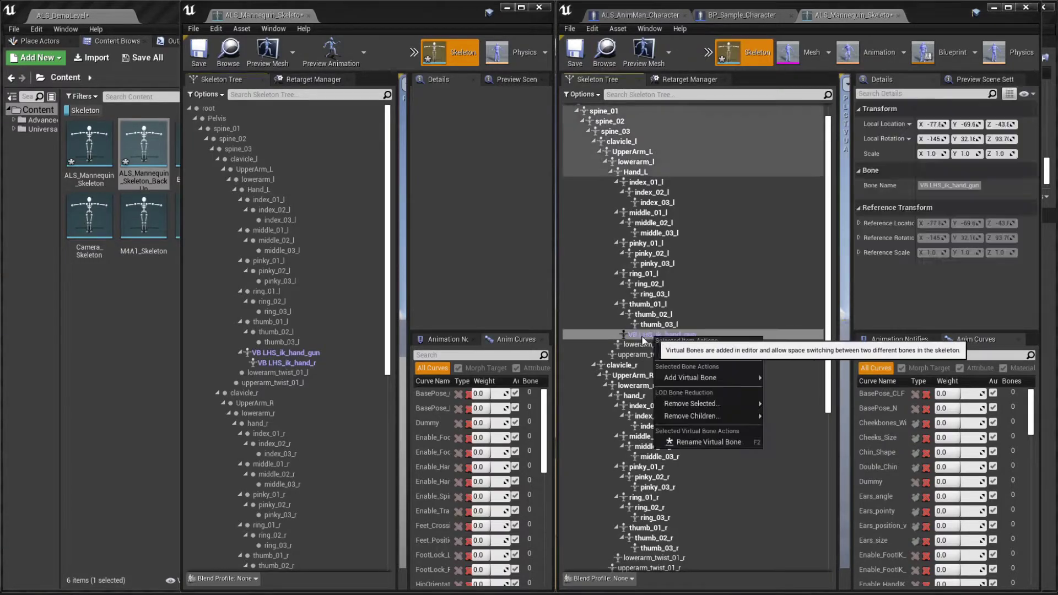
mouse_move(707, 380)
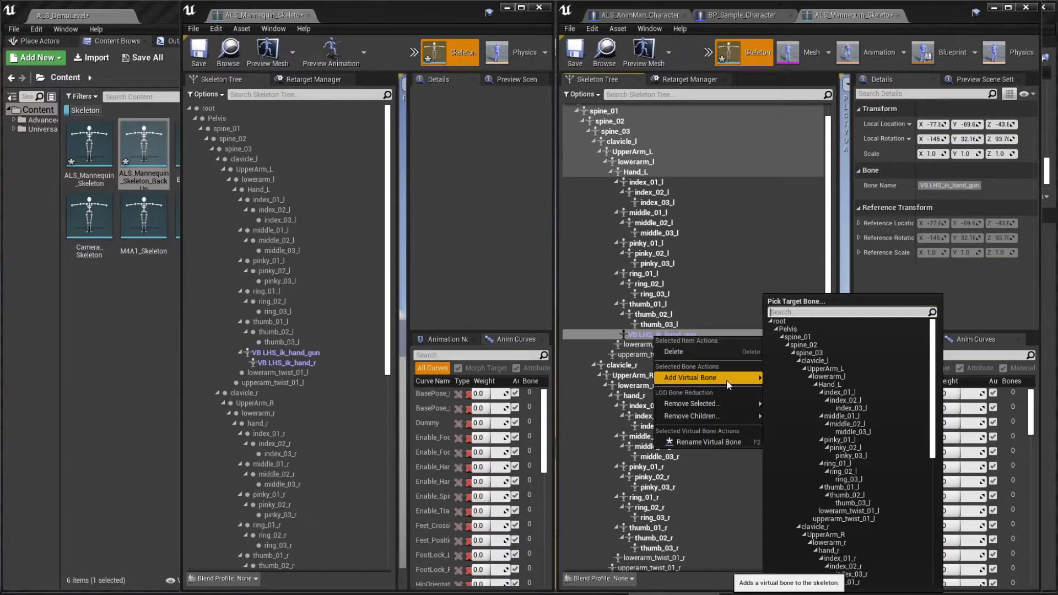
text(hand)
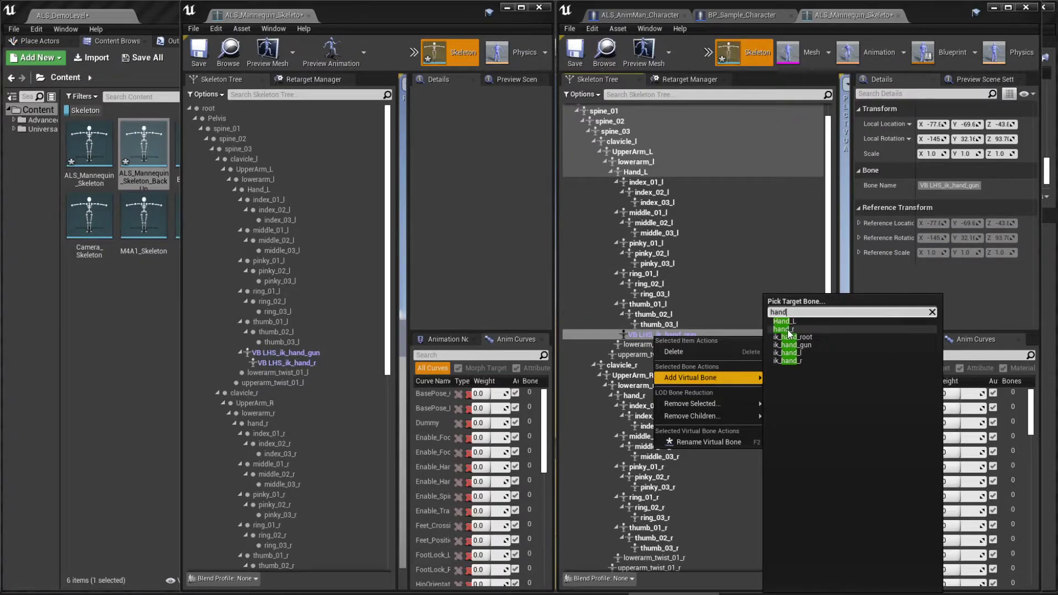
click(792, 362)
double_click(308, 362)
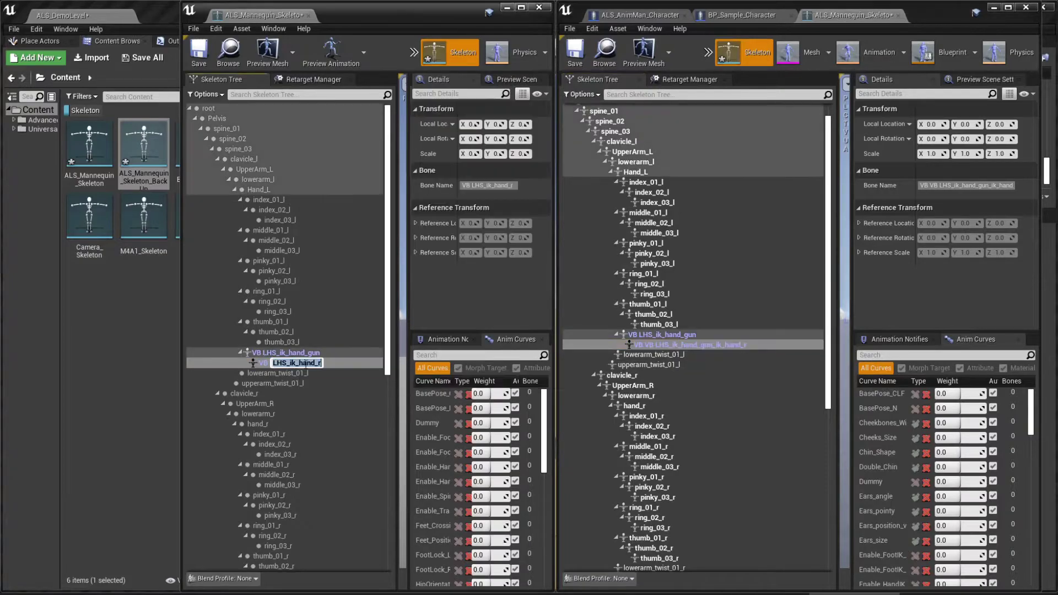
double_click(682, 345)
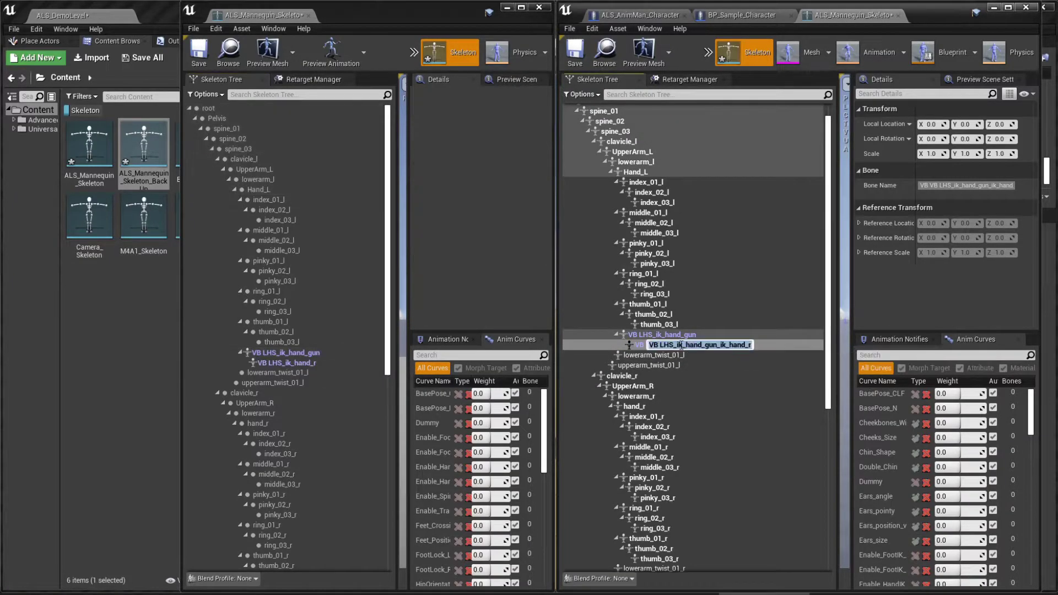
key(Return)
scroll(685, 341, down, 5)
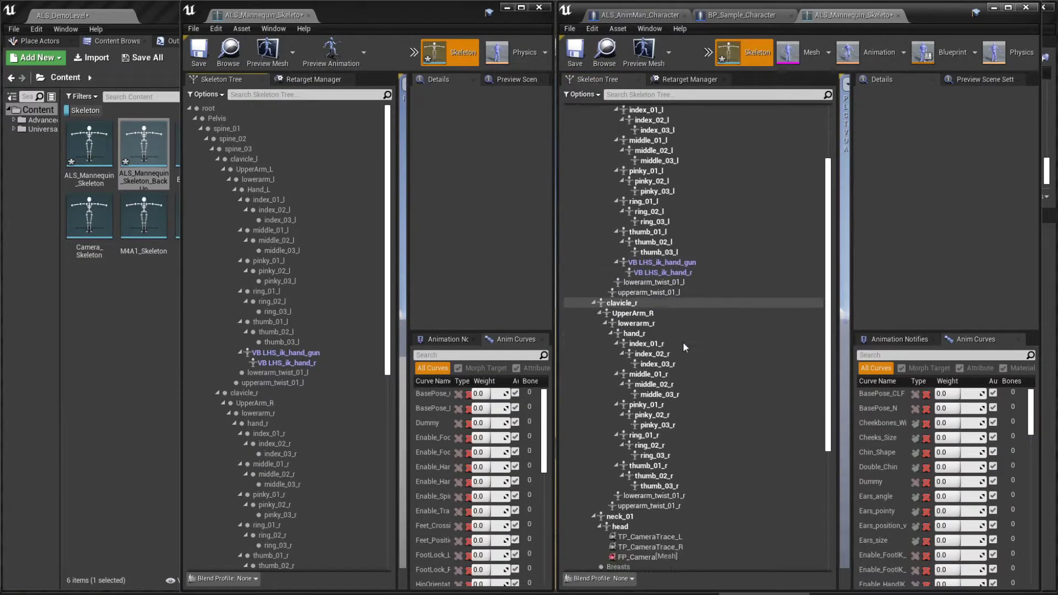
scroll(292, 326, down, 9)
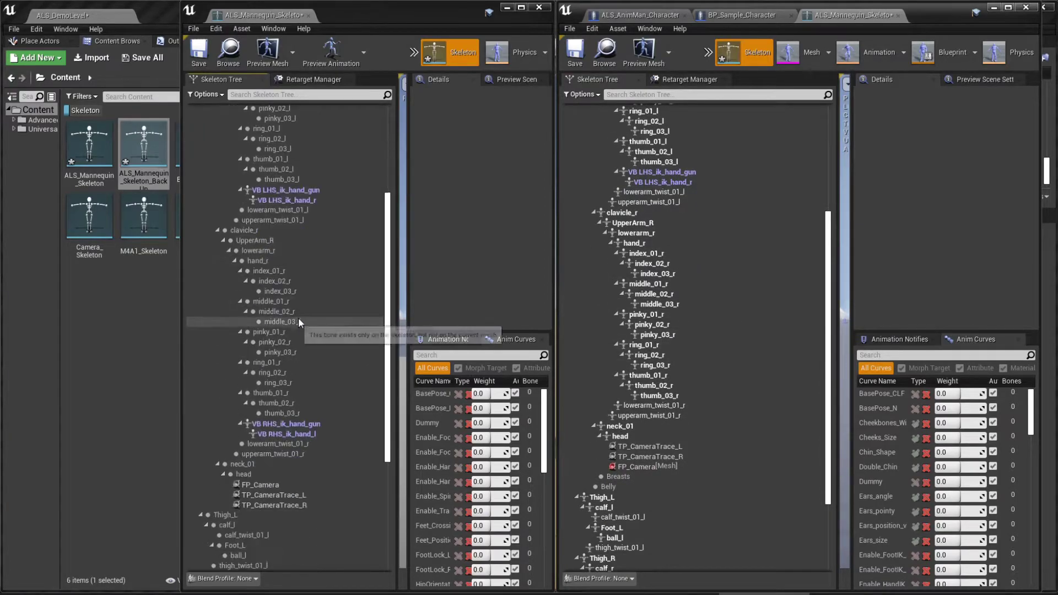
Add a hand_r-to-ik_hand_gun virtual bone and name it RHS_ik_hand_gun
click(361, 299)
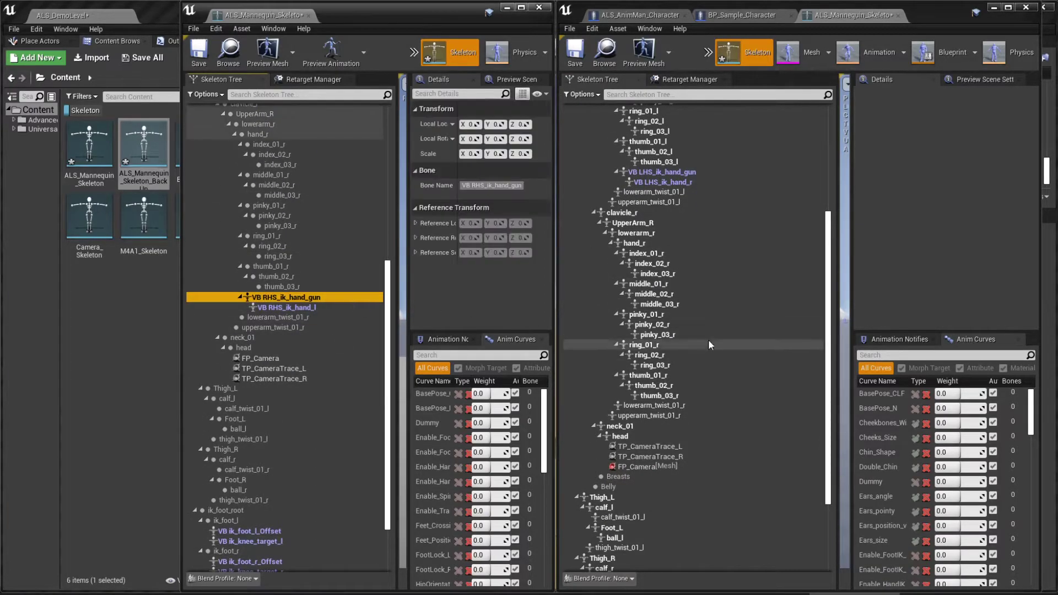
click(649, 241)
right_click(649, 241)
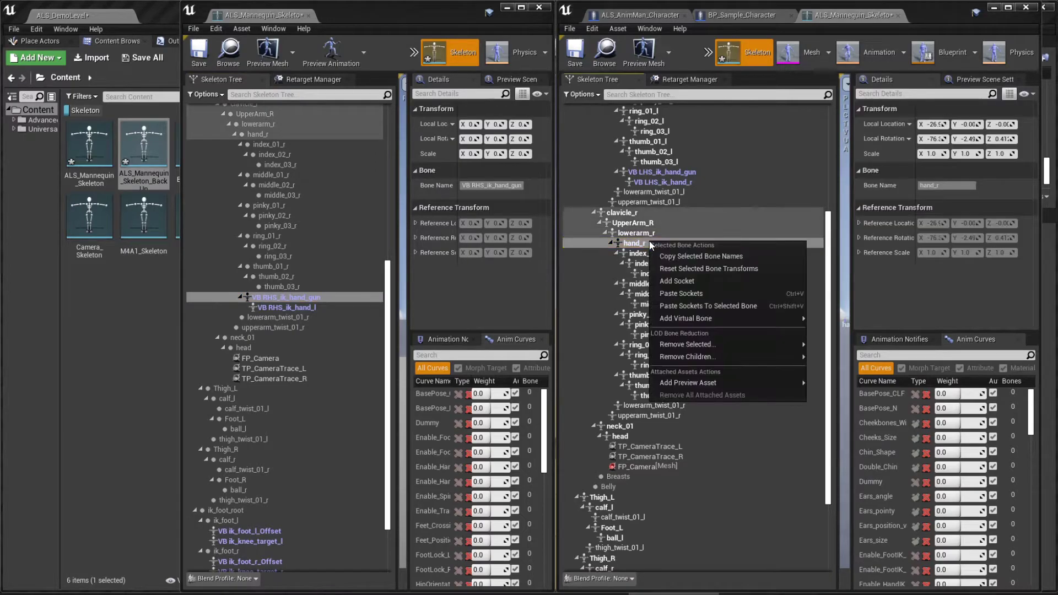
mouse_move(684, 319)
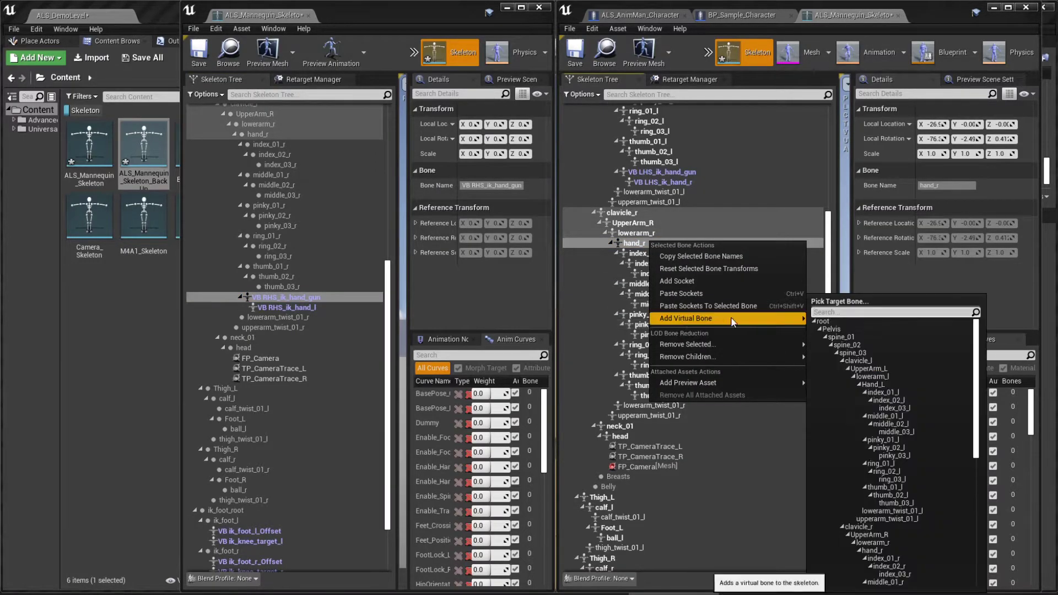
text(guns)
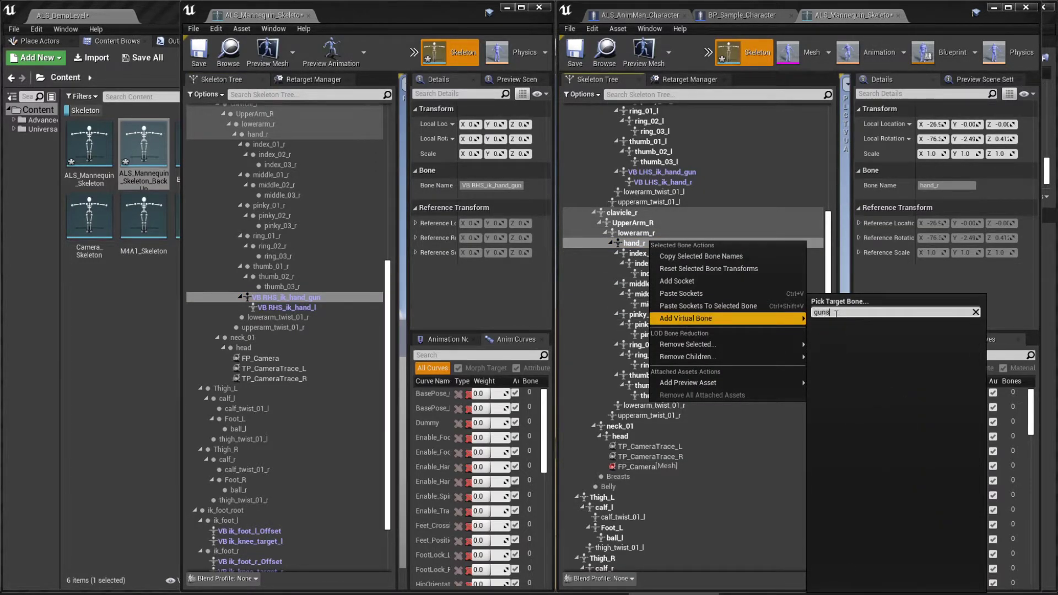
click(839, 321)
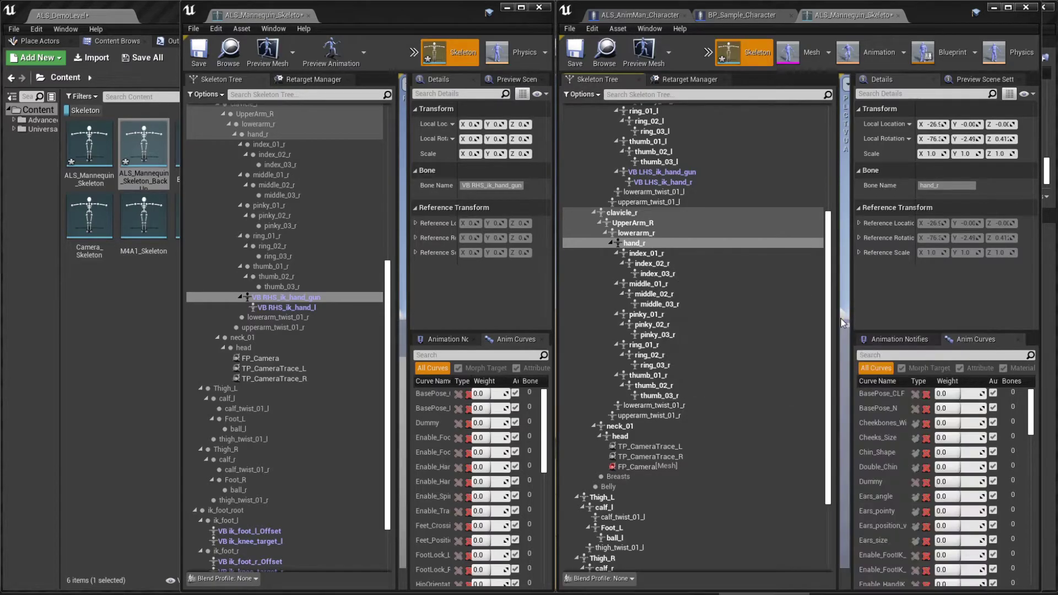
click(312, 297)
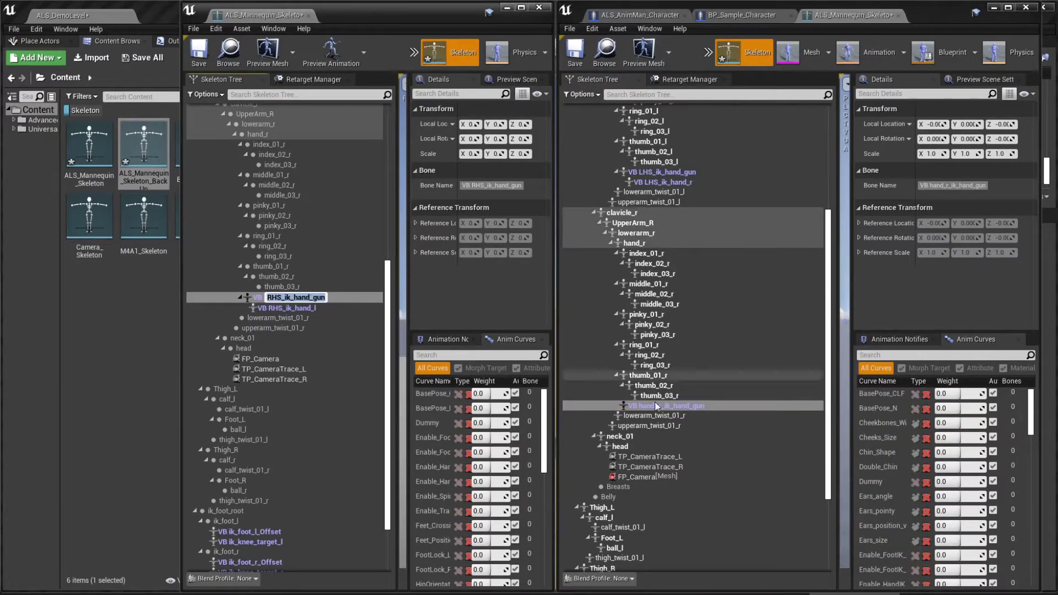
click(695, 405)
key(Return)
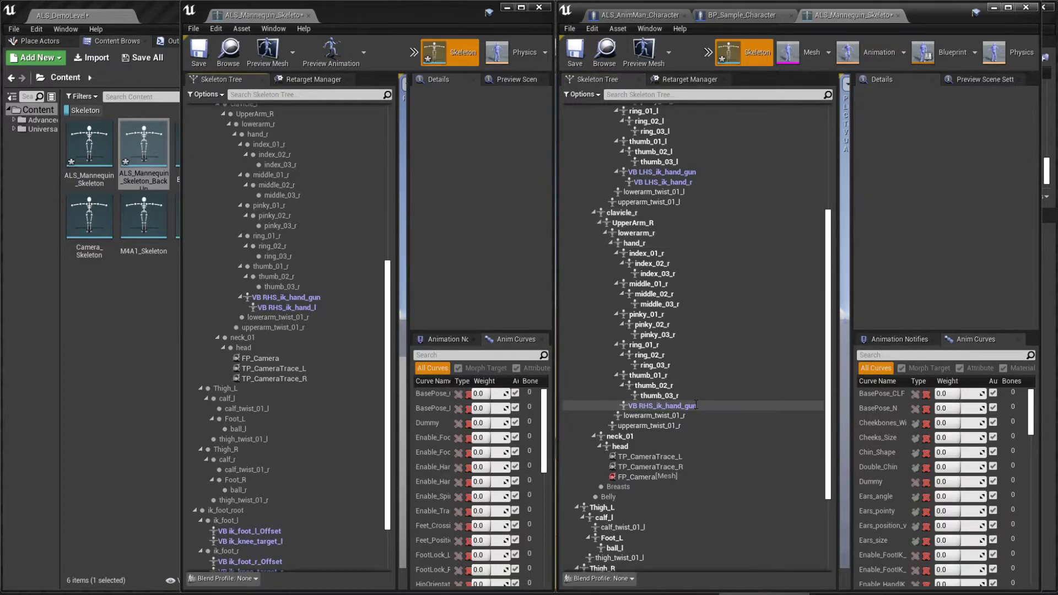
Add a child virtual bone to ik_hand_l under it, named RHS_ik_hand_l
right_click(671, 406)
mouse_move(730, 447)
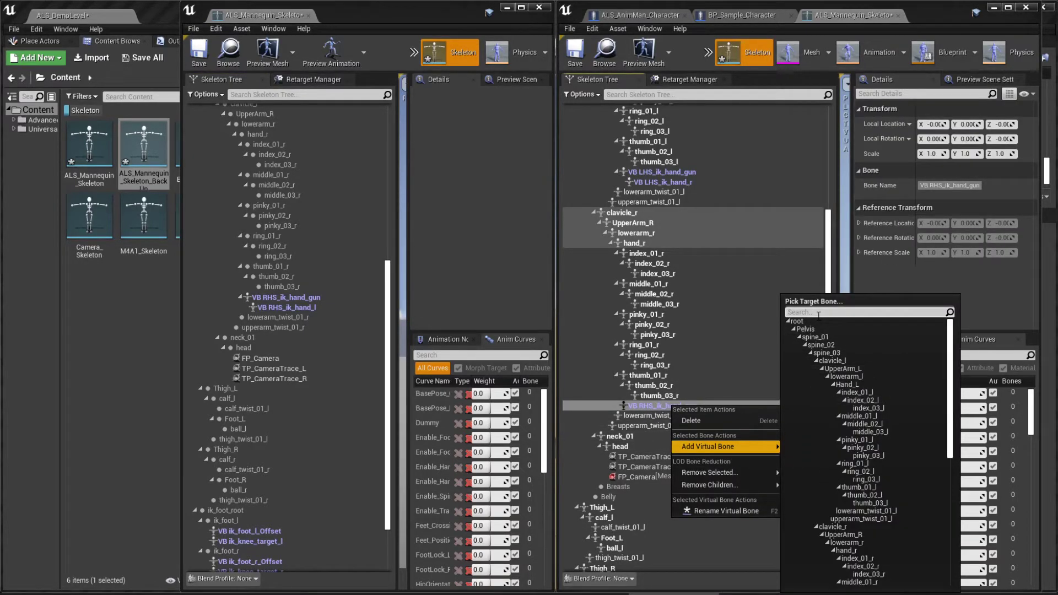
text(hand)
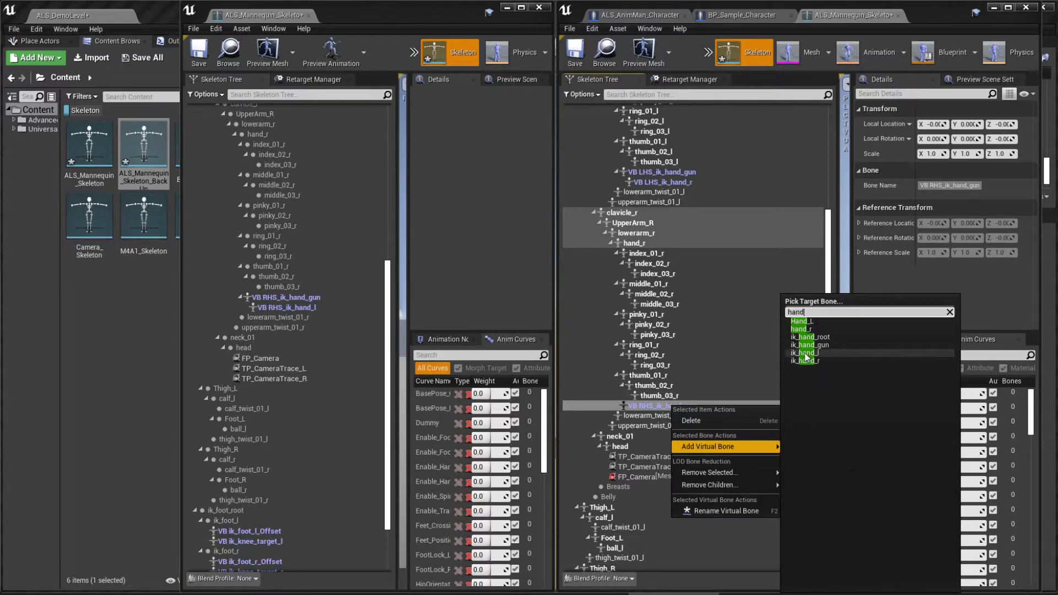
click(816, 356)
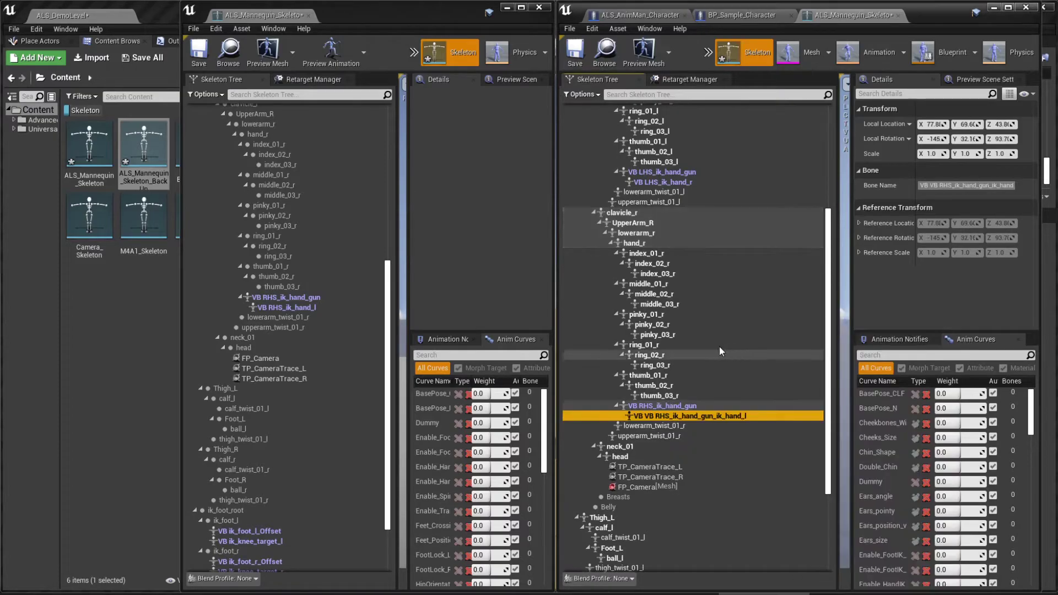
double_click(297, 308)
key(ctrl+c)
double_click(671, 416)
key(ctrl+v)
key(Return)
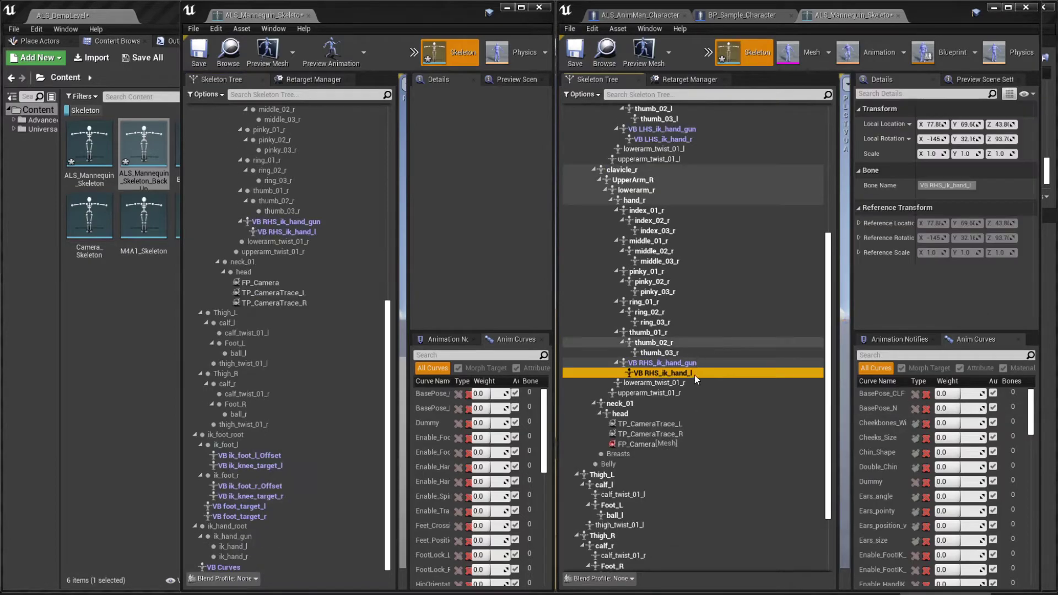
Add an ik_foot_l-to-Foot_L virtual bone named ik_foot_l_Offset
scroll(698, 380, down, 3)
scroll(698, 380, down, 1)
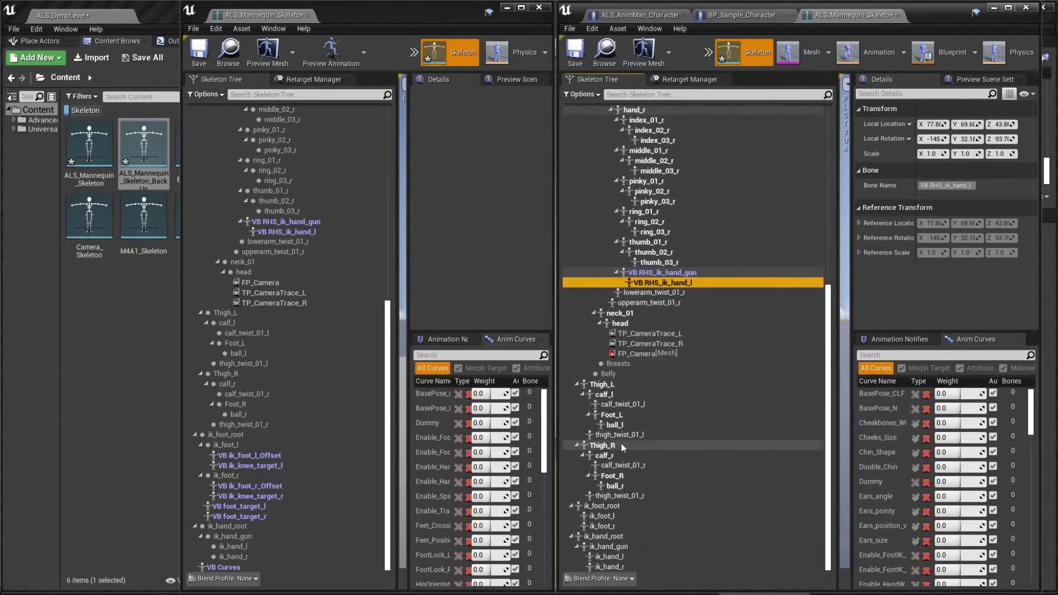
click(626, 516)
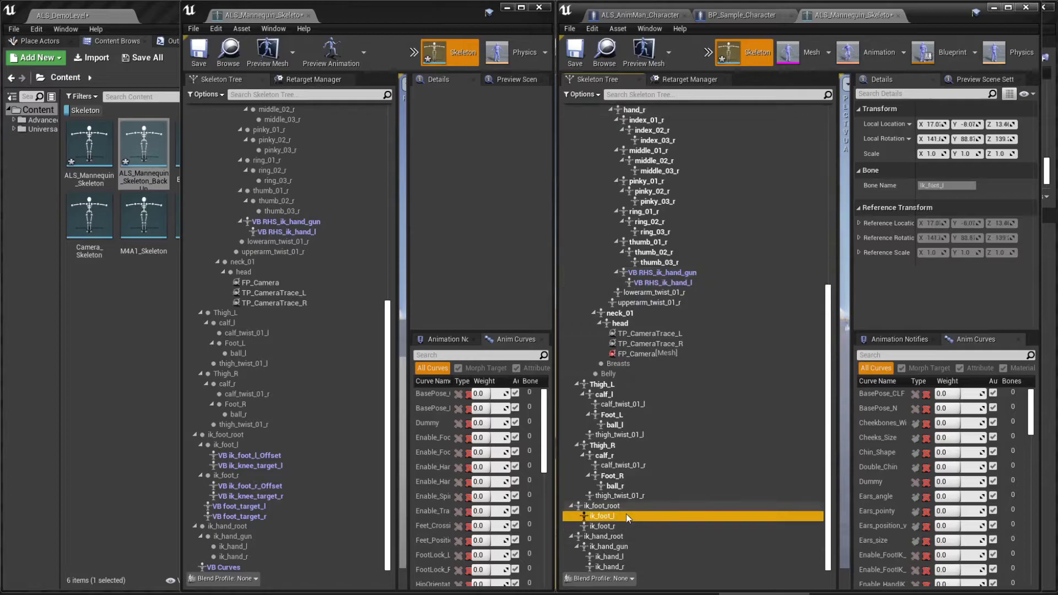
right_click(621, 518)
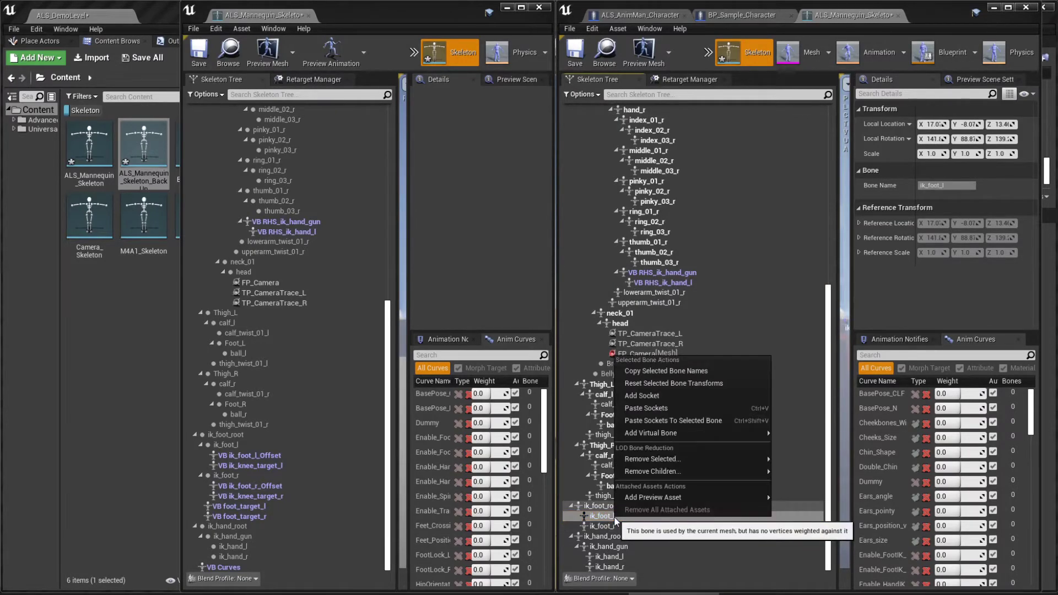
mouse_move(659, 437)
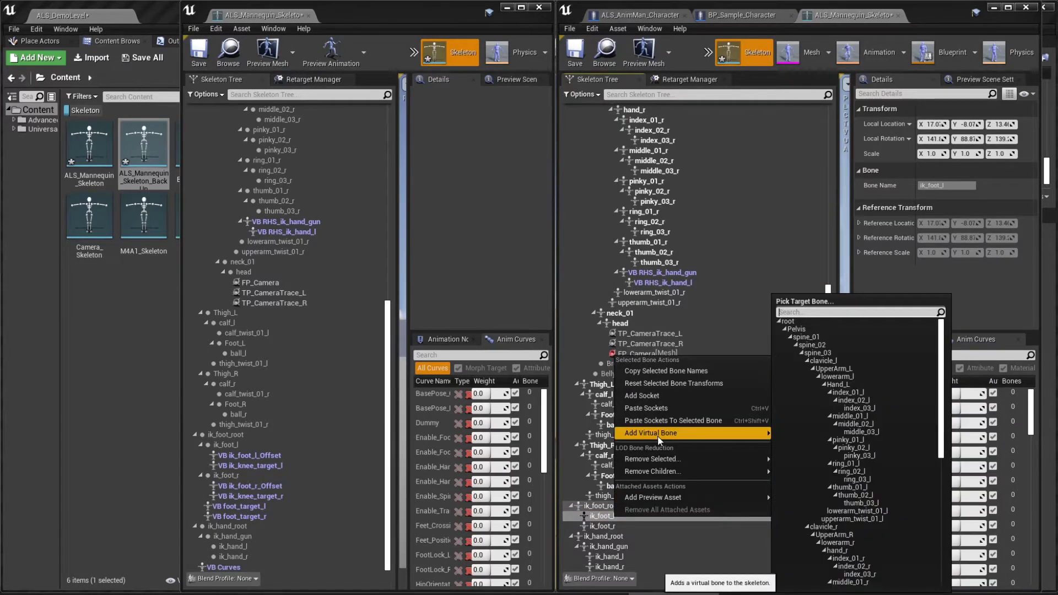
text(foot)
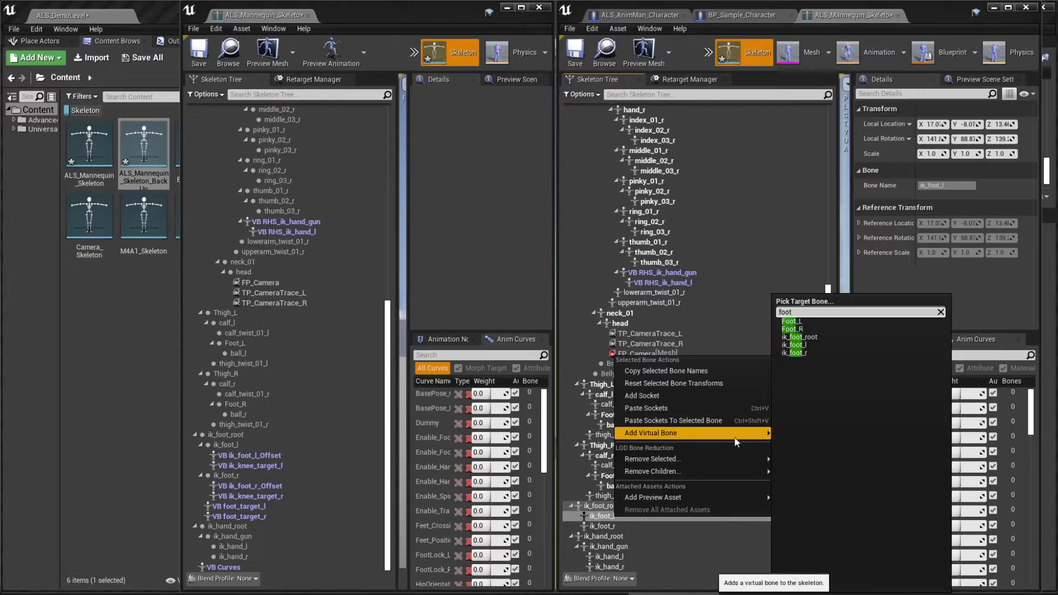
click(794, 322)
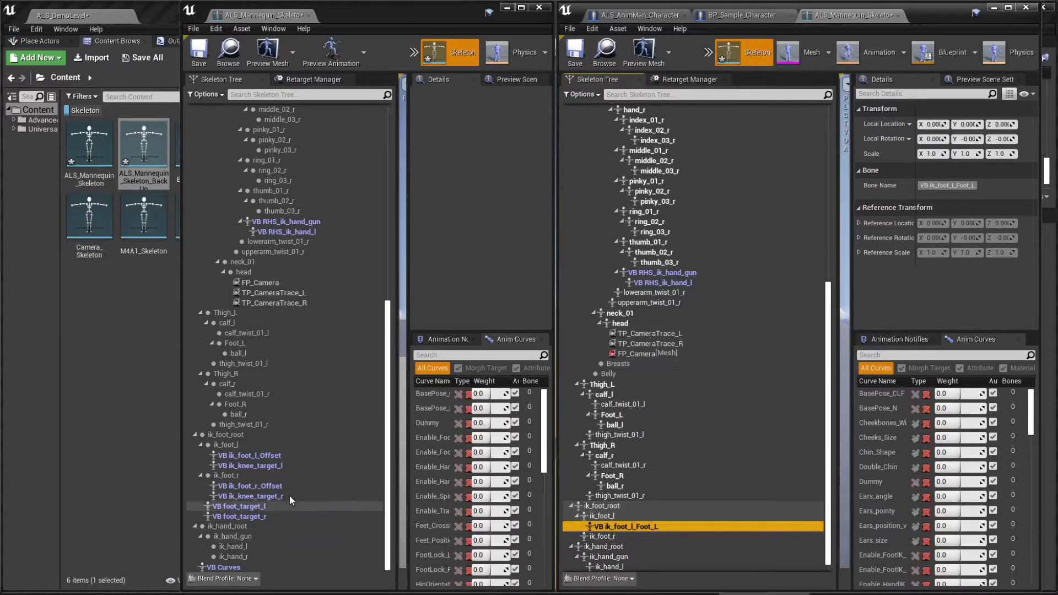
double_click(299, 456)
double_click(634, 527)
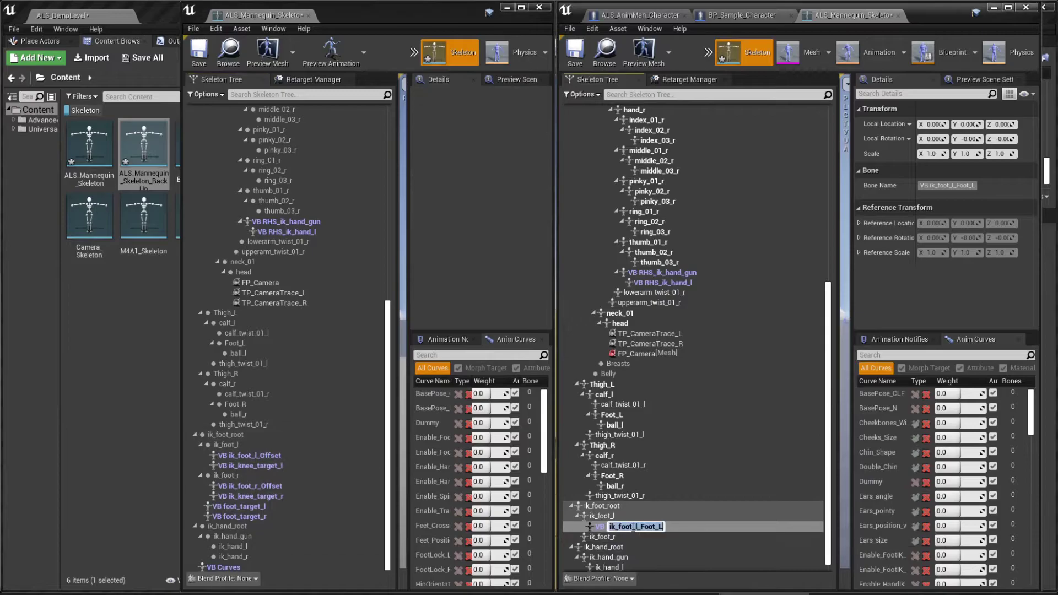
key(Return)
Add an ik_foot_l-to-calf_l virtual bone named ik_knee_target_l
click(637, 517)
right_click(637, 516)
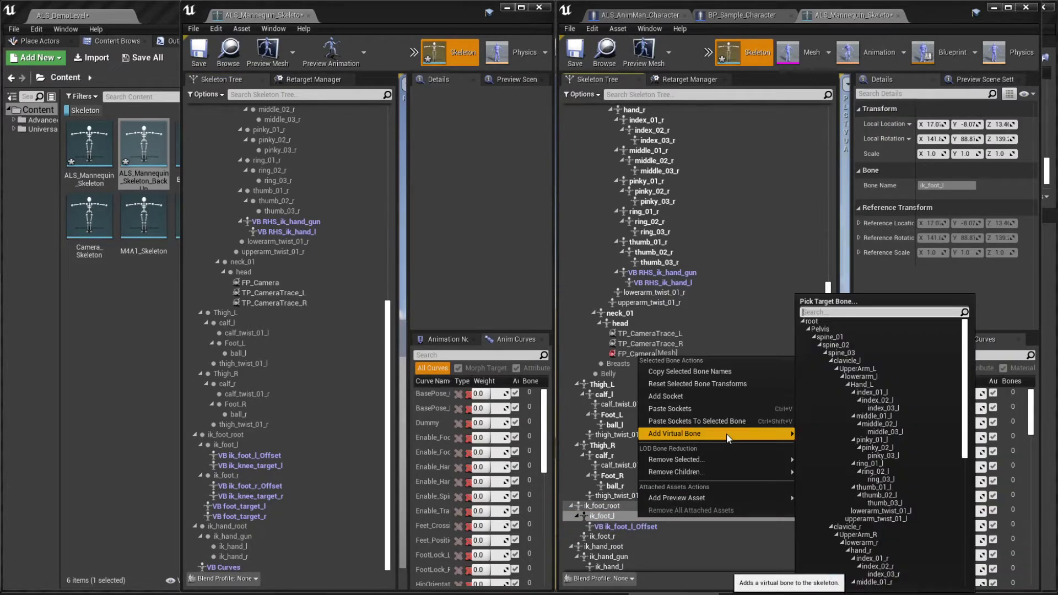
text(calf)
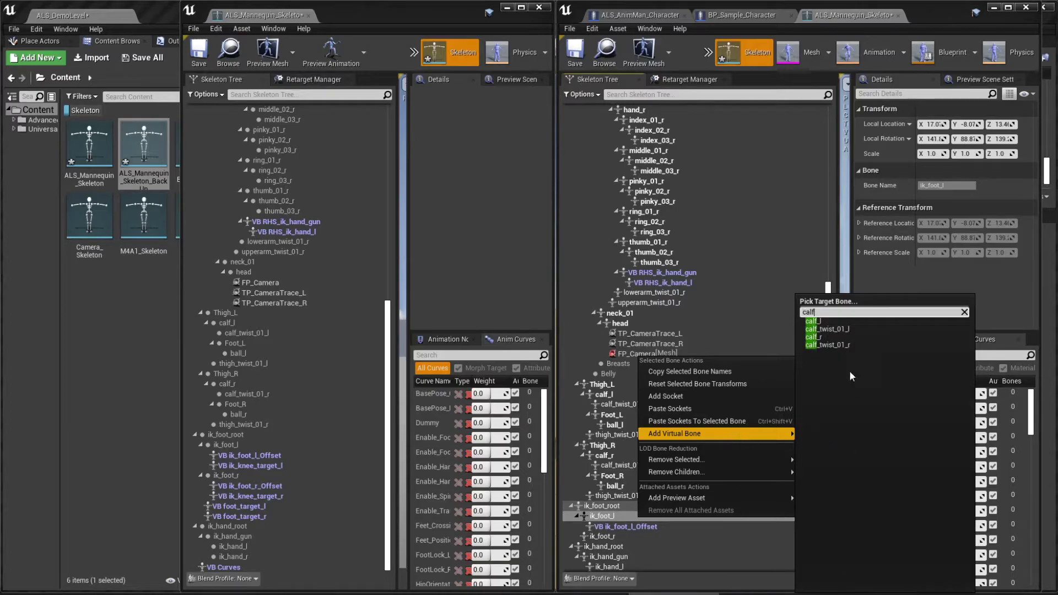
click(813, 322)
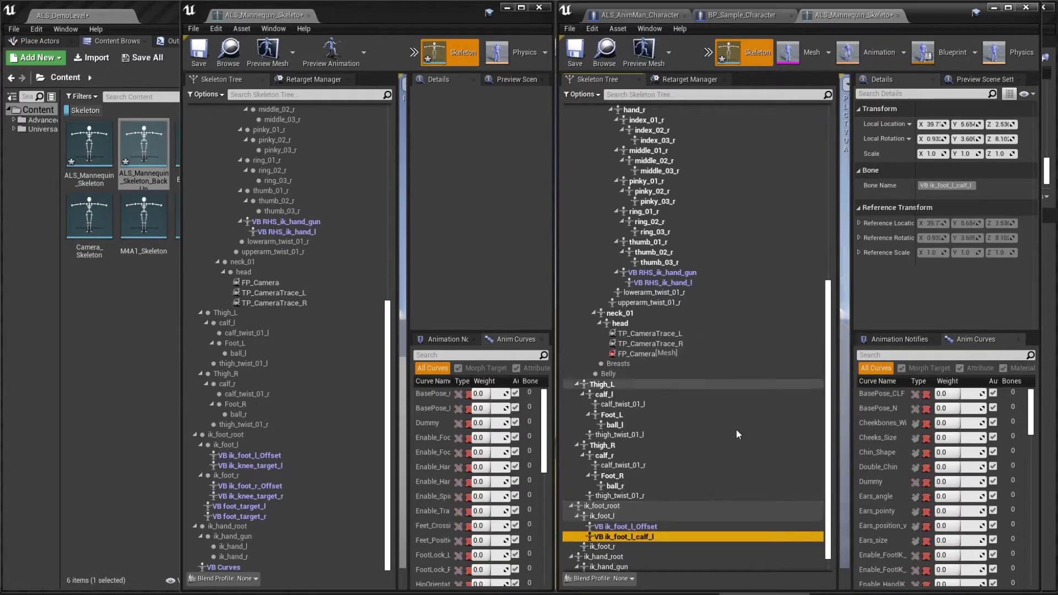
double_click(276, 466)
double_click(634, 537)
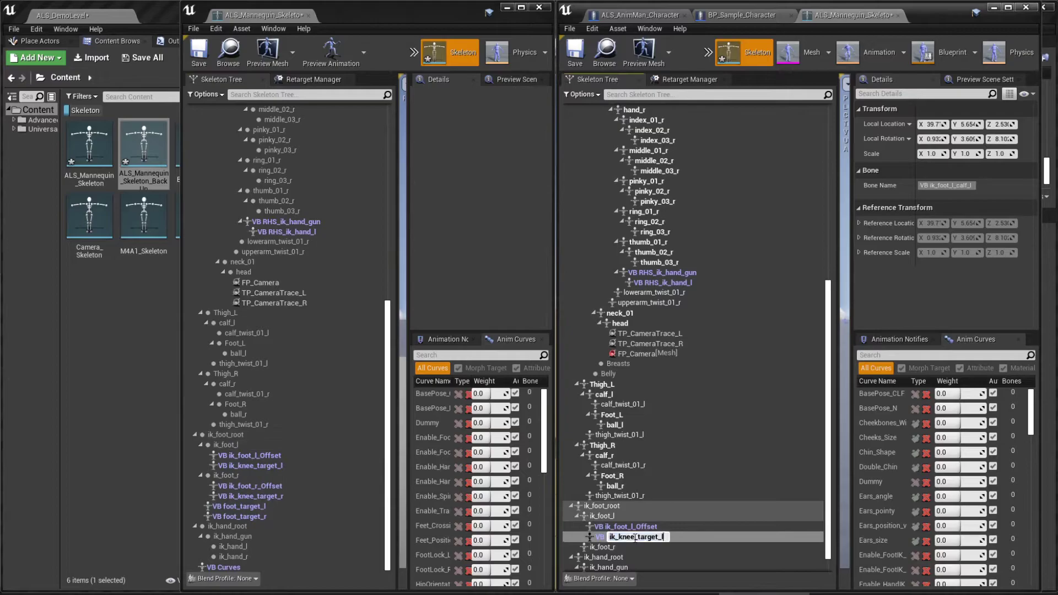
key(ctrl+v)
key(Return)
Add an ik_foot_r-to-Foot_R virtual bone named ik_foot_r_Offset
click(645, 530)
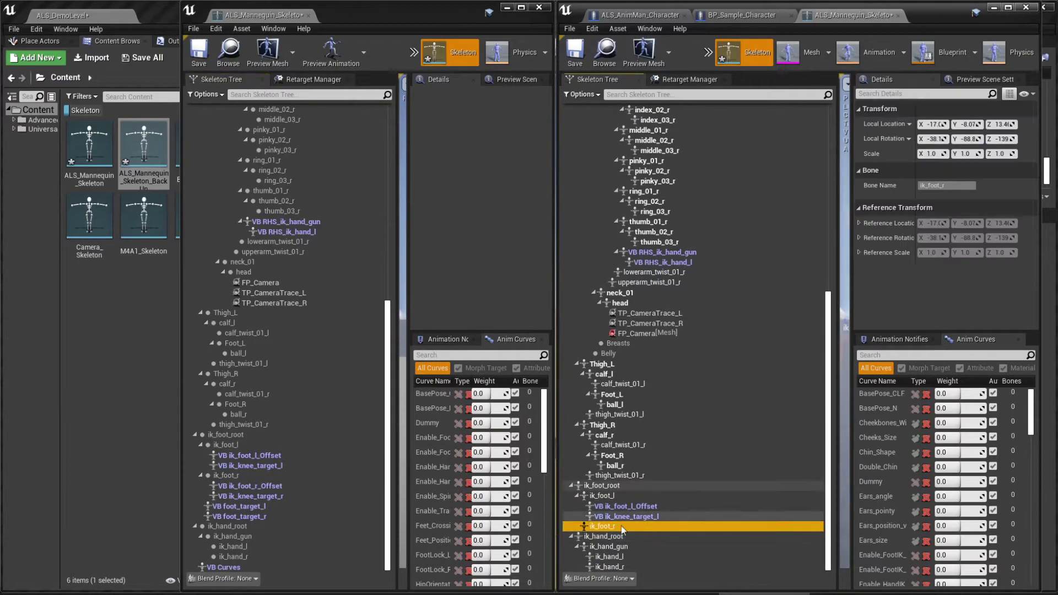
right_click(642, 529)
mouse_move(742, 447)
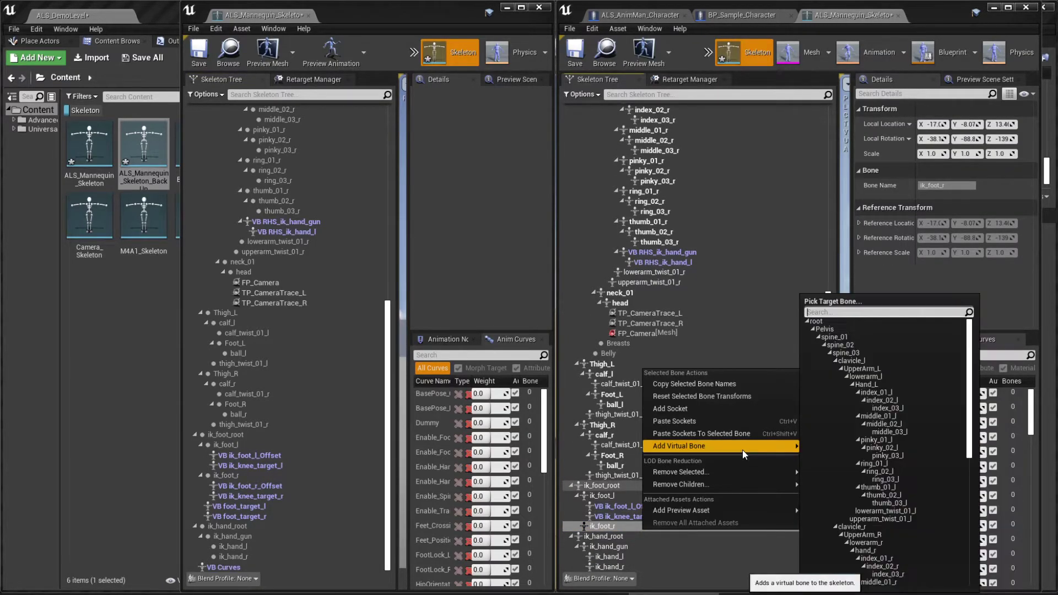
text(foot)
click(815, 329)
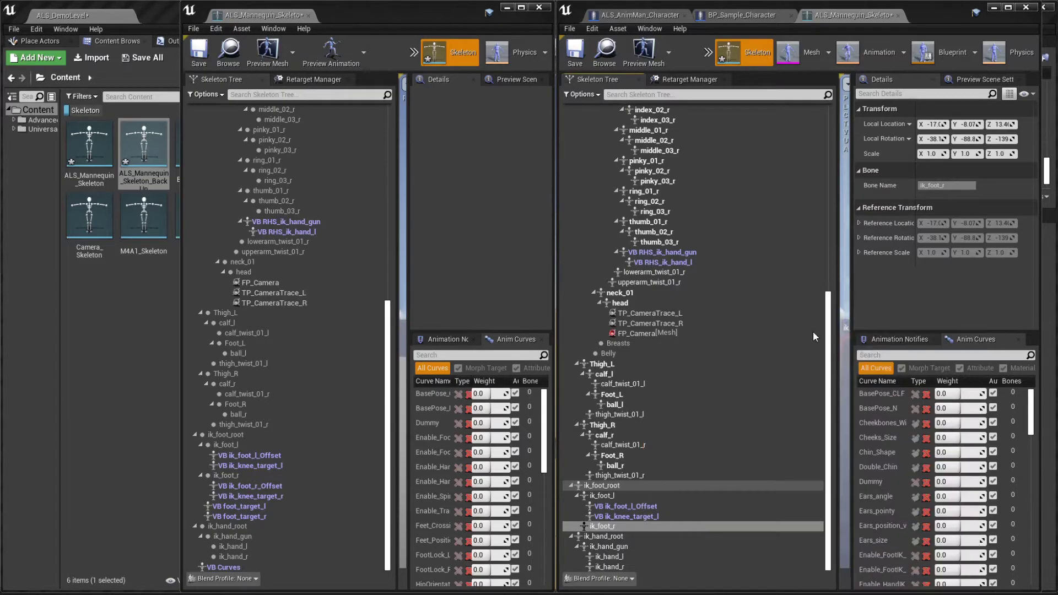
click(291, 487)
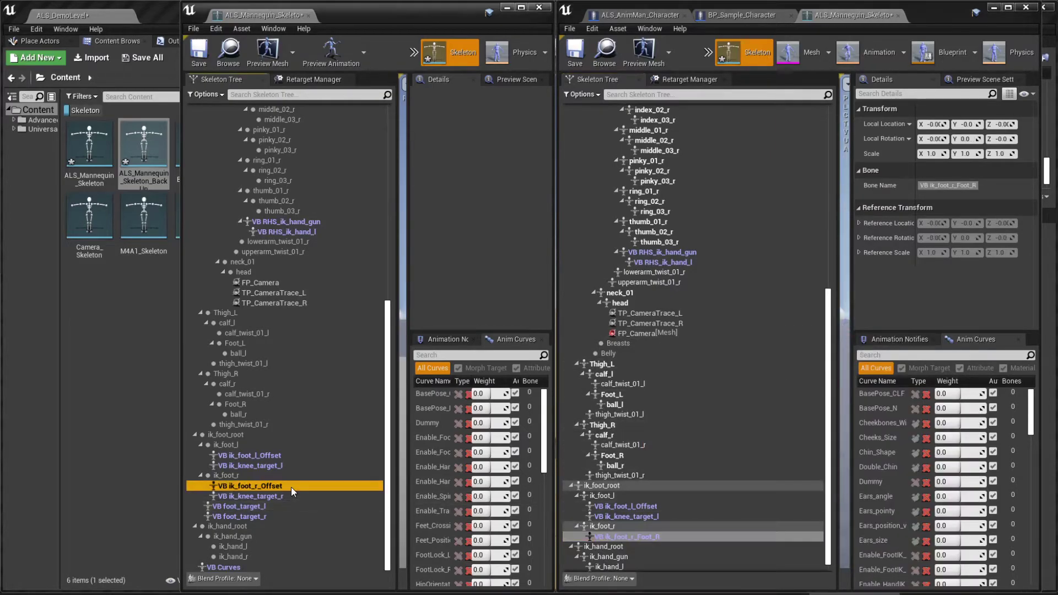
double_click(638, 536)
key(ctrl+v)
key(Return)
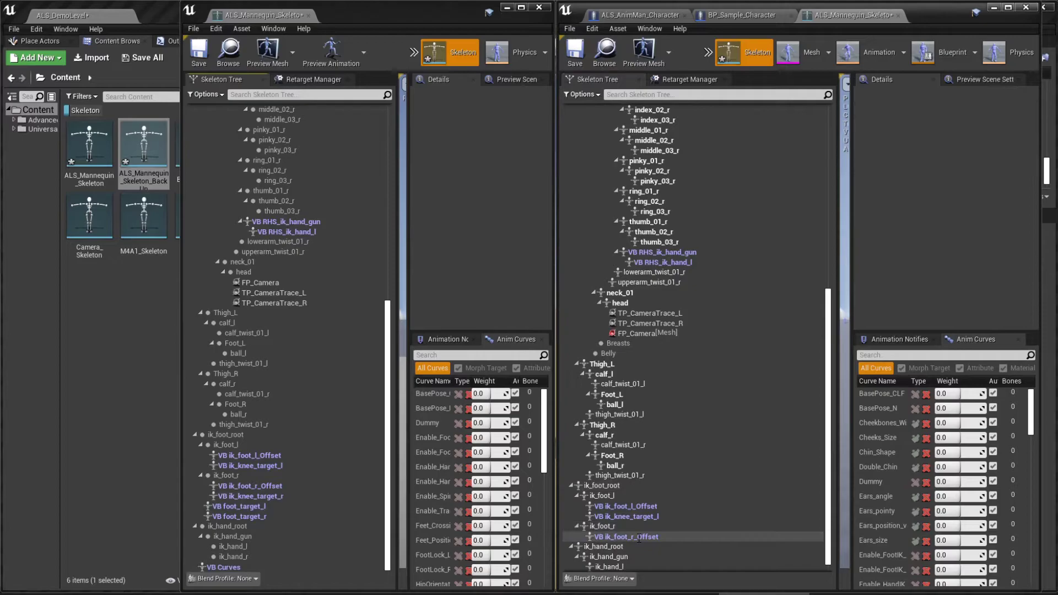
Add an ik_foot_r-to-calf_r virtual bone, leaving it named VB ik_foot_r_calf_r
click(647, 525)
right_click(647, 524)
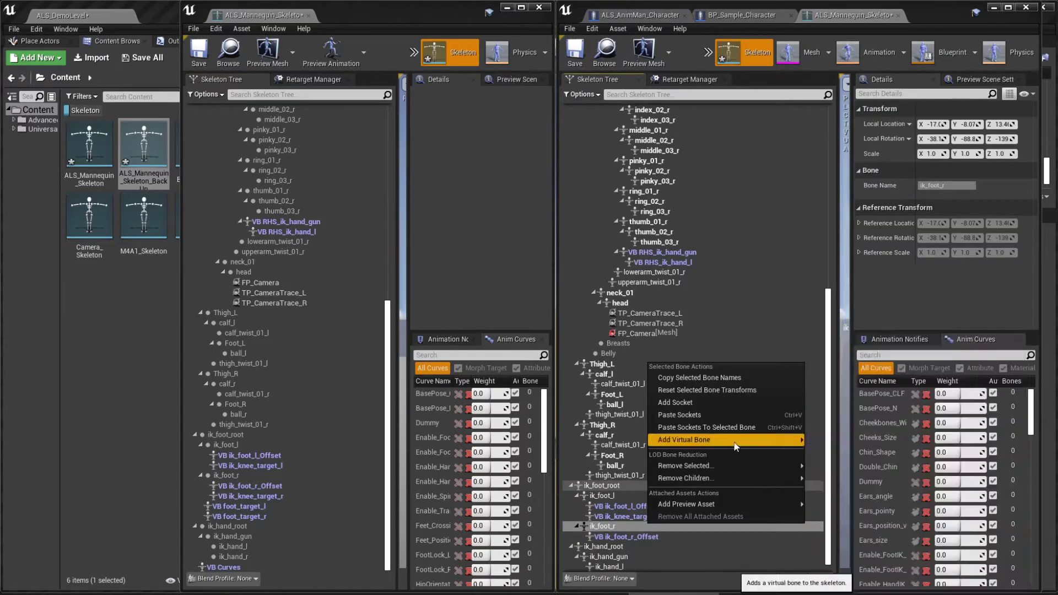
mouse_move(736, 445)
text(calf)
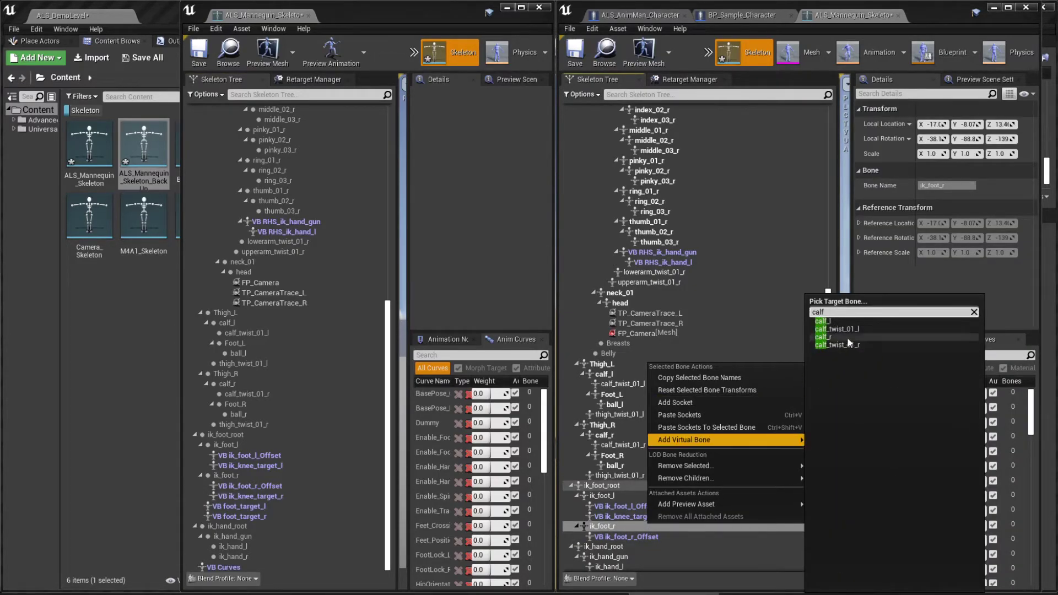
click(823, 337)
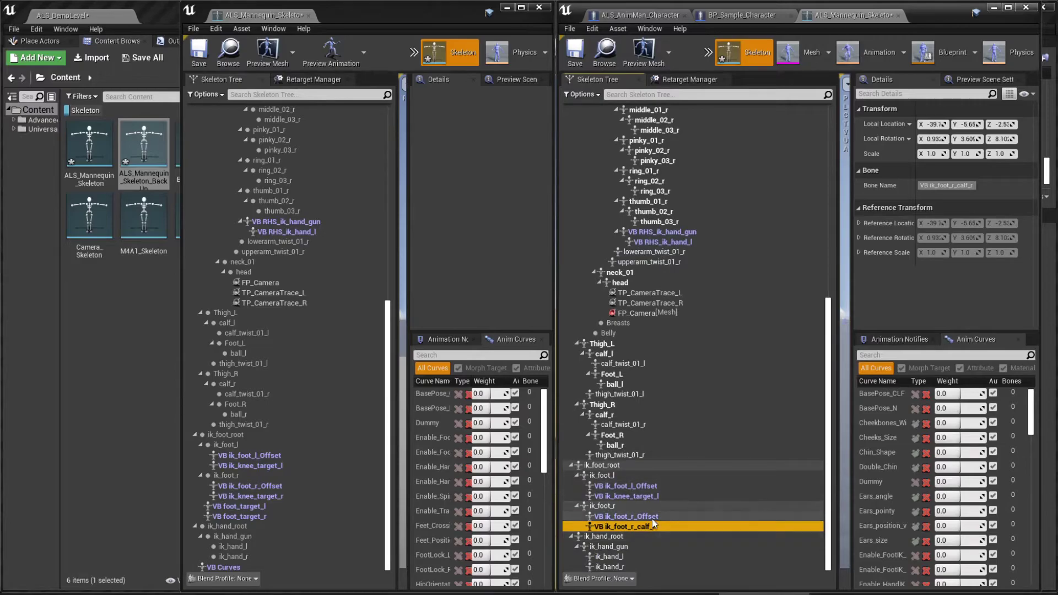
Add an ik_foot_root-to-ik_foot_l virtual bone named foot_target_l
click(616, 466)
right_click(623, 466)
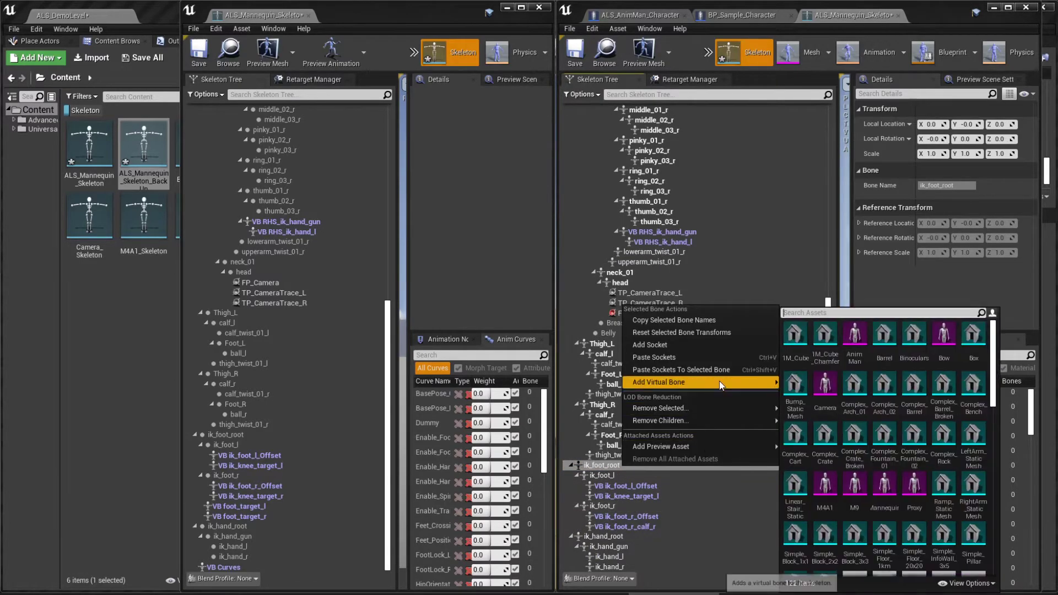
mouse_move(719, 381)
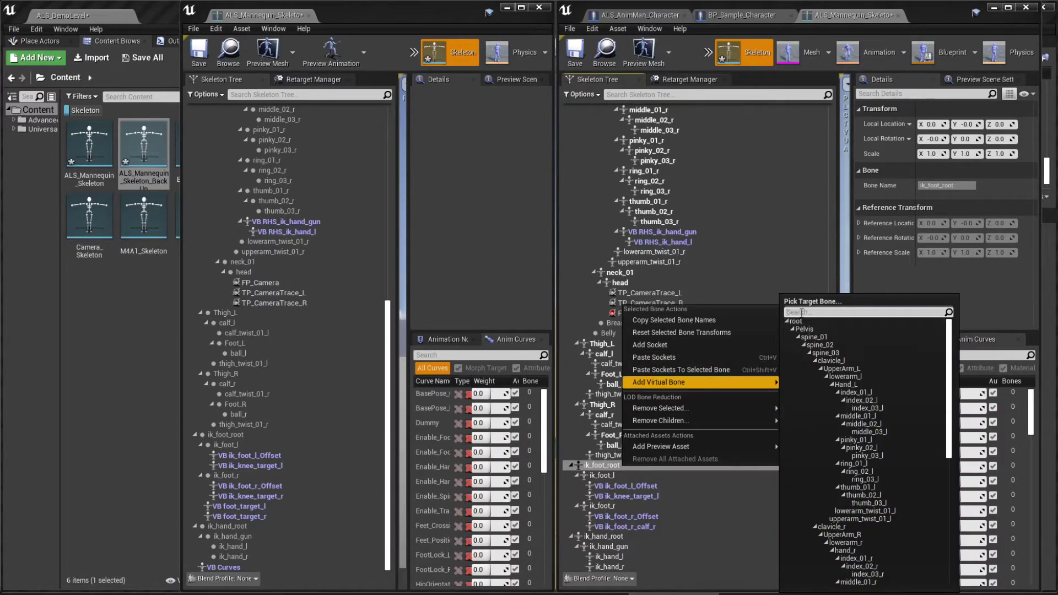
text(ik_foot)
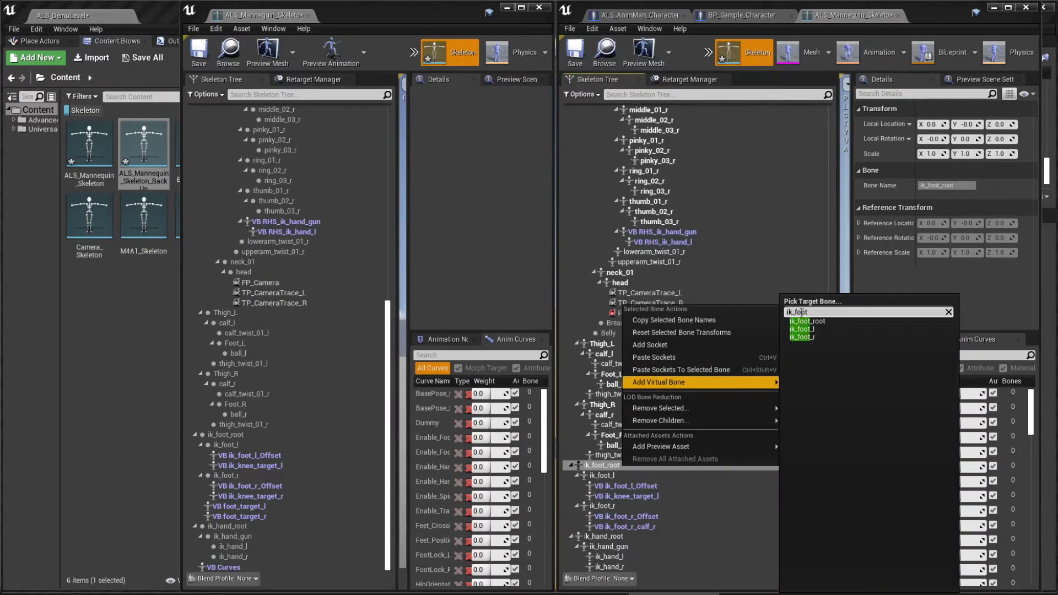
click(803, 329)
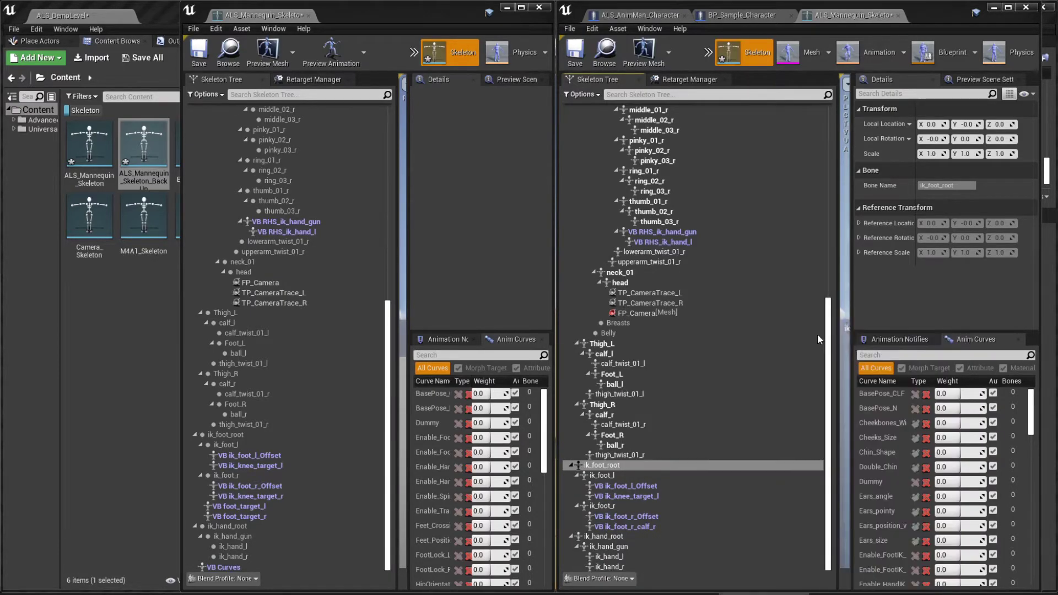
double_click(265, 507)
key(ctrl+c)
double_click(628, 537)
key(ctrl+v)
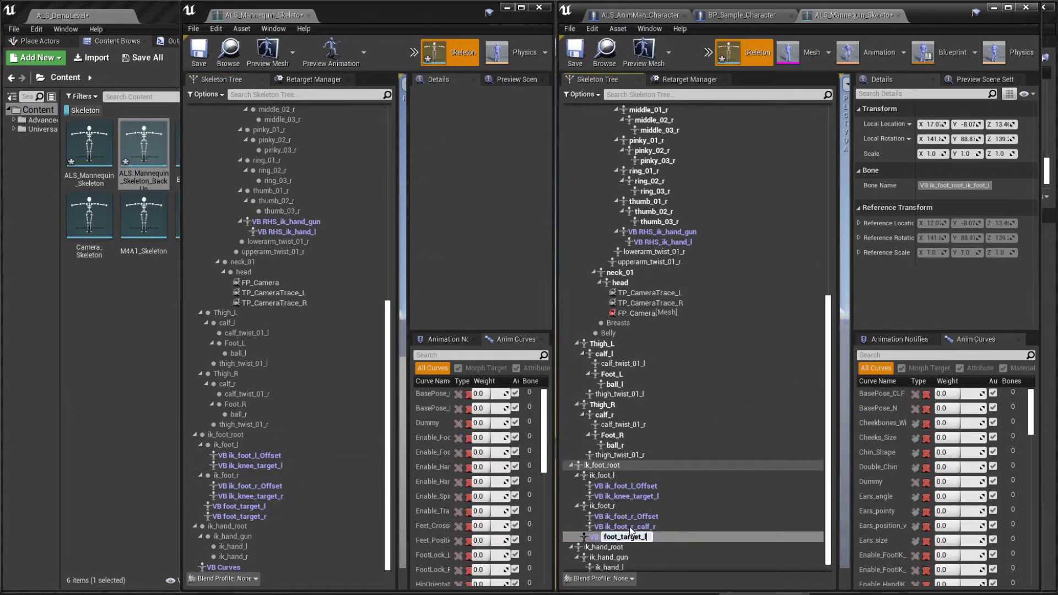
Add an ik_foot_root-to-ik_foot_r virtual bone named foot_target_r
click(621, 464)
right_click(620, 464)
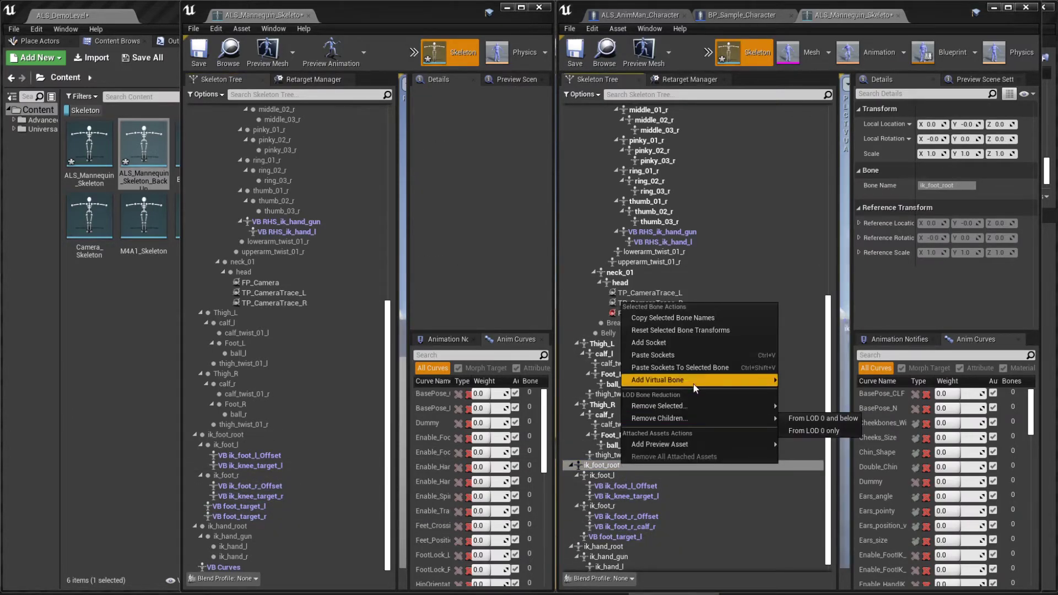
mouse_move(696, 380)
text(ik_foot)
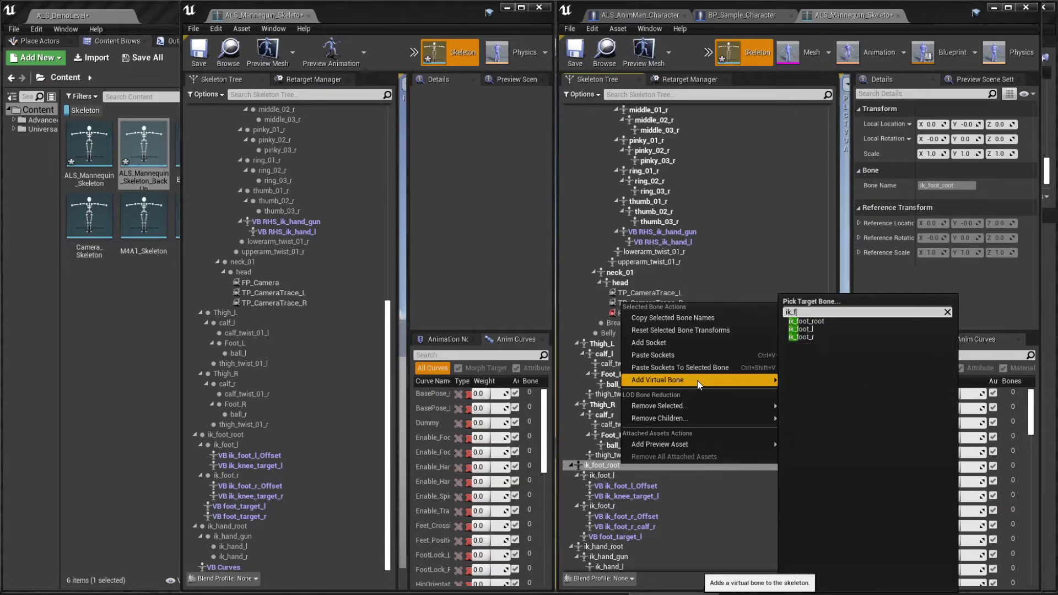
click(818, 337)
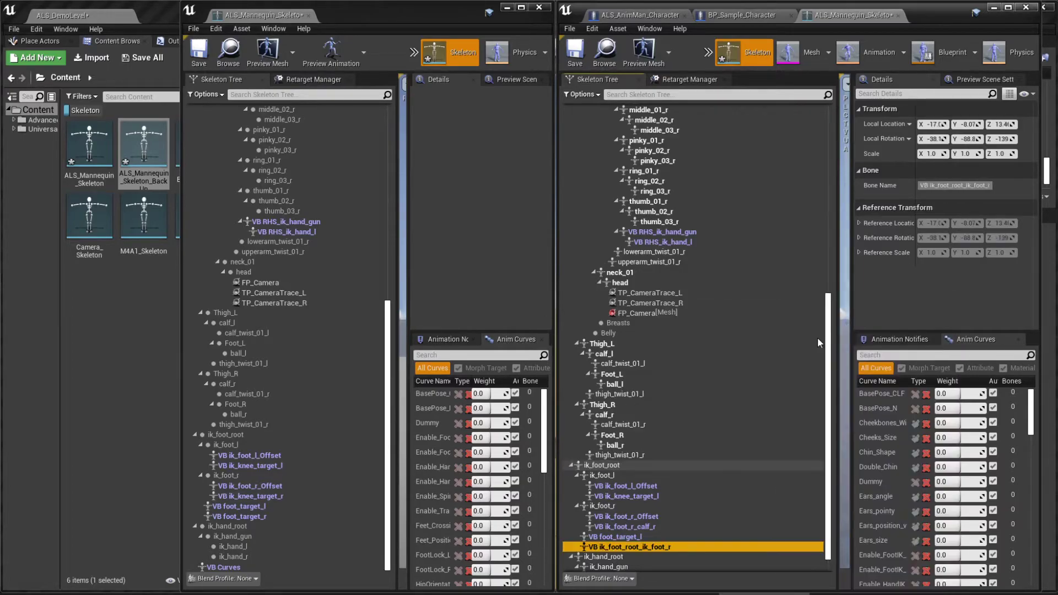
click(253, 517)
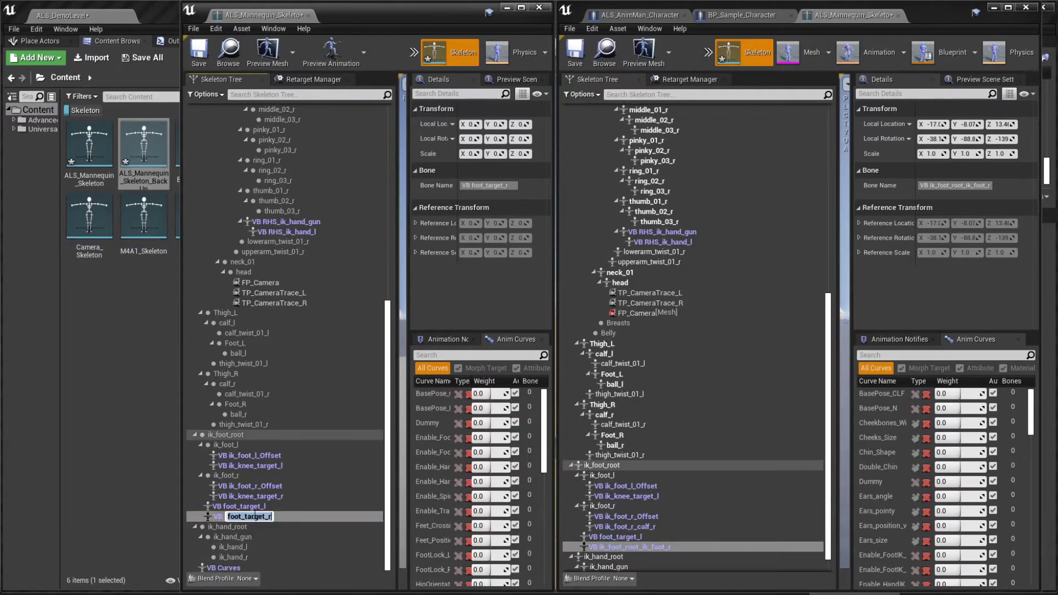
double_click(665, 547)
text(foot_target_r)
key(Return)
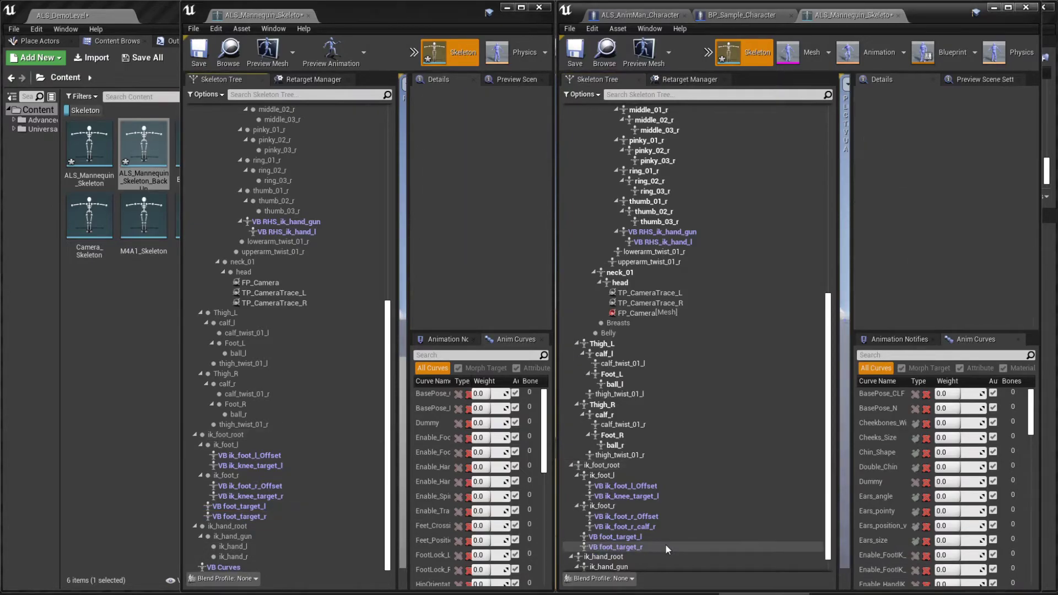
Add a root-to-root virtual bone on the root bone and name it Curves
scroll(676, 524, up, 10)
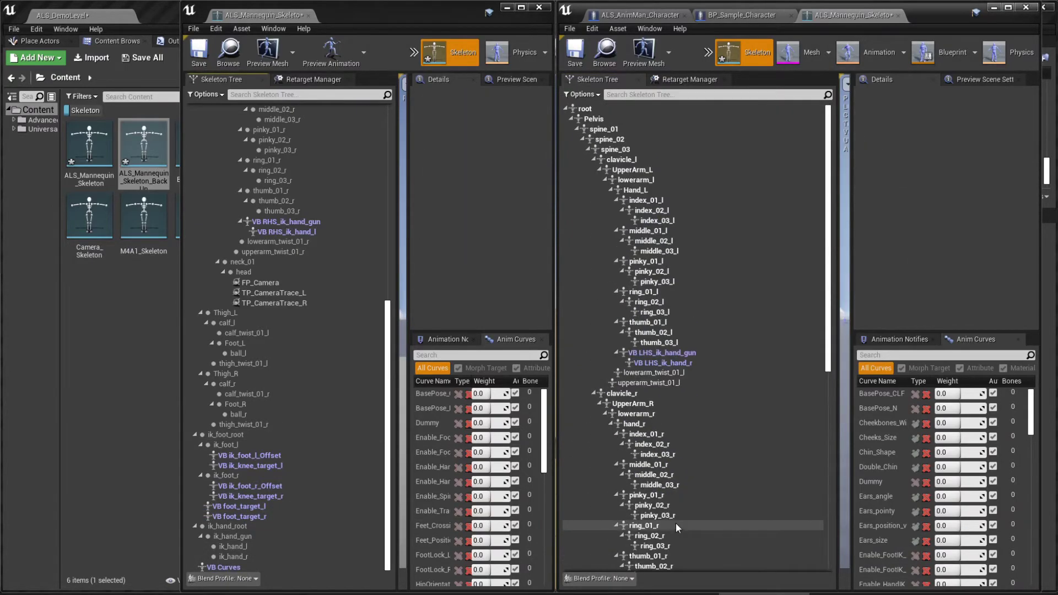
right_click(640, 108)
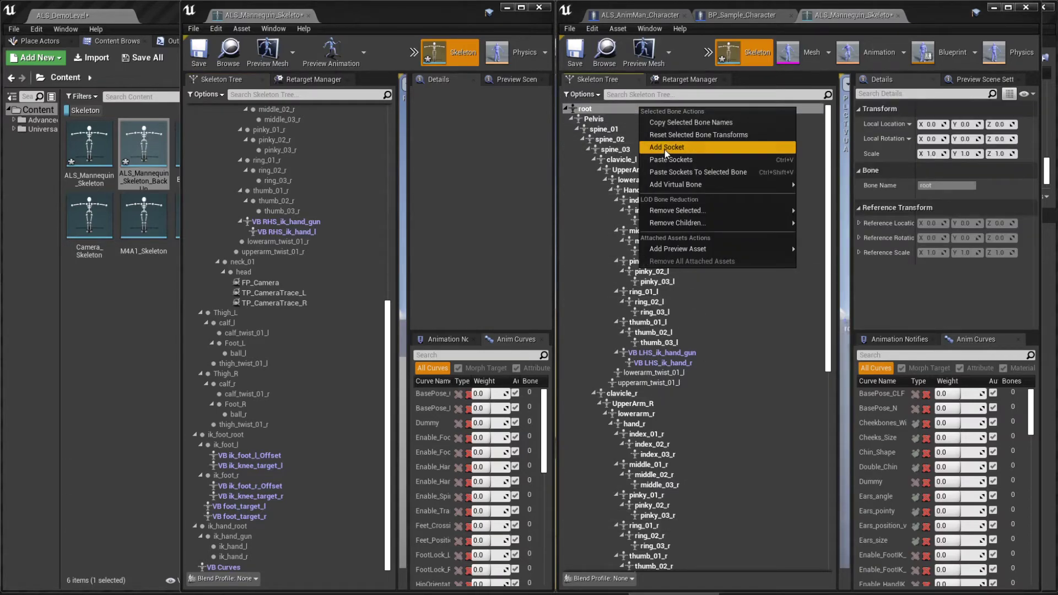
mouse_move(684, 187)
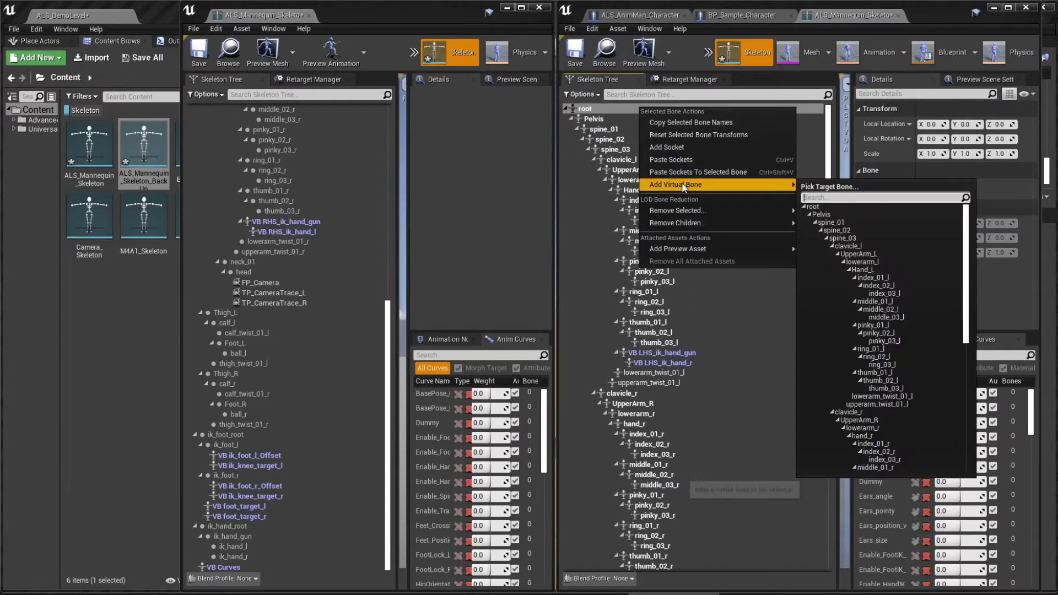
click(818, 207)
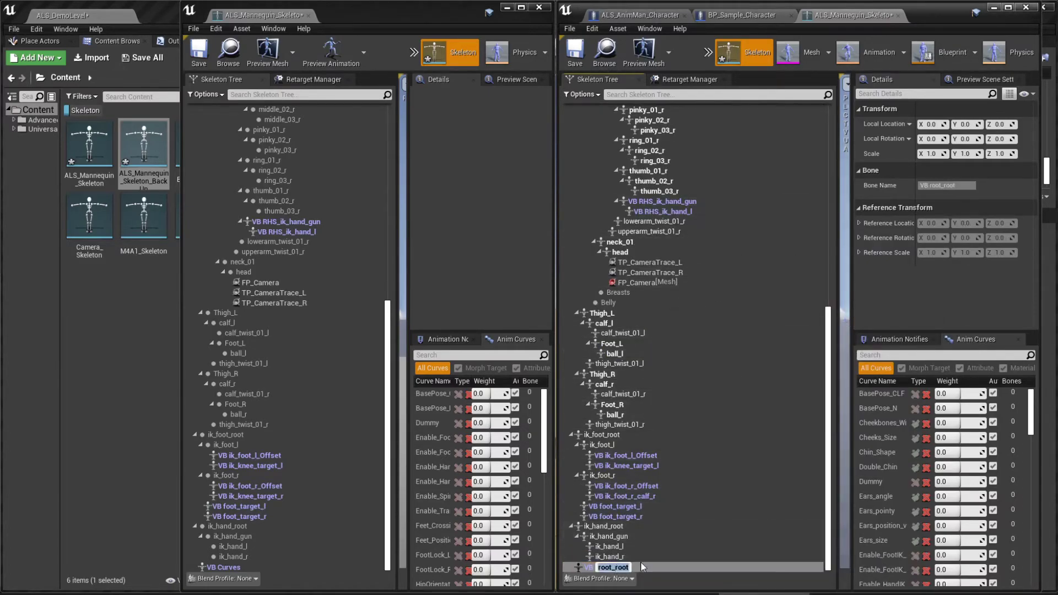
text(Curves)
key(Return)
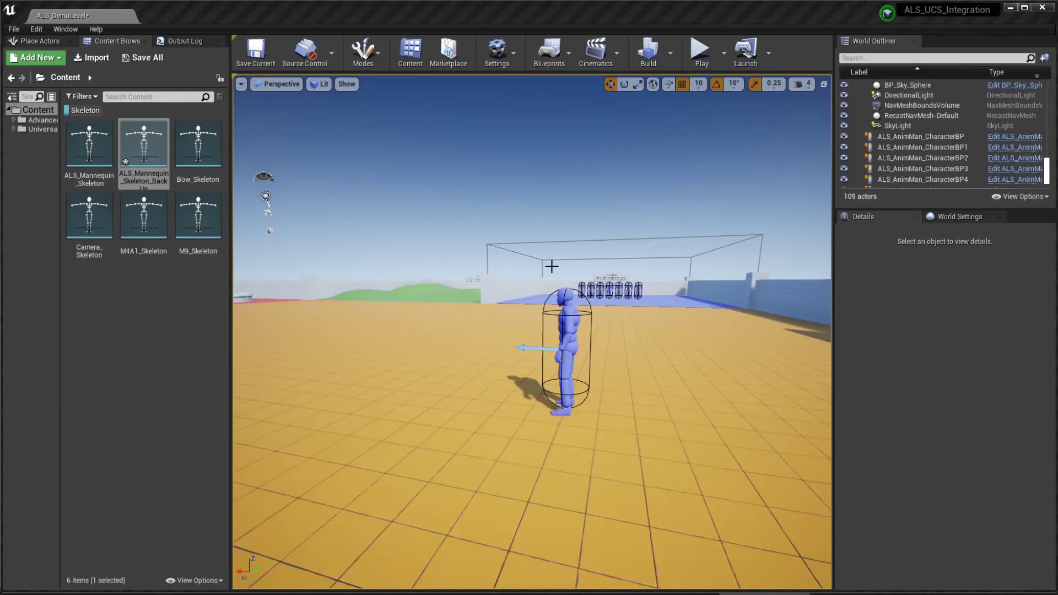
Give the fifth character in the row the Female_Blonde_D UCS preset
right_drag(547, 266, 579, 331)
key(w)
click(575, 347)
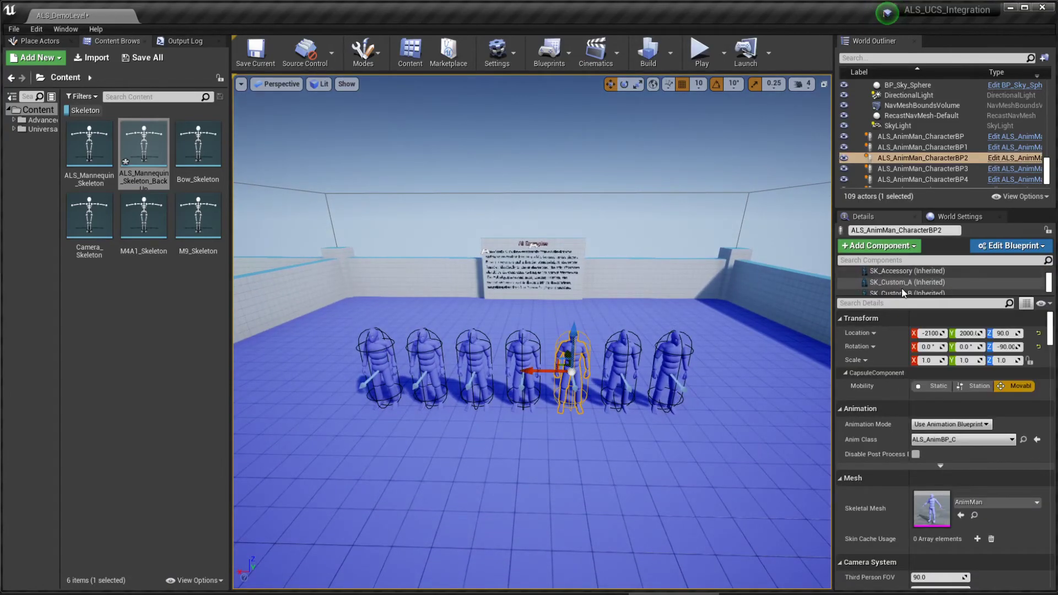
click(910, 289)
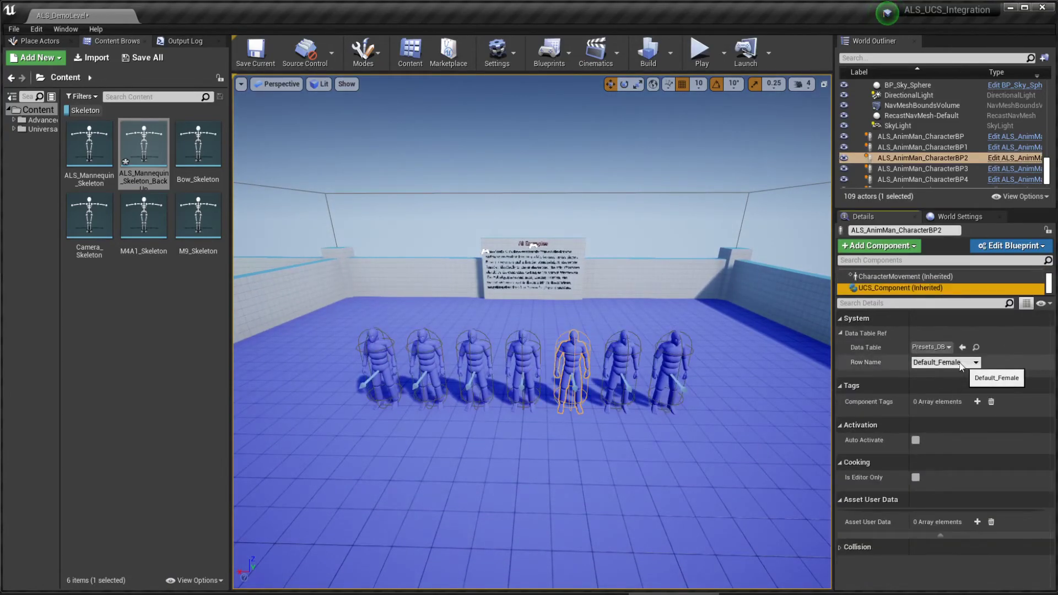
click(959, 362)
click(985, 425)
Set CharacterBP7 to Female_Redhead_A and CharacterBP4 to Male_Viking presets
click(673, 359)
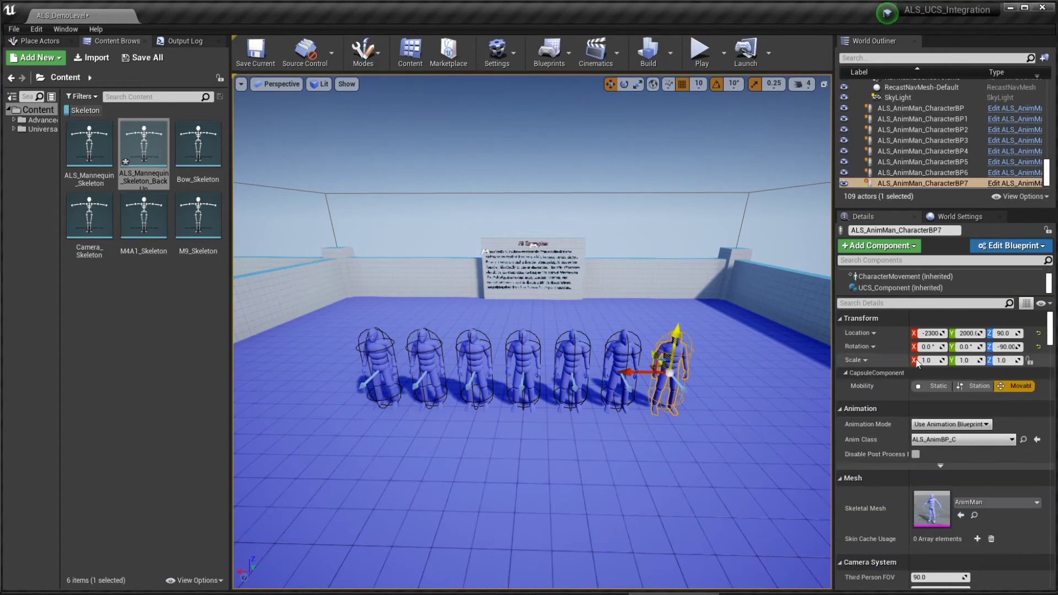
click(937, 288)
click(959, 362)
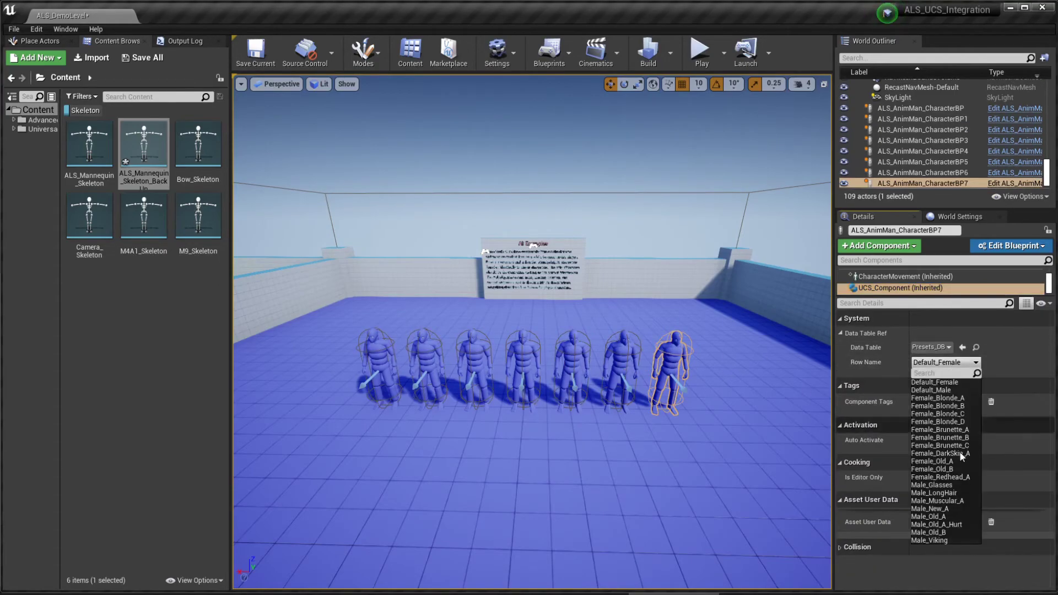
click(952, 477)
click(482, 353)
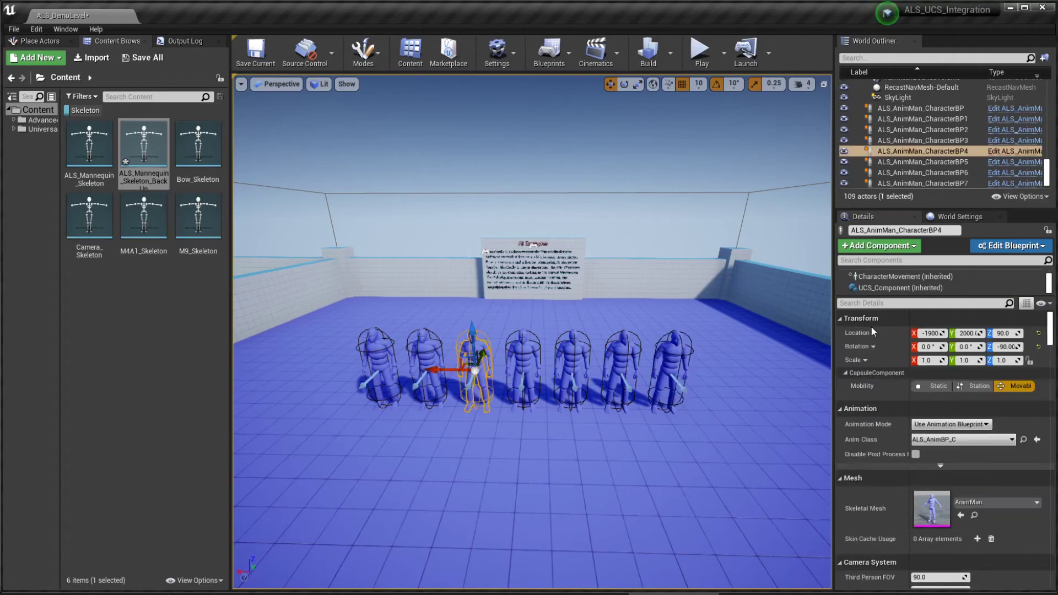
click(937, 288)
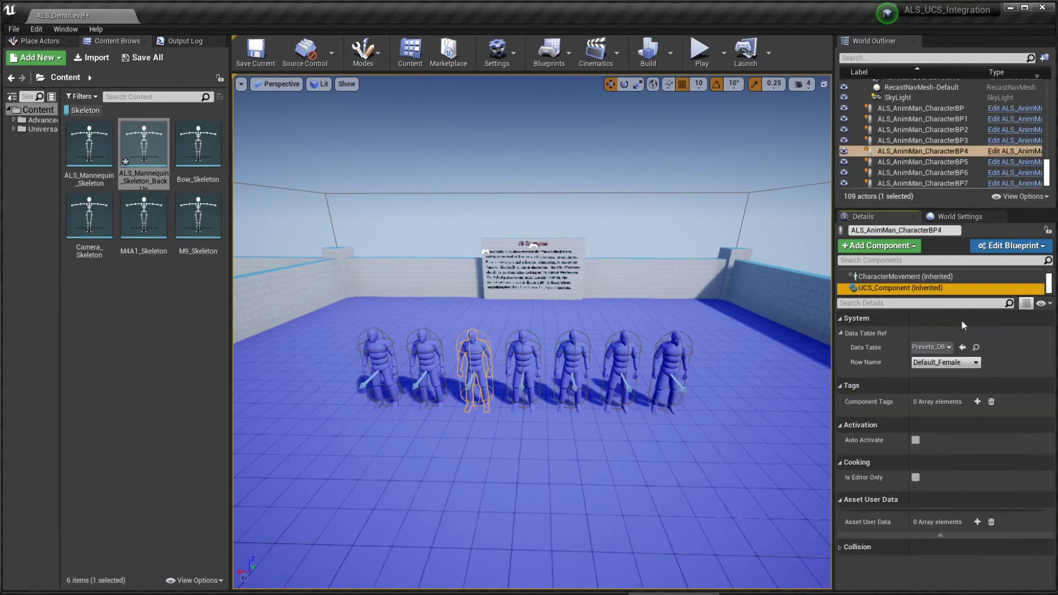
click(973, 362)
click(937, 541)
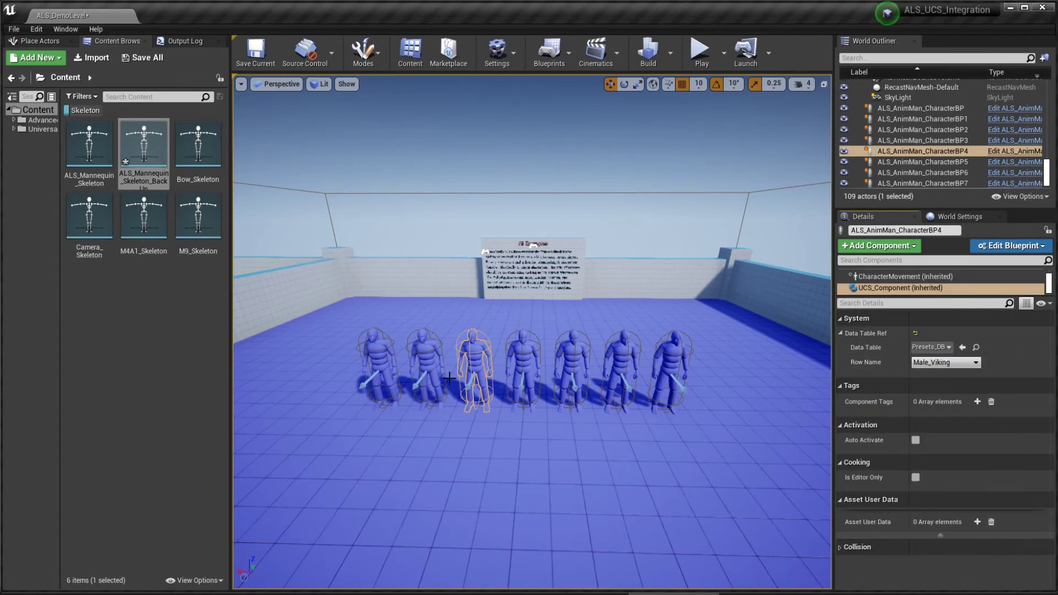
Switch CharacterBP6's UCS data table to Presets_DB_3 with the Male_zombie row
click(923, 173)
click(951, 289)
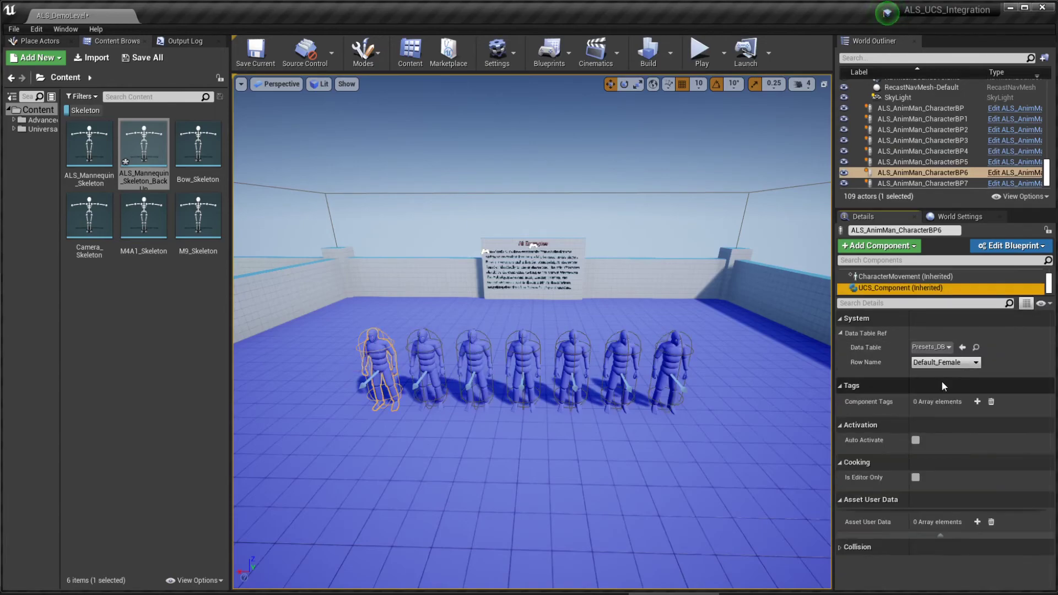
click(946, 362)
click(931, 347)
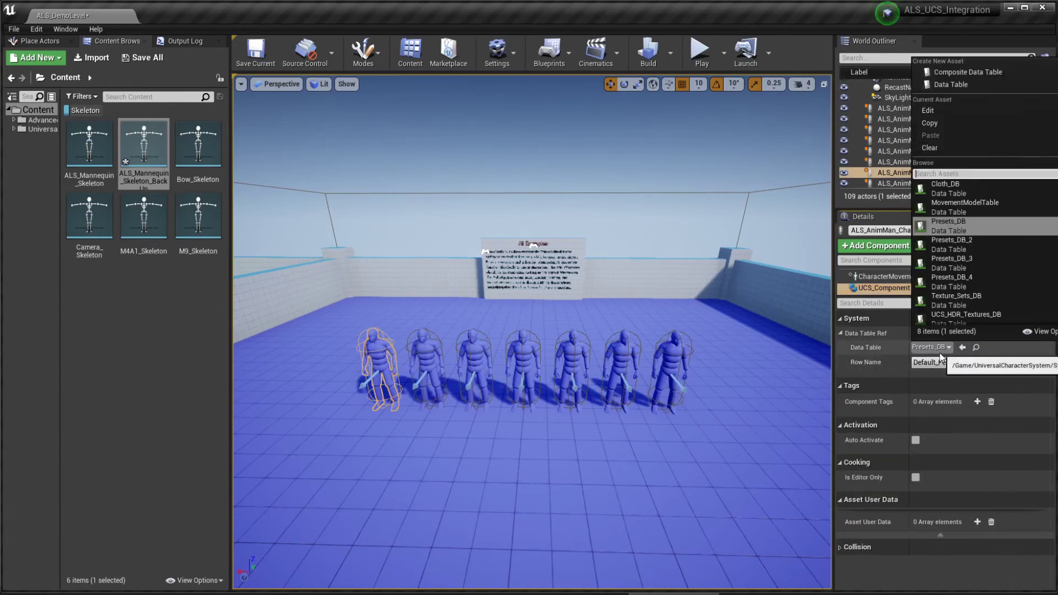
click(973, 262)
click(974, 364)
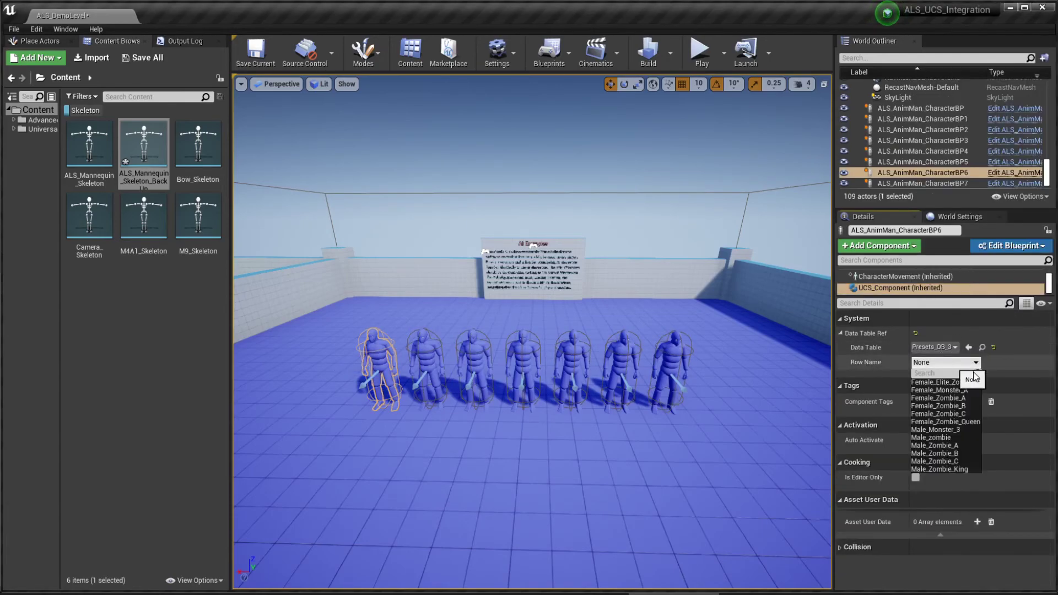
click(957, 438)
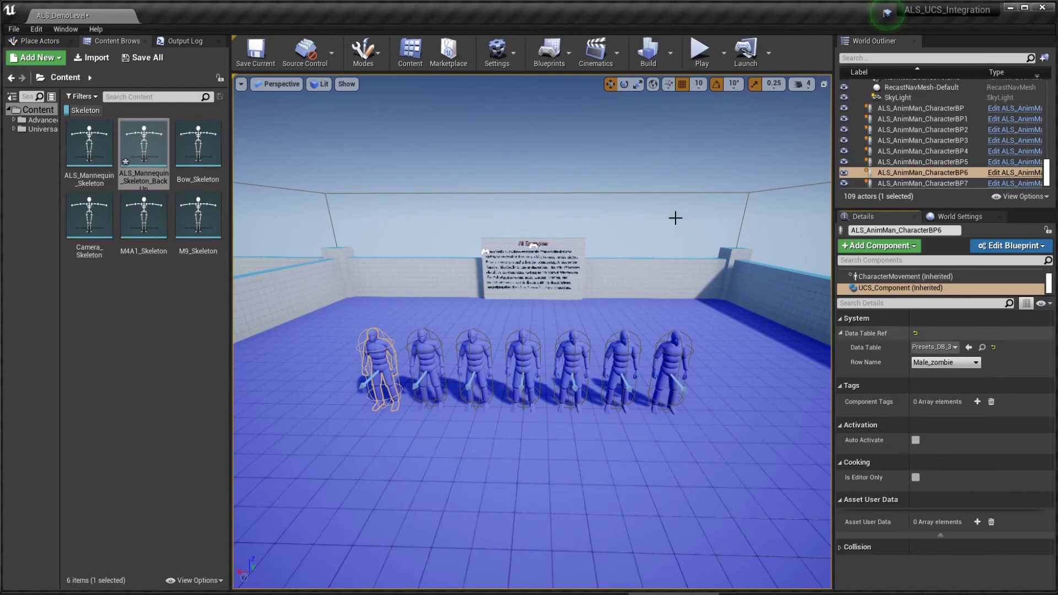
Play the level fullscreen, running and crouch-walking up to the AI characters
click(707, 58)
key(F11)
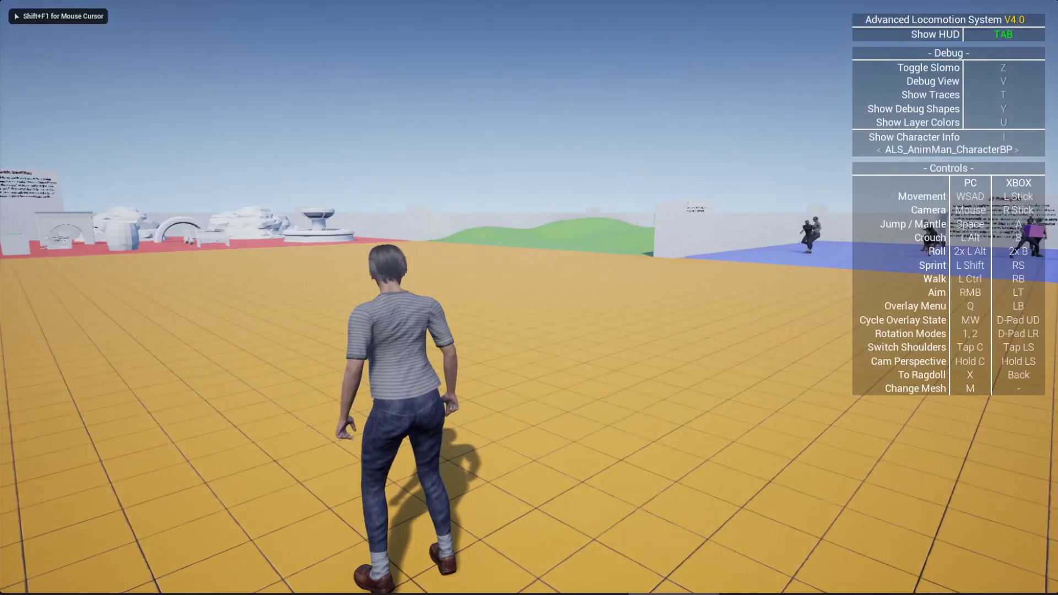
key(w)
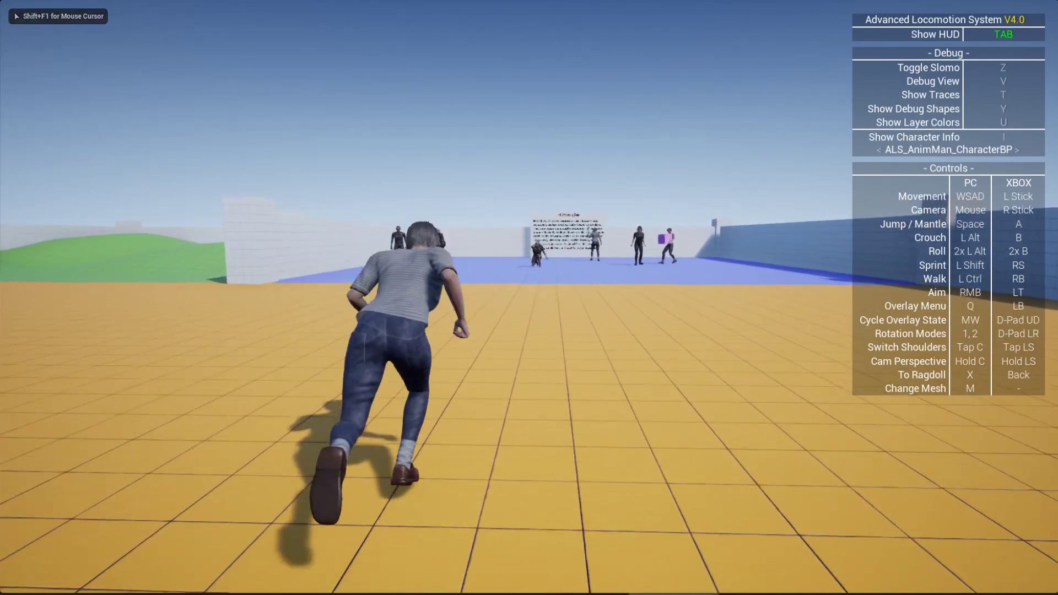
key(w)
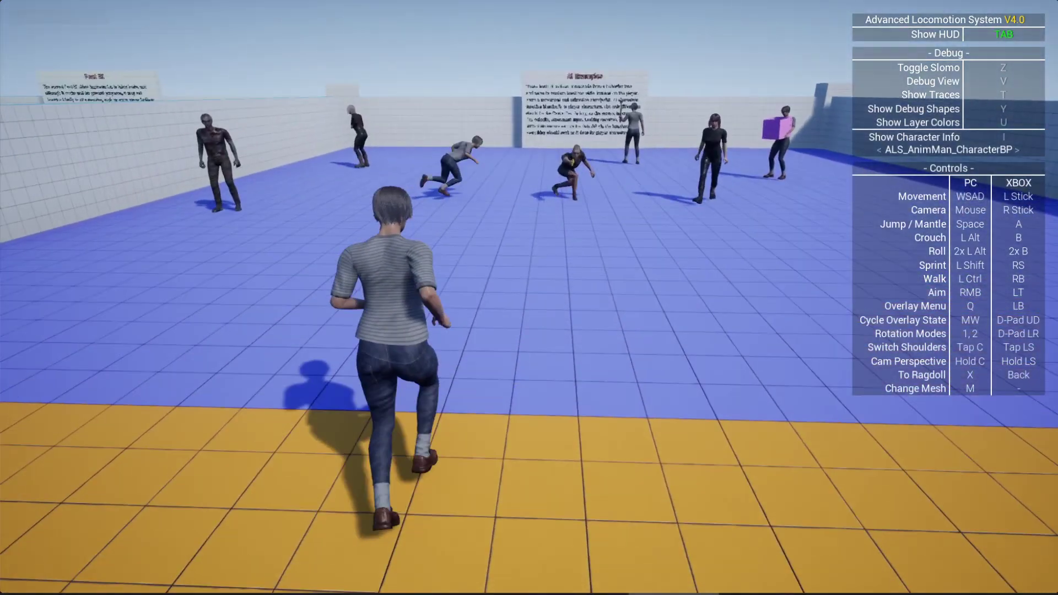
key(w)
key(alt)
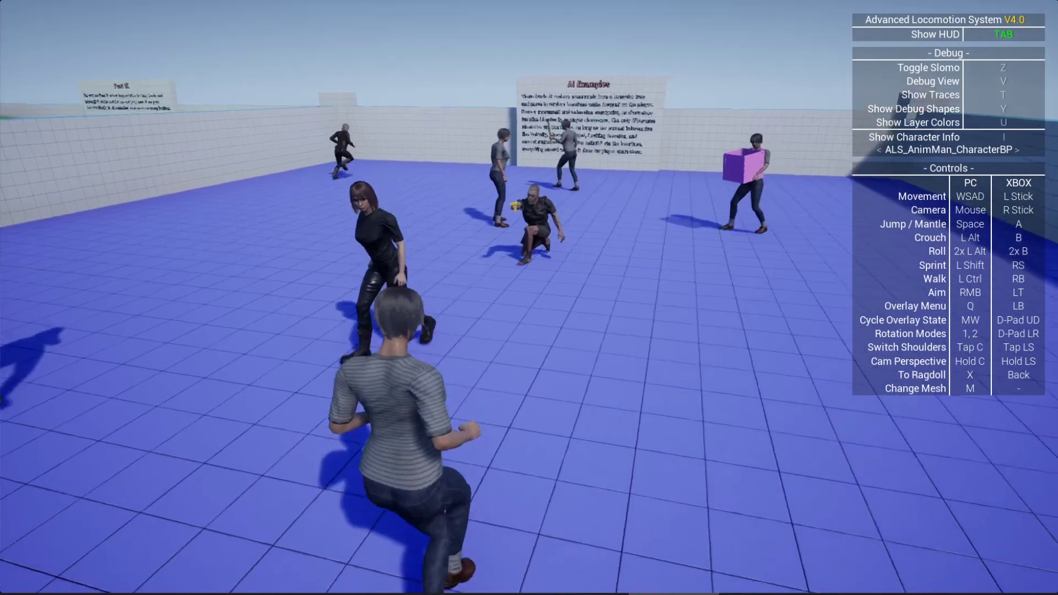
key(alt)
key(w)
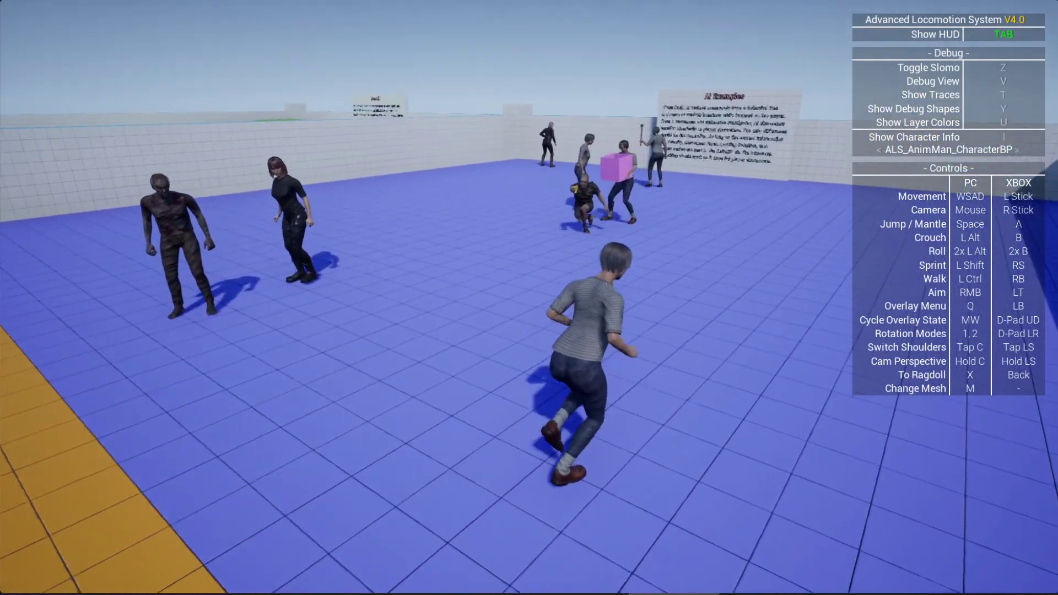
key(w)
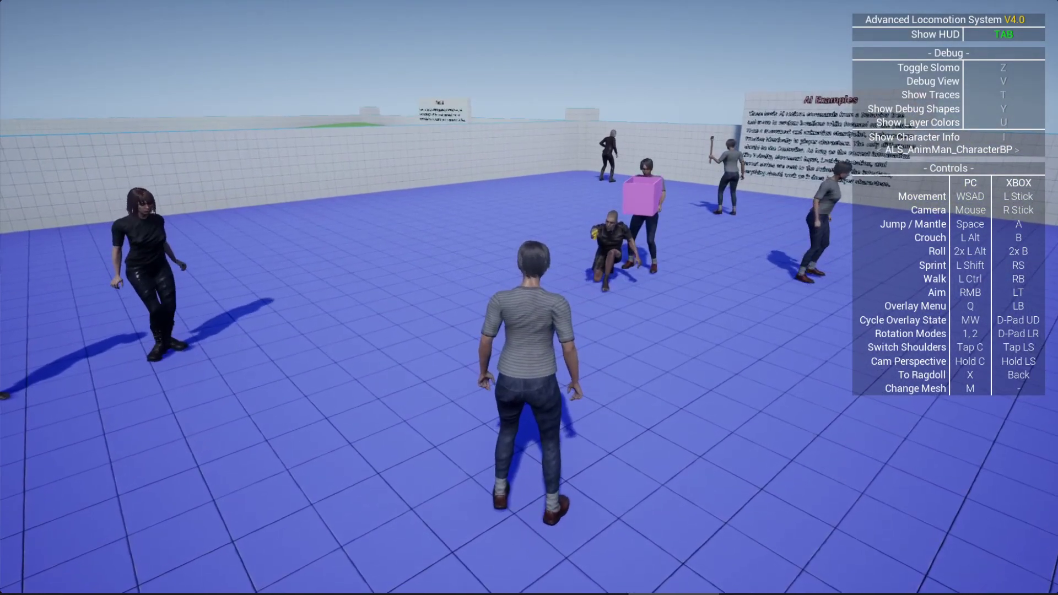